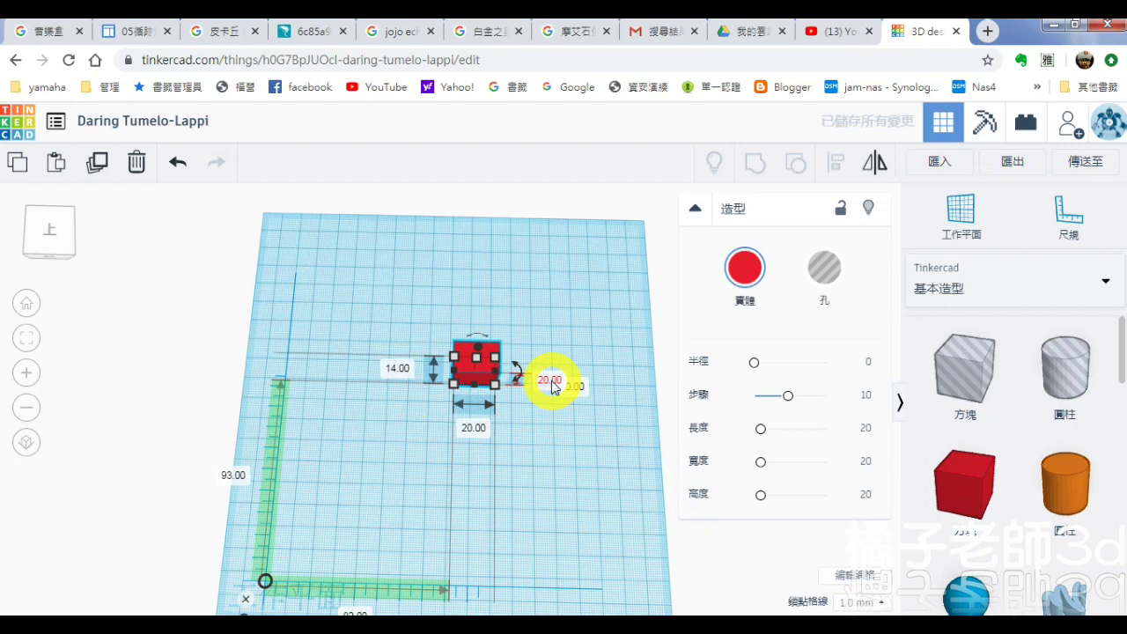
Set the red box's length to 40 mm and its height to 5 mm, keeping its 14 mm depth
{"action": "left_click", "coordinate": [474, 429]}
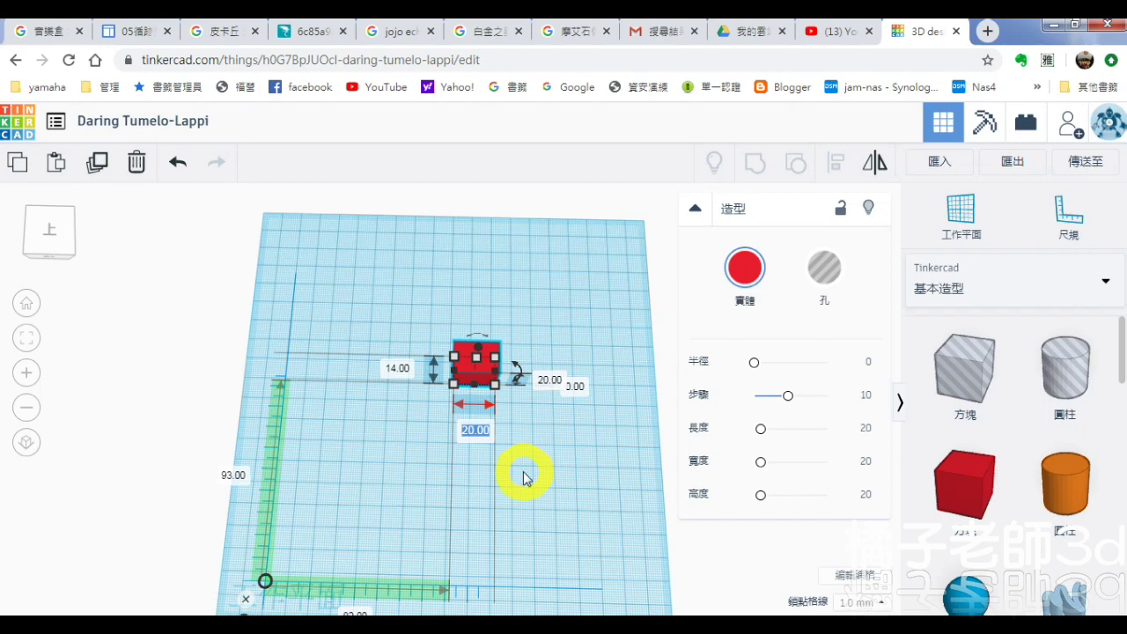
{"action": "type", "text": "40"}
{"action": "key", "text": "Return"}
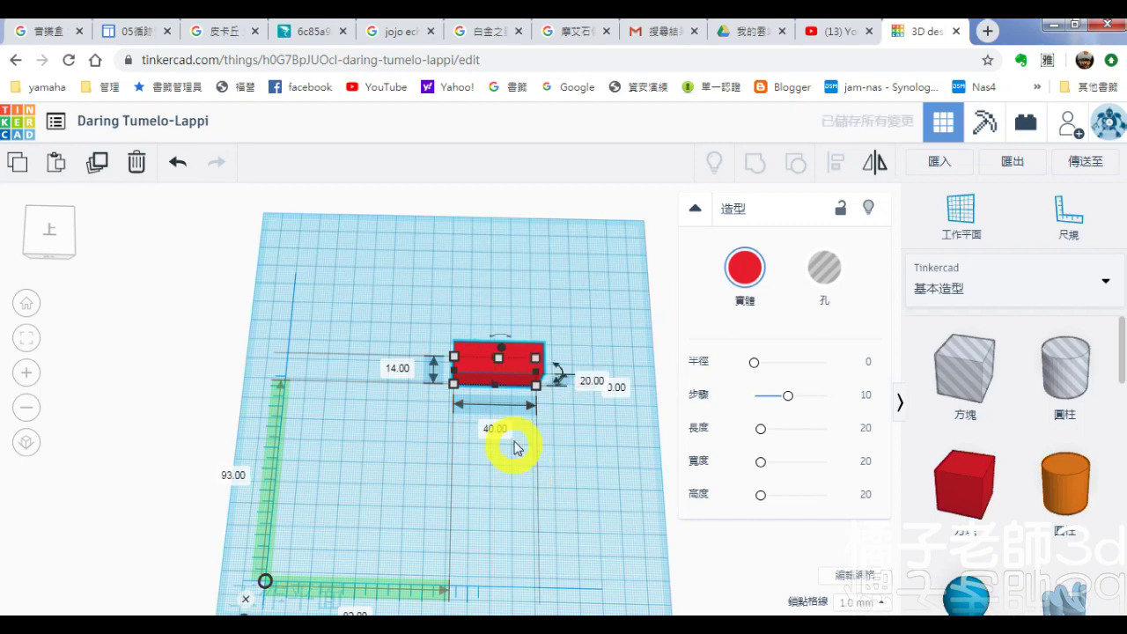
{"action": "right_click_drag", "start_coordinate": [600, 405], "coordinate": [586, 375]}
{"action": "left_click", "coordinate": [587, 372]}
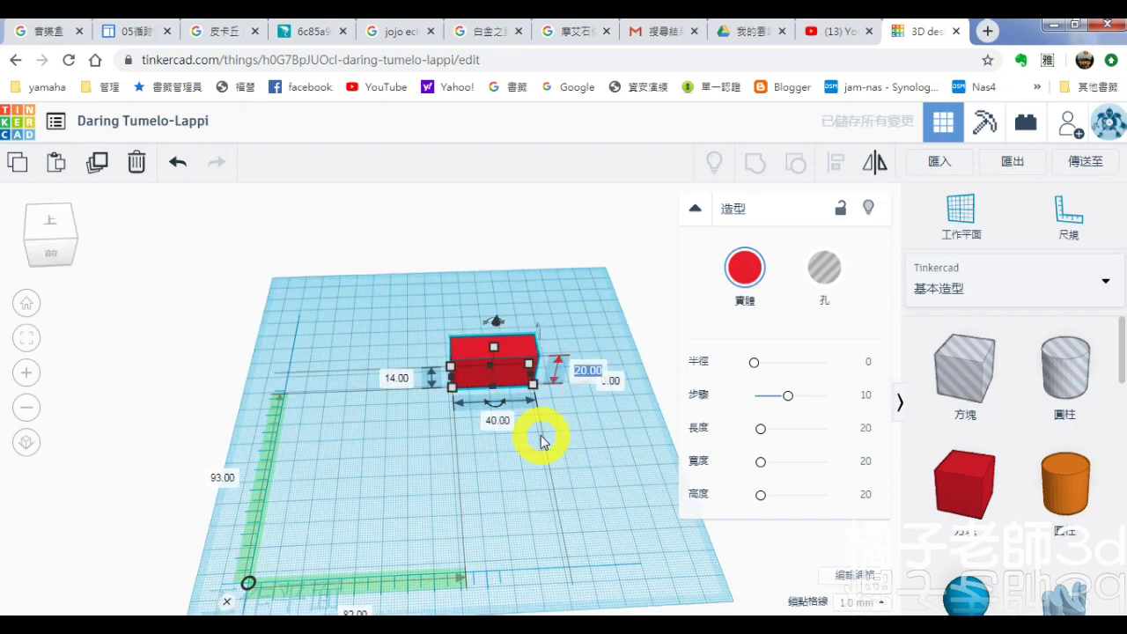
{"action": "key", "text": "Return"}
Move the red box closer to the ruler's origin, at offsets of 50 mm and 25 mm
{"action": "scroll", "coordinate": [555, 364], "scroll_direction": "up", "scroll_amount": 8}
{"action": "middle_click_drag", "start_coordinate": [361, 450], "coordinate": [307, 448]}
{"action": "middle_click_drag", "start_coordinate": [572, 270], "coordinate": [543, 359]}
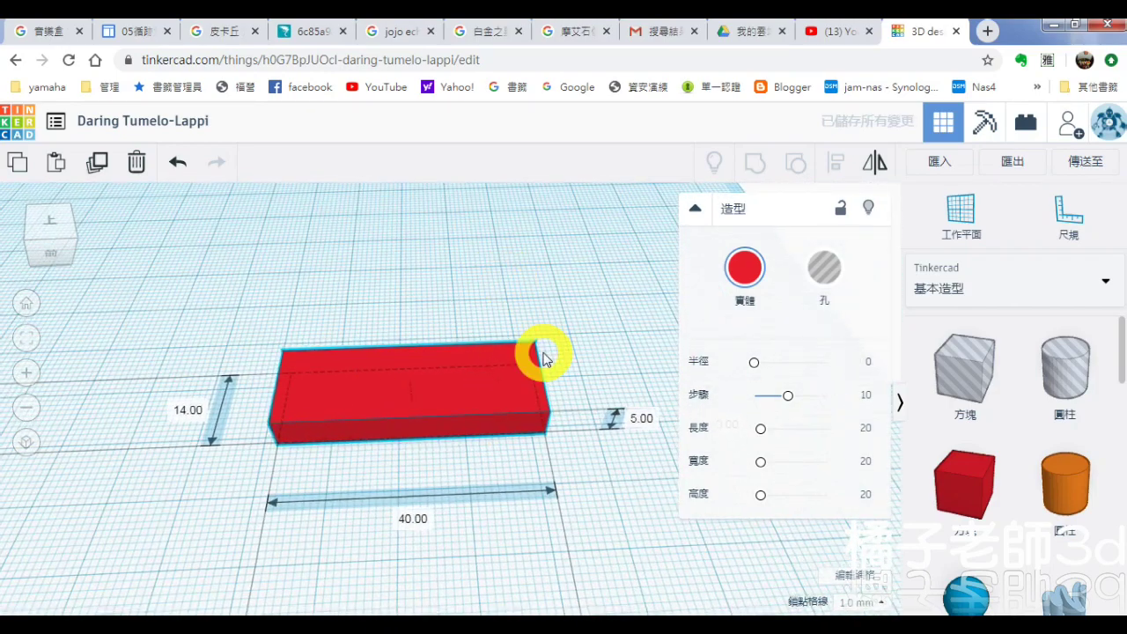
{"action": "right_click_drag", "start_coordinate": [543, 359], "coordinate": [526, 186]}
{"action": "scroll", "coordinate": [546, 308], "scroll_direction": "down", "scroll_amount": 10}
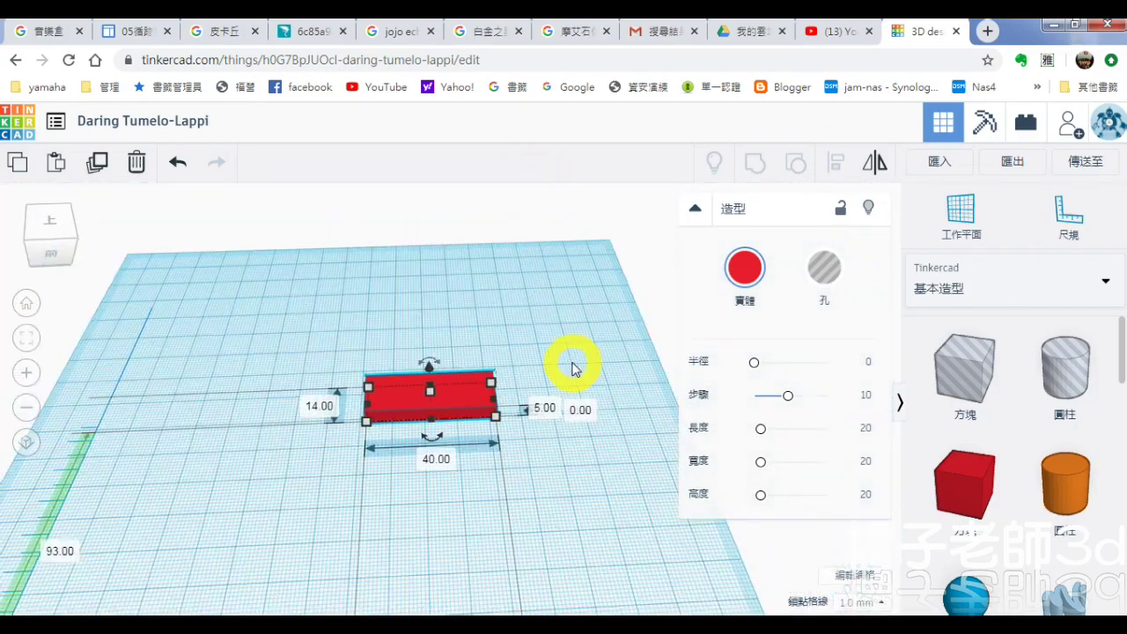
{"action": "left_click_drag", "start_coordinate": [453, 405], "coordinate": [382, 528]}
{"action": "right_click_drag", "start_coordinate": [437, 522], "coordinate": [434, 380]}
{"action": "scroll", "coordinate": [434, 392], "scroll_direction": "up", "scroll_amount": 4}
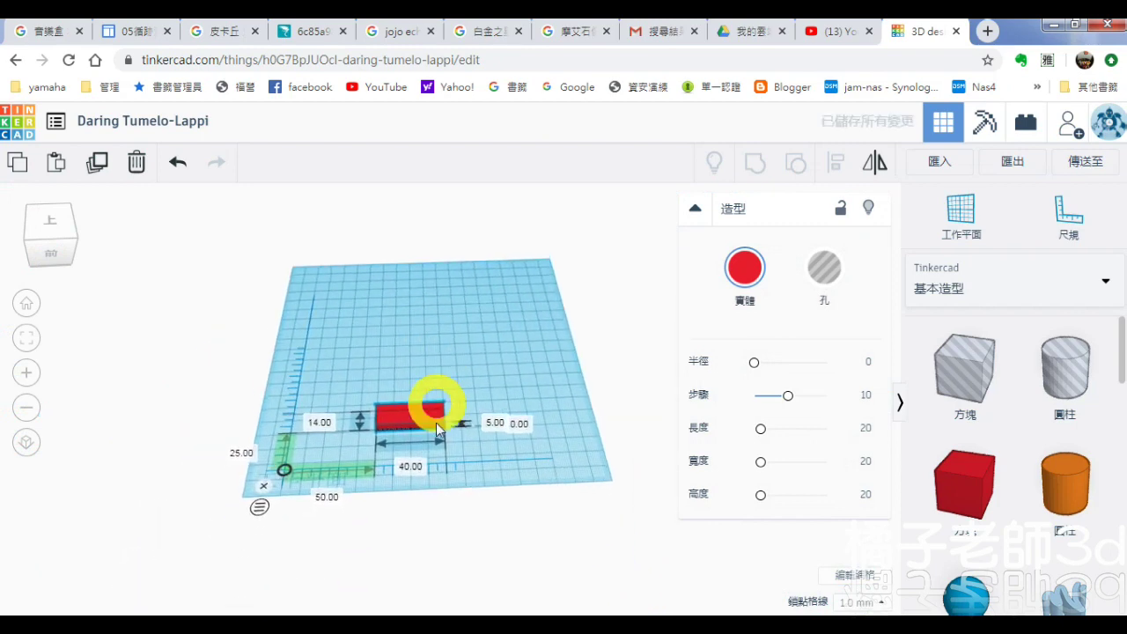
Add a solid cylinder beside the red box and size it 13 mm by 13 mm and 15 mm high
{"action": "left_click", "coordinate": [430, 407]}
{"action": "scroll", "coordinate": [430, 407], "scroll_direction": "up", "scroll_amount": 5}
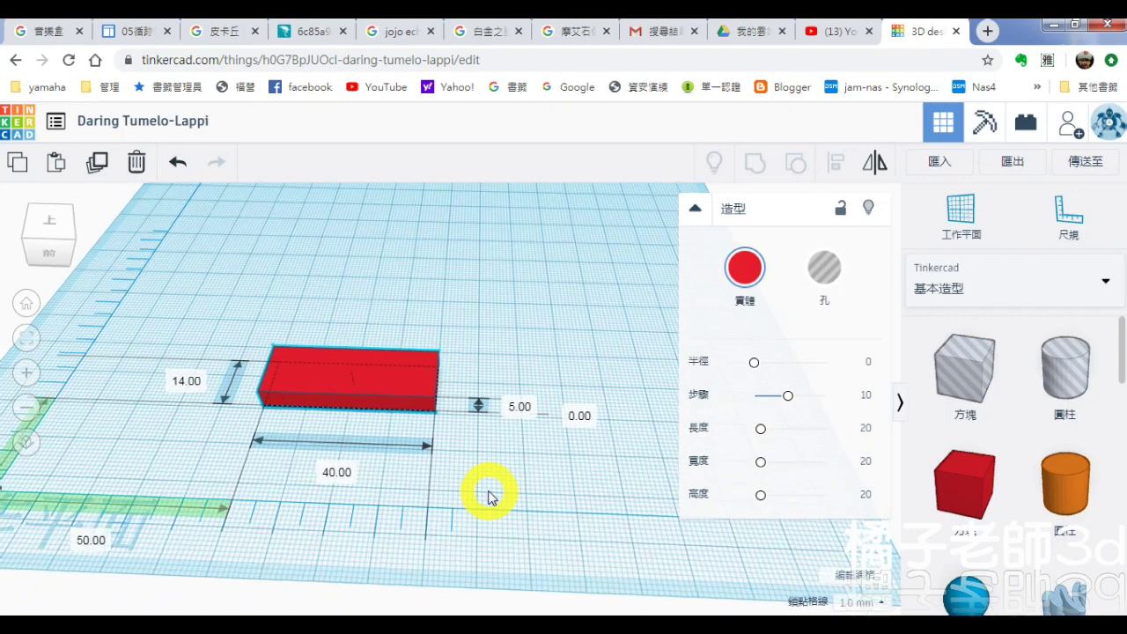
{"action": "left_click_drag", "start_coordinate": [1035, 504], "coordinate": [535, 360]}
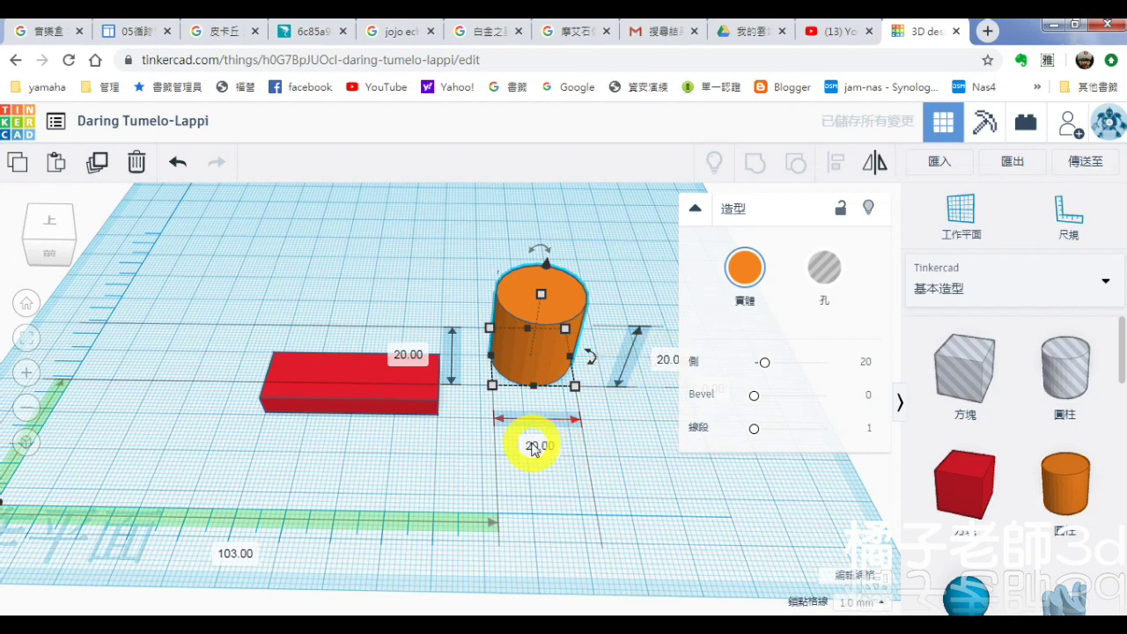
{"action": "left_click", "coordinate": [401, 356]}
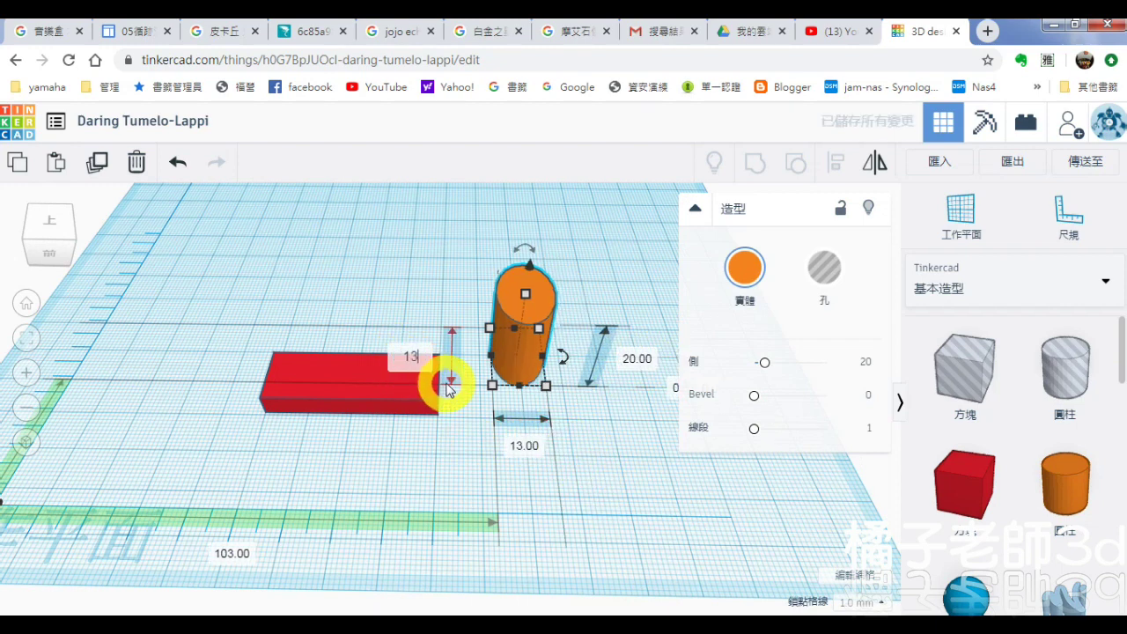
{"action": "key", "text": "Return"}
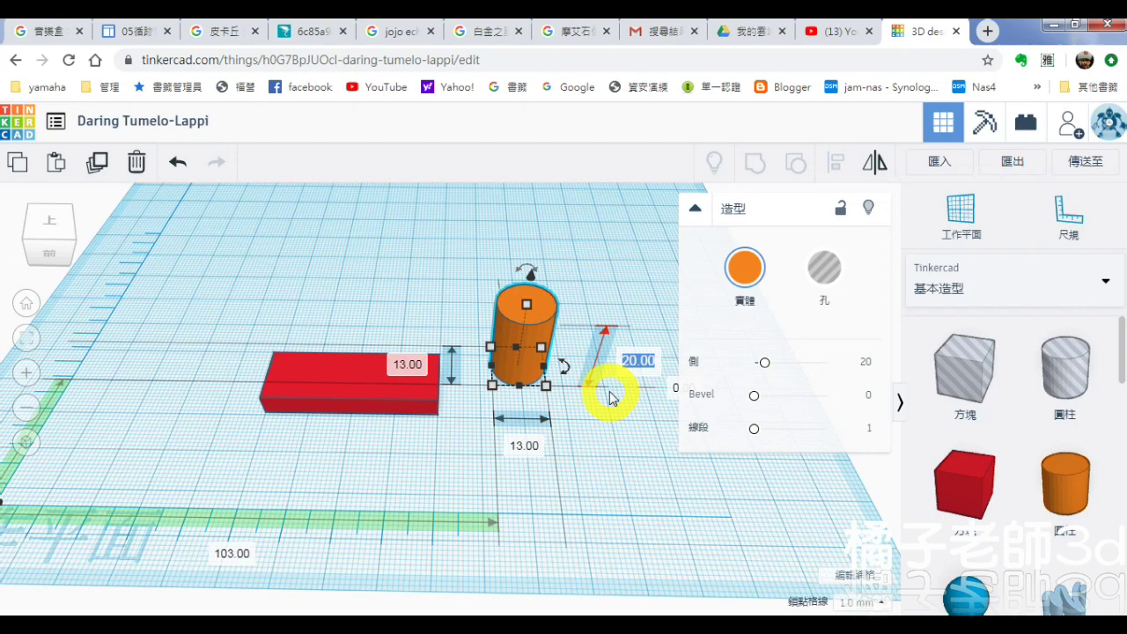
{"action": "key", "text": "Return"}
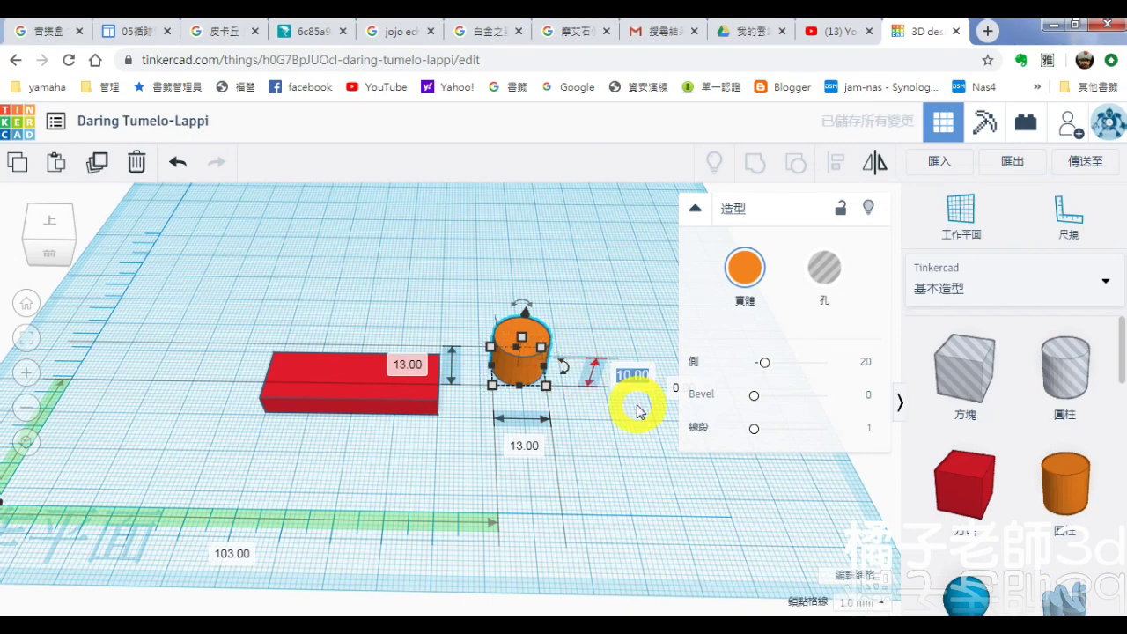
{"action": "type", "text": "5"}
{"action": "key", "text": "Return"}
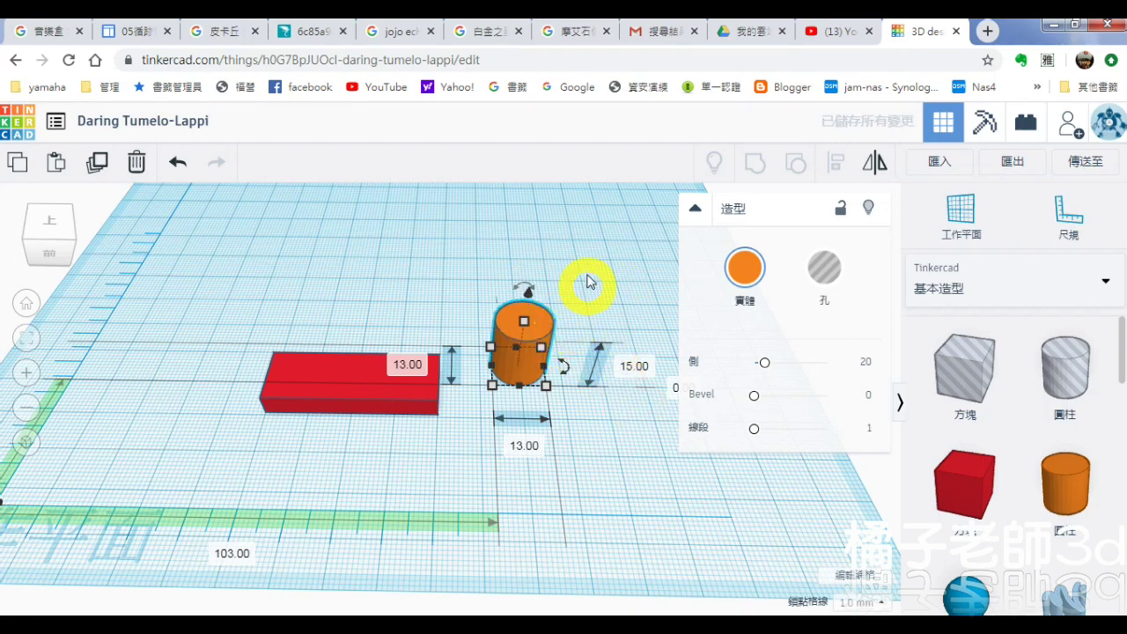
Move the cylinder directly behind the red box and increase its number of sides to 49
{"action": "left_click", "coordinate": [595, 302]}
{"action": "right_click_drag", "start_coordinate": [607, 407], "coordinate": [499, 348]}
{"action": "left_click_drag", "start_coordinate": [499, 348], "coordinate": [375, 284]}
{"action": "left_click", "coordinate": [563, 261]}
{"action": "left_click", "coordinate": [382, 284]}
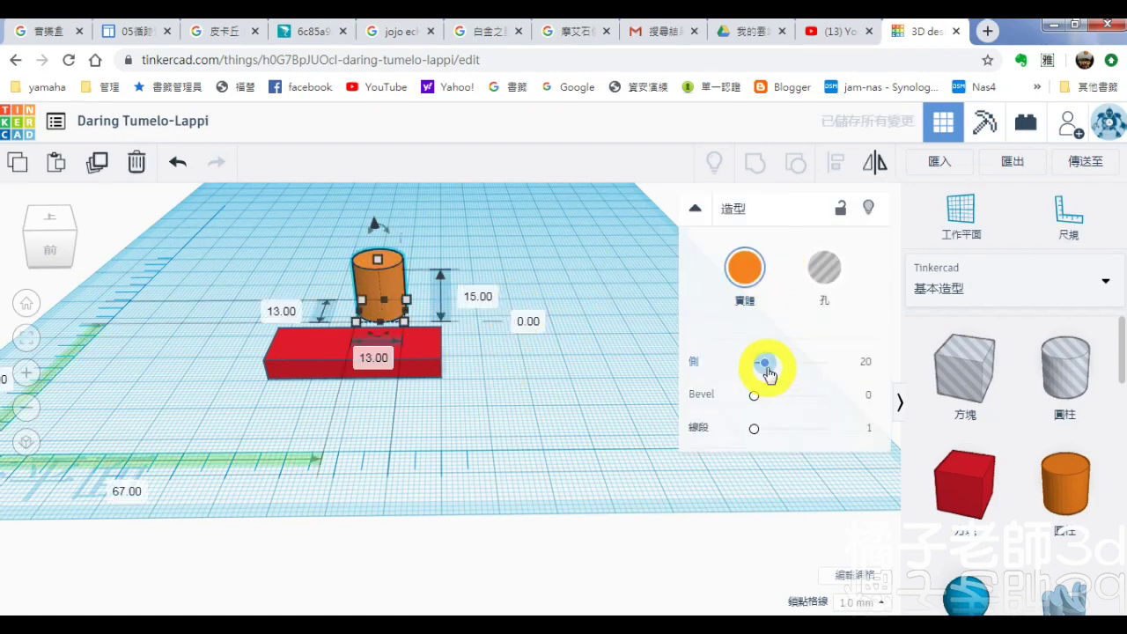
{"action": "left_click_drag", "start_coordinate": [765, 363], "coordinate": [804, 366]}
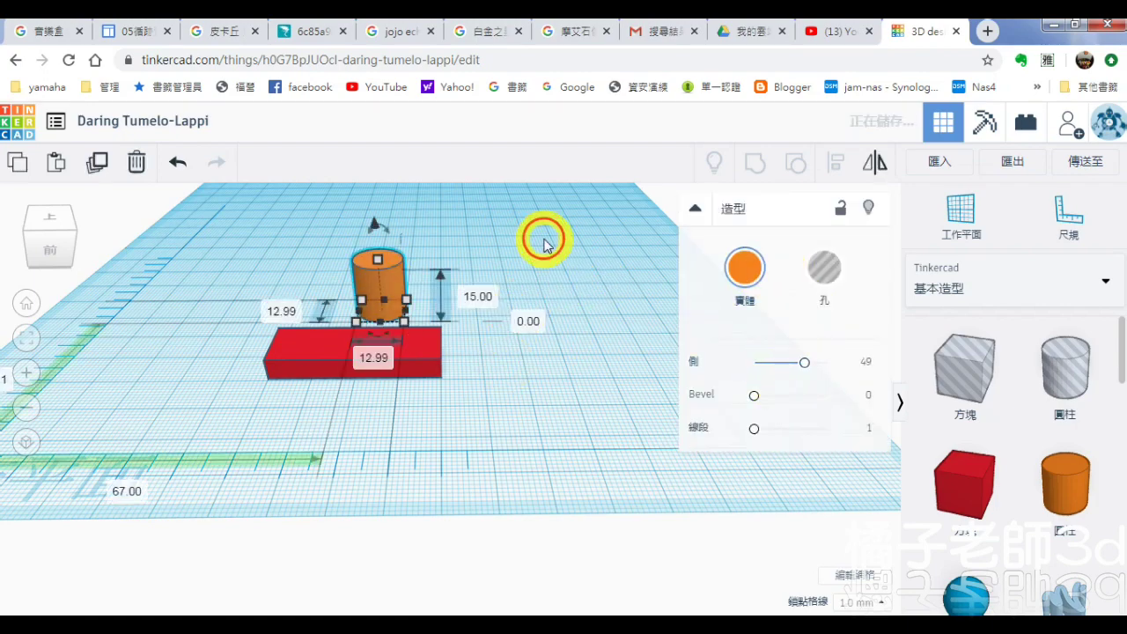
{"action": "left_click", "coordinate": [543, 238]}
{"action": "mouse_move", "coordinate": [554, 318]}
{"action": "right_mouse_down"}
{"action": "mouse_move", "coordinate": [555, 332]}
{"action": "mouse_move", "coordinate": [556, 305]}
{"action": "right_mouse_up"}
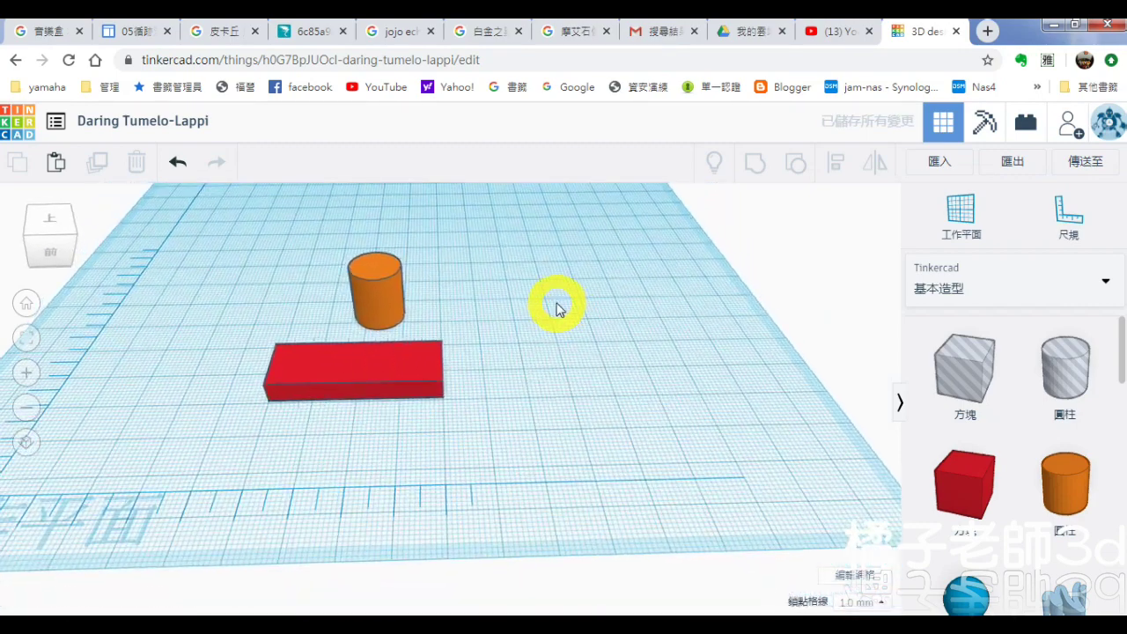
Add an ISO metric thread from the featured shape generators to the workplane, well away from the cylinder and box
{"action": "left_click", "coordinate": [1105, 282]}
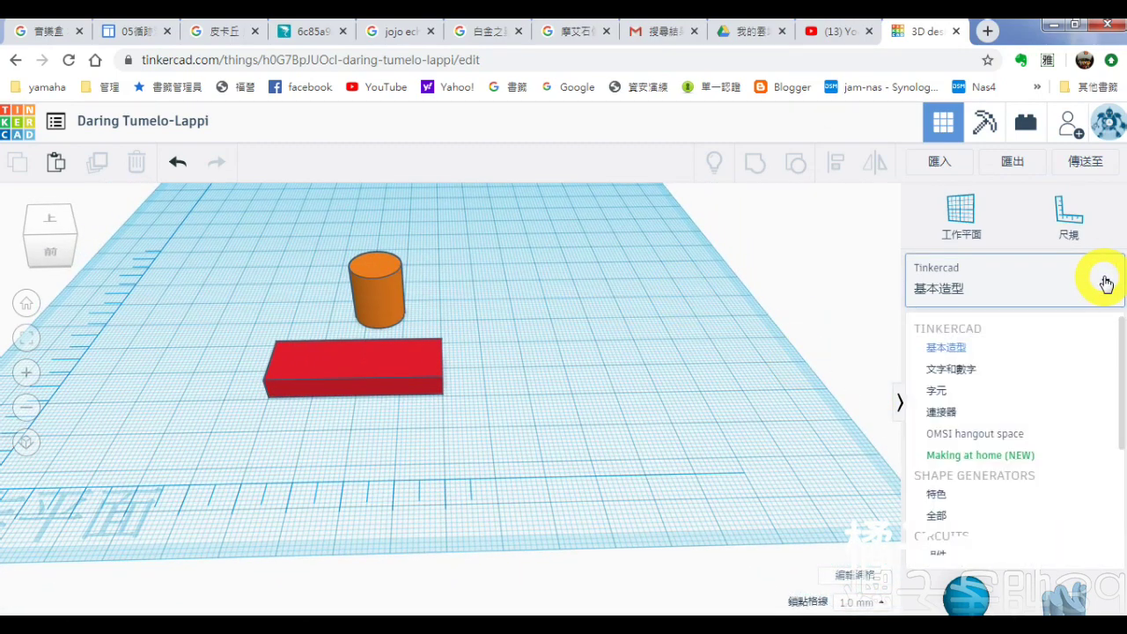
{"action": "left_click", "coordinate": [960, 494]}
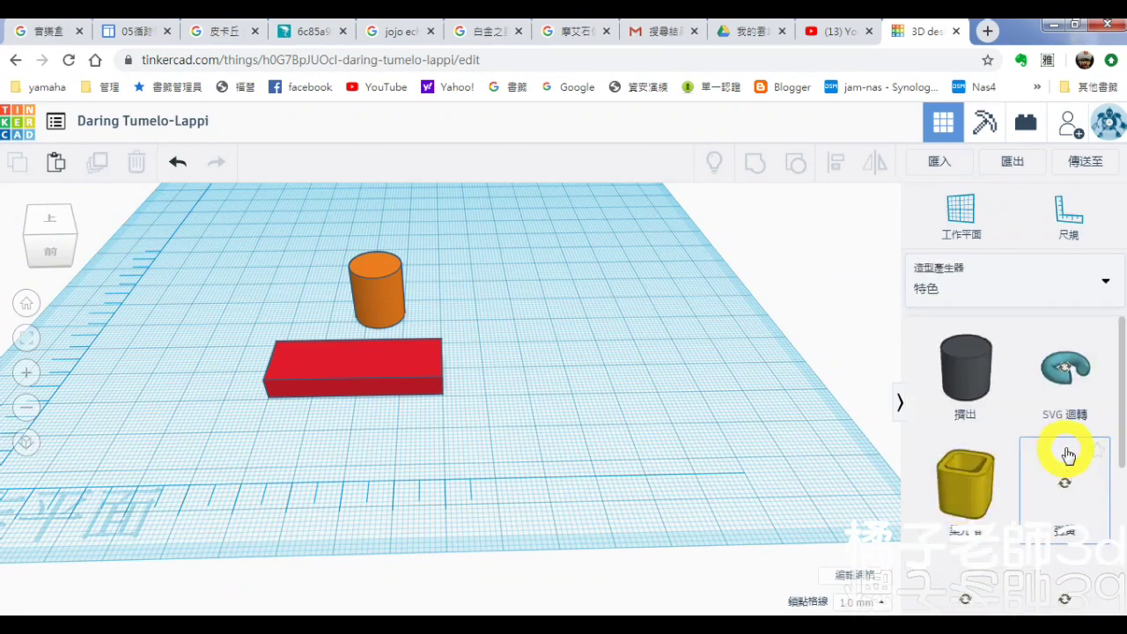
{"action": "scroll", "coordinate": [1065, 456], "scroll_direction": "down", "scroll_amount": 2}
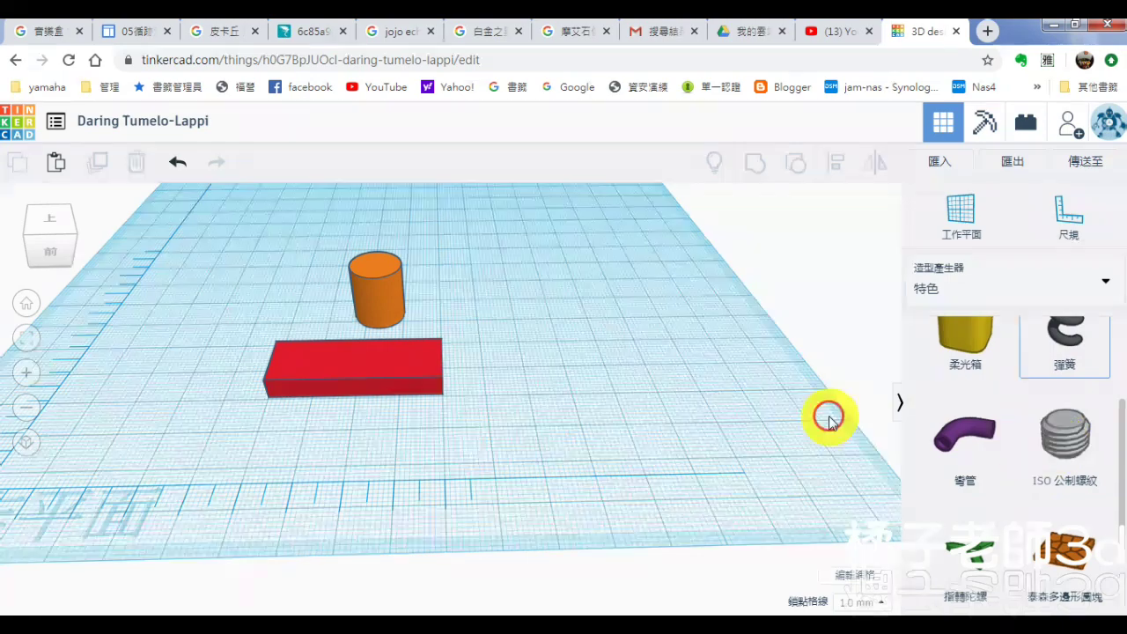
{"action": "left_click", "coordinate": [667, 325]}
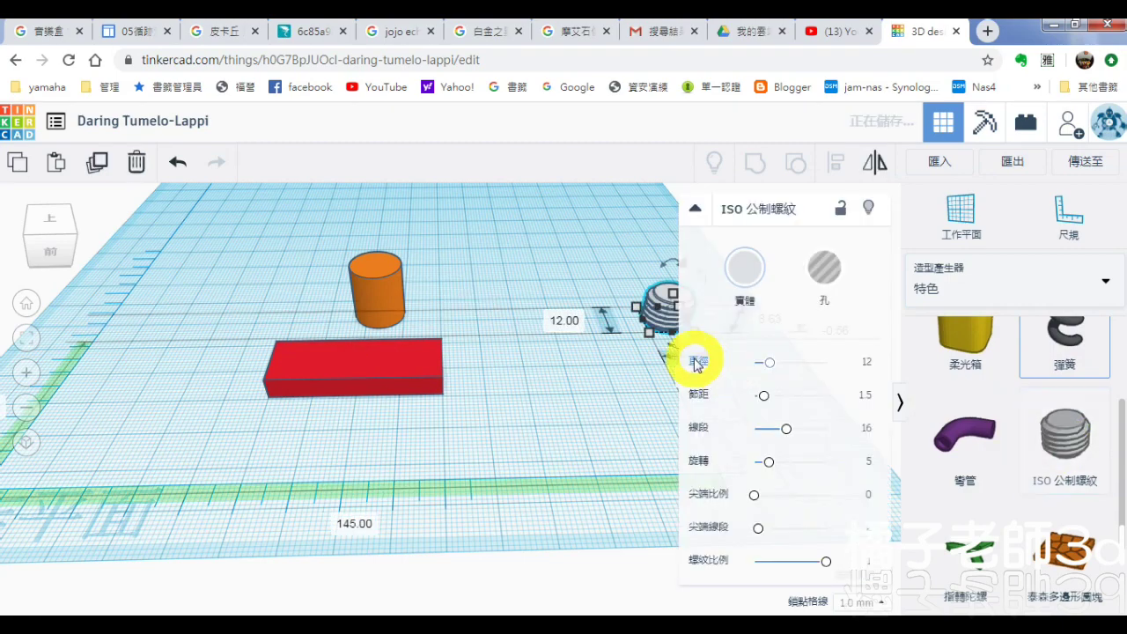
{"action": "right_click_drag", "start_coordinate": [624, 441], "coordinate": [614, 387]}
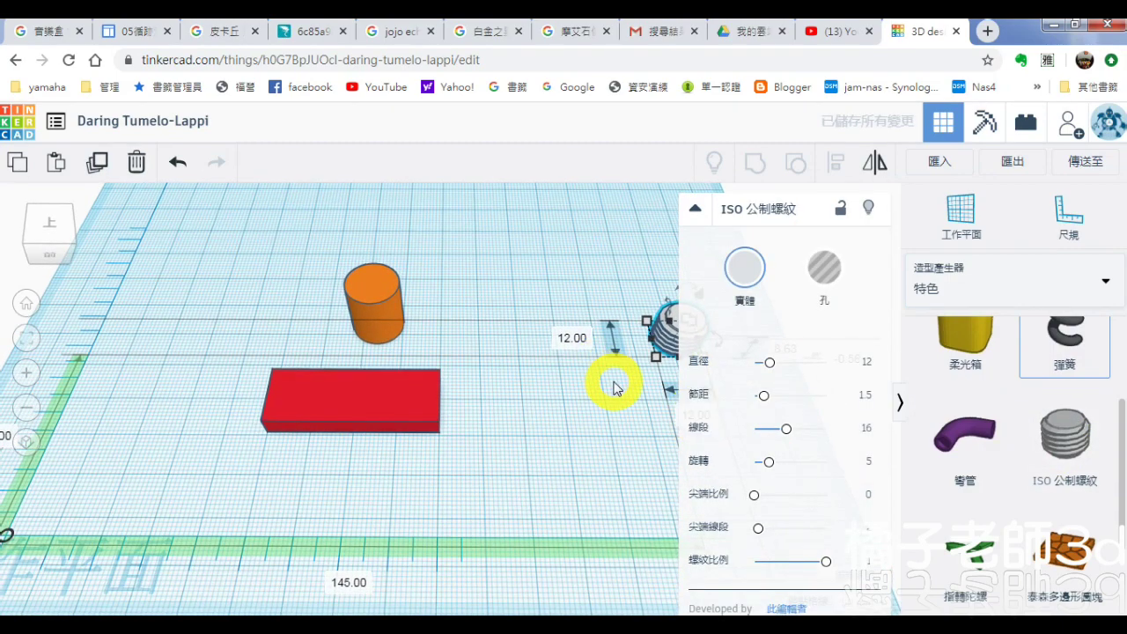
{"action": "middle_click_drag", "start_coordinate": [614, 321], "coordinate": [541, 308]}
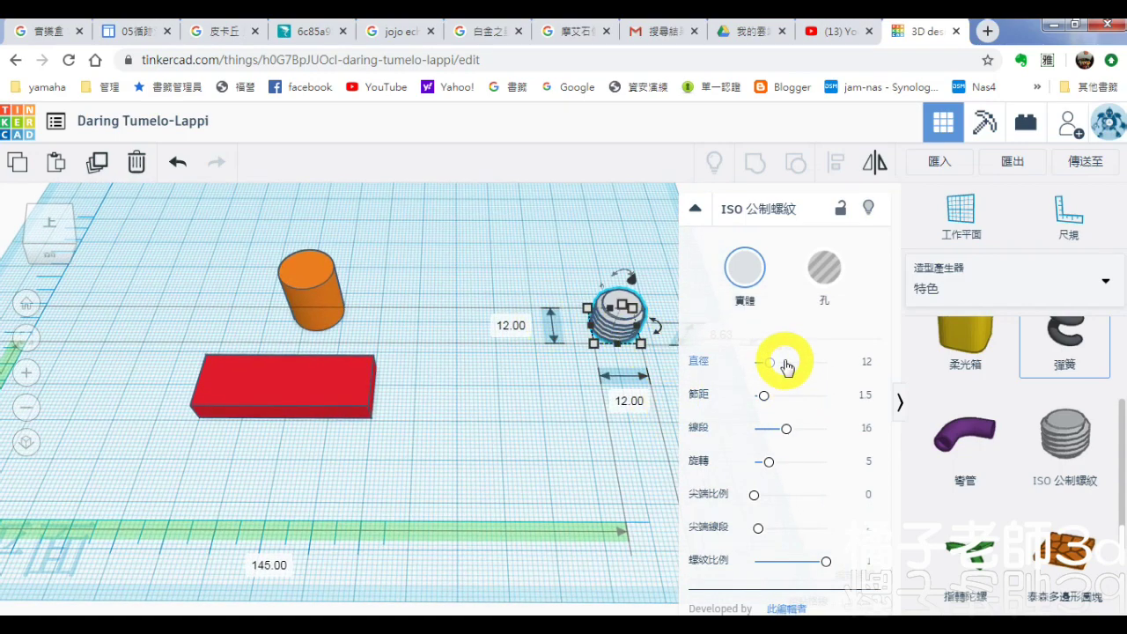
Configure the ISO metric thread with diameter 7, pitch 1.07, 32 segments and 6 rotations
{"action": "left_click", "coordinate": [869, 374]}
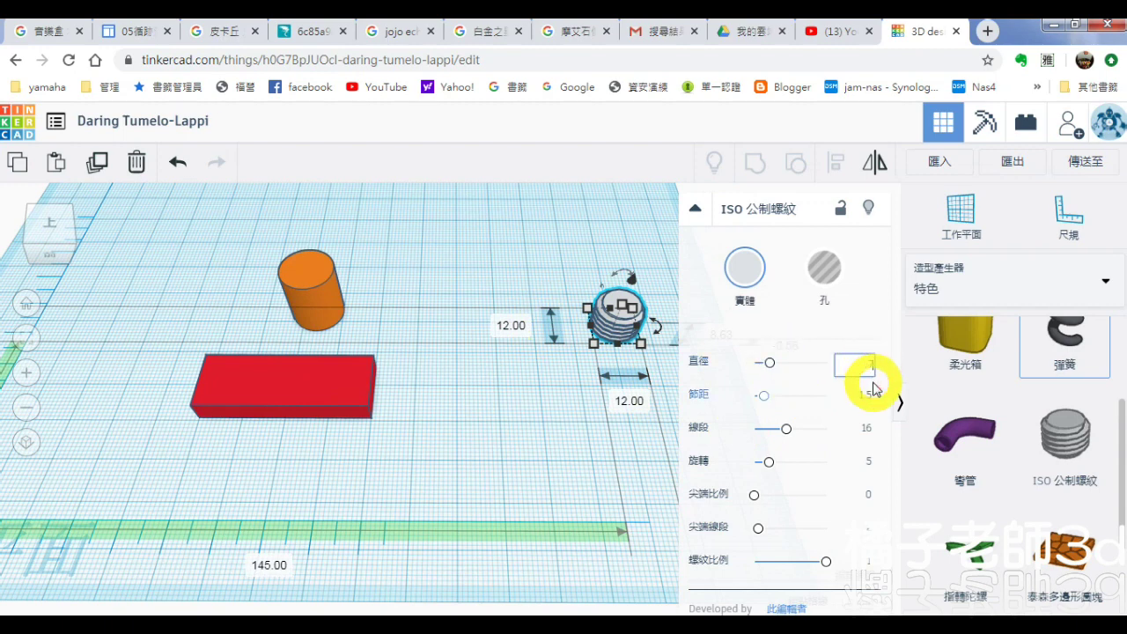
{"action": "left_click", "coordinate": [872, 394]}
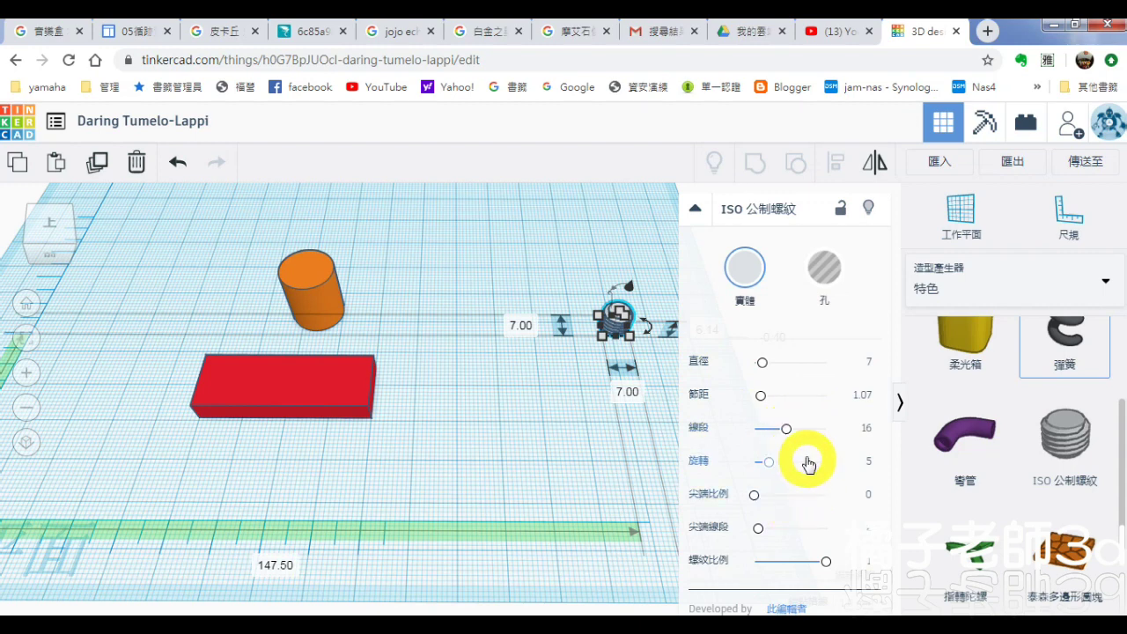
{"action": "left_click_drag", "start_coordinate": [792, 430], "coordinate": [798, 432]}
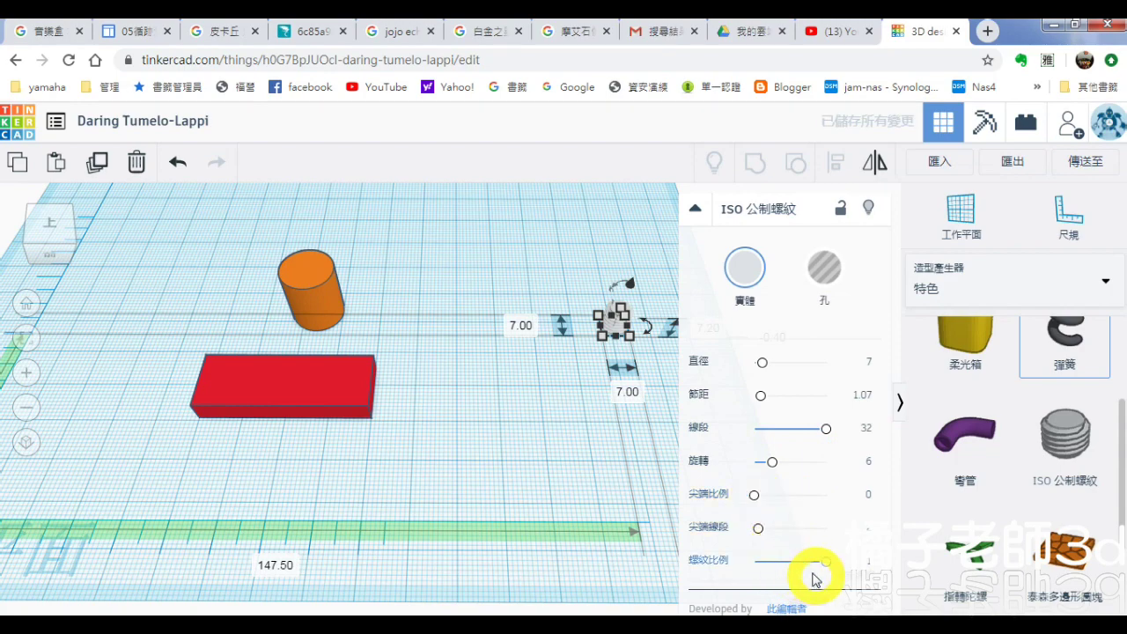
Move the ISO metric thread close to the orange cylinder
{"action": "scroll", "coordinate": [614, 319], "scroll_direction": "up", "scroll_amount": 6}
{"action": "left_click", "coordinate": [535, 352]}
{"action": "scroll", "coordinate": [563, 353], "scroll_direction": "down", "scroll_amount": 6}
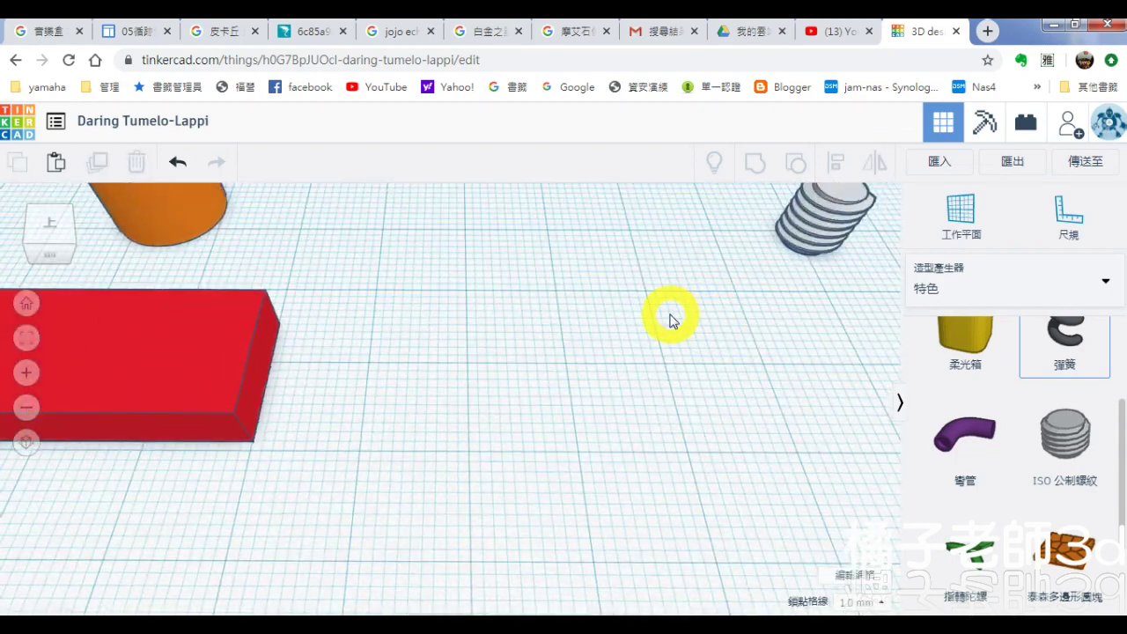
{"action": "scroll", "coordinate": [669, 321], "scroll_direction": "down", "scroll_amount": 4}
{"action": "left_click_drag", "start_coordinate": [755, 273], "coordinate": [390, 287]}
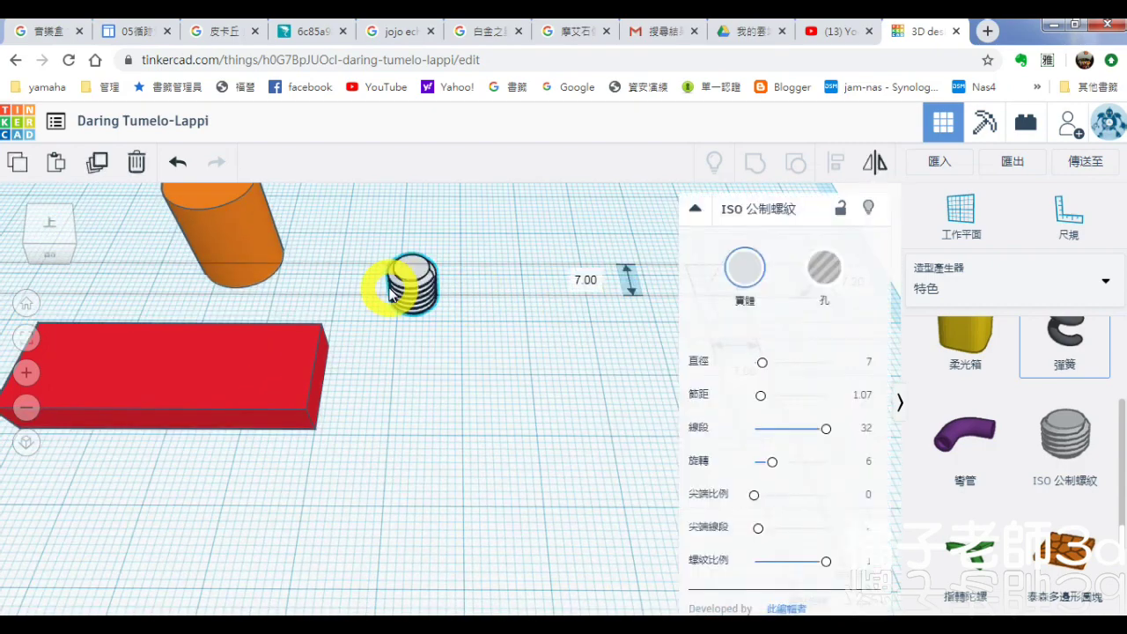
{"action": "left_click", "coordinate": [522, 259]}
{"action": "scroll", "coordinate": [543, 361], "scroll_direction": "up", "scroll_amount": 3}
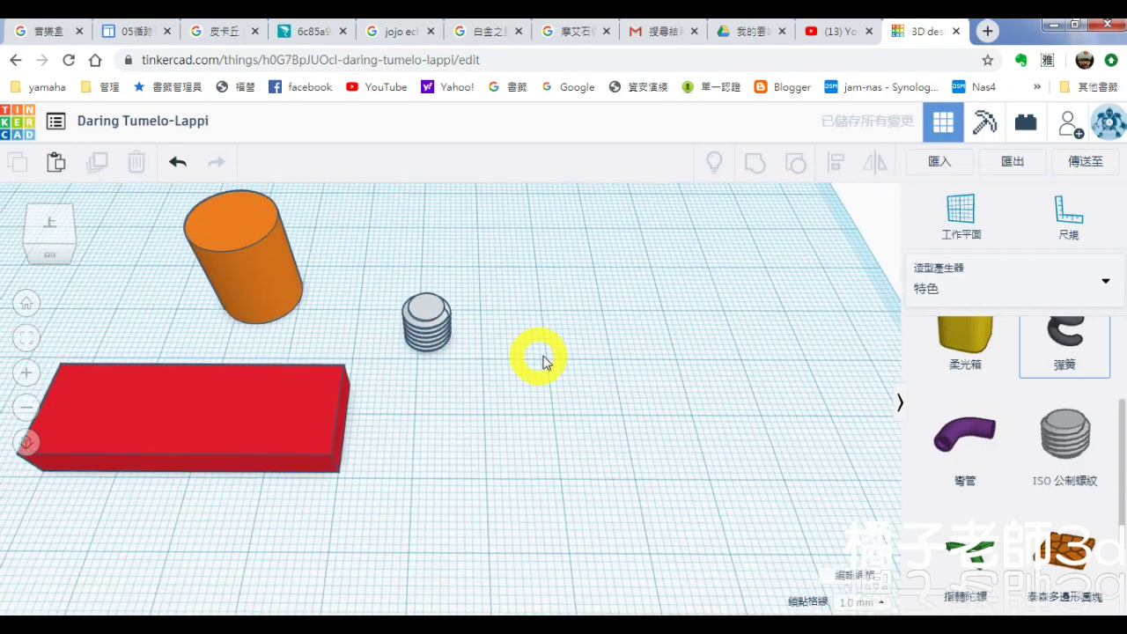
{"action": "middle_click_drag", "start_coordinate": [543, 361], "coordinate": [587, 359]}
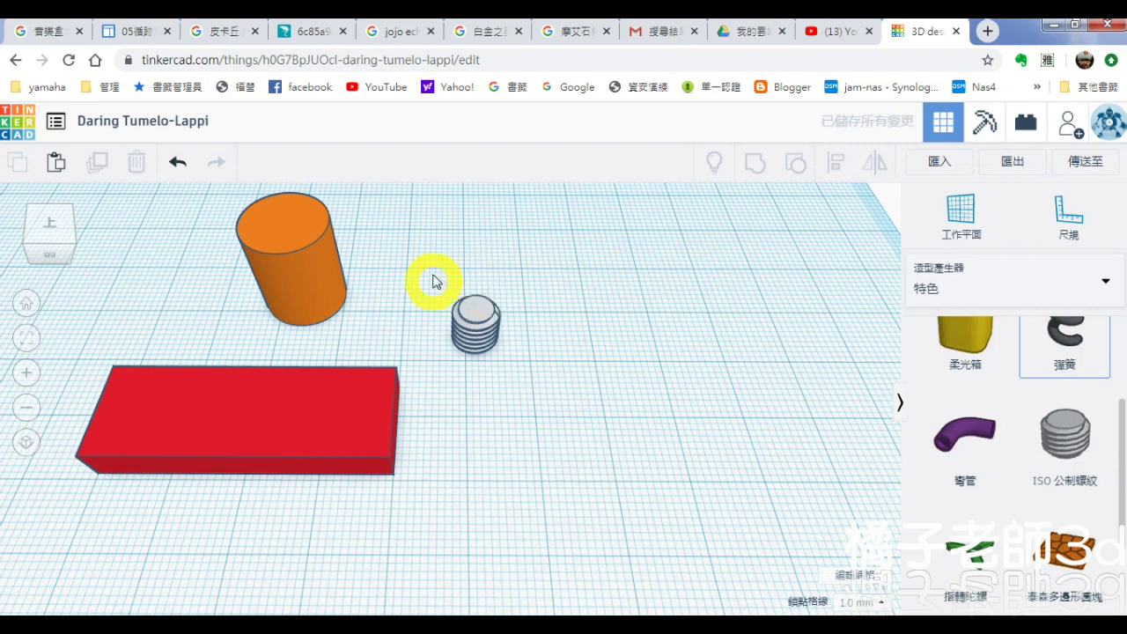
Align the ISO metric thread and the orange cylinder to their common centre in width, depth and height
{"action": "left_click", "coordinate": [472, 323]}
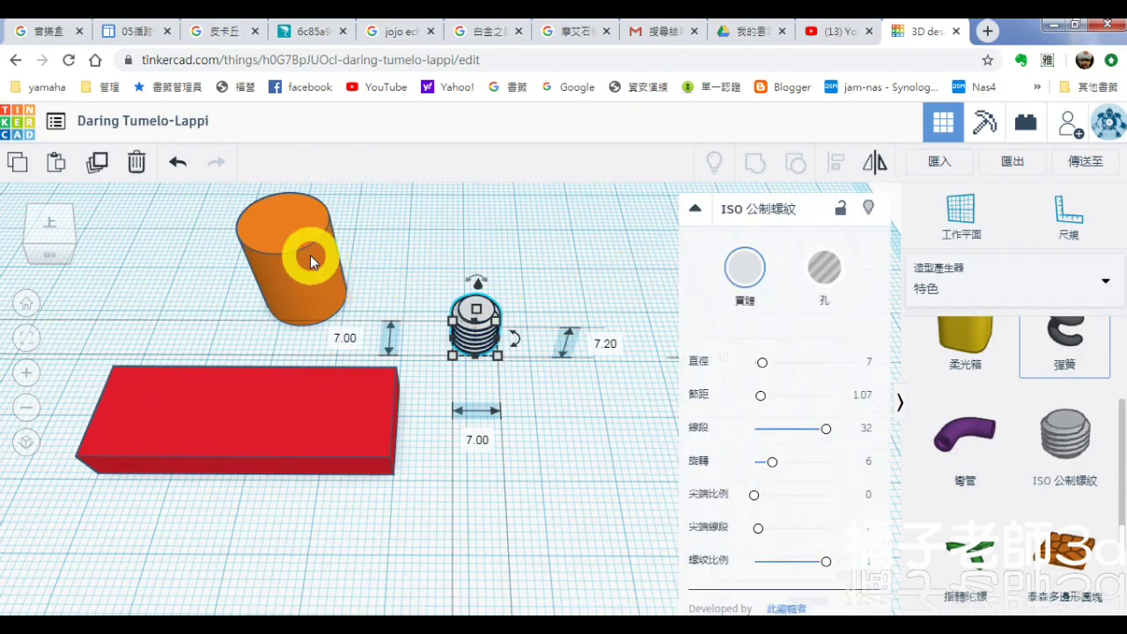
{"action": "left_click", "coordinate": [310, 260], "text": "shift"}
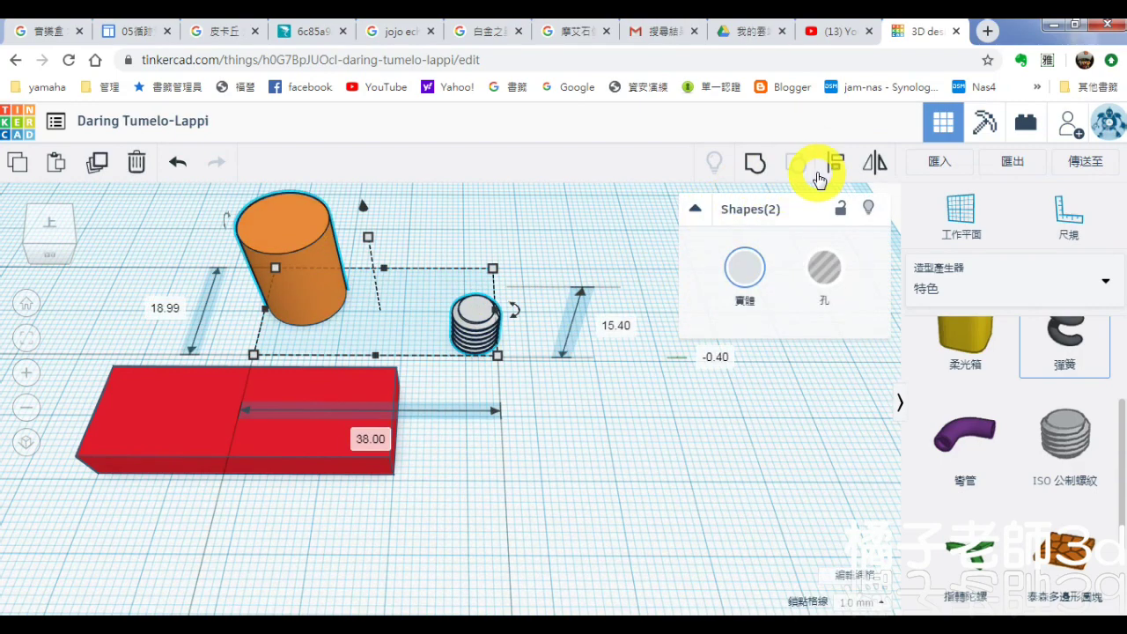
{"action": "left_click", "coordinate": [829, 174]}
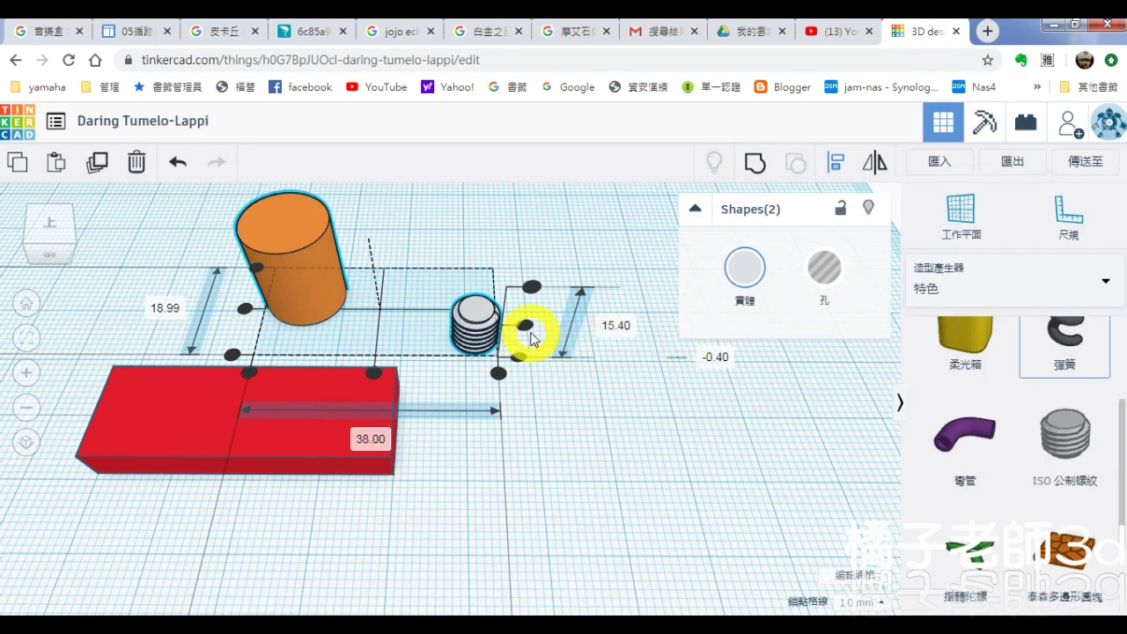
{"action": "left_click", "coordinate": [373, 373]}
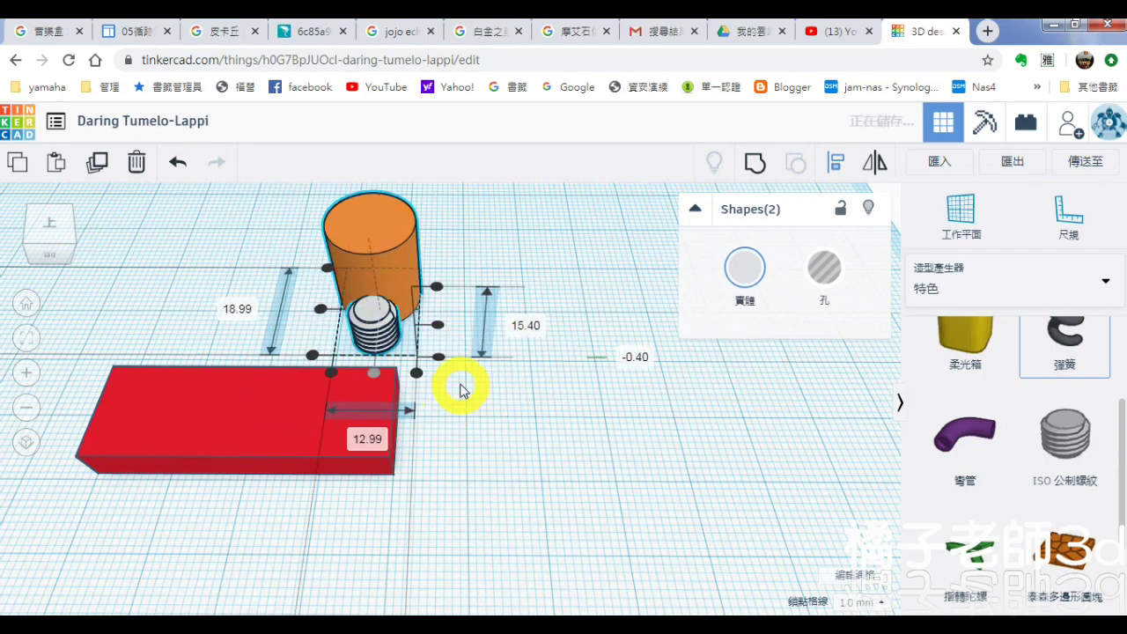
{"action": "left_click", "coordinate": [438, 326]}
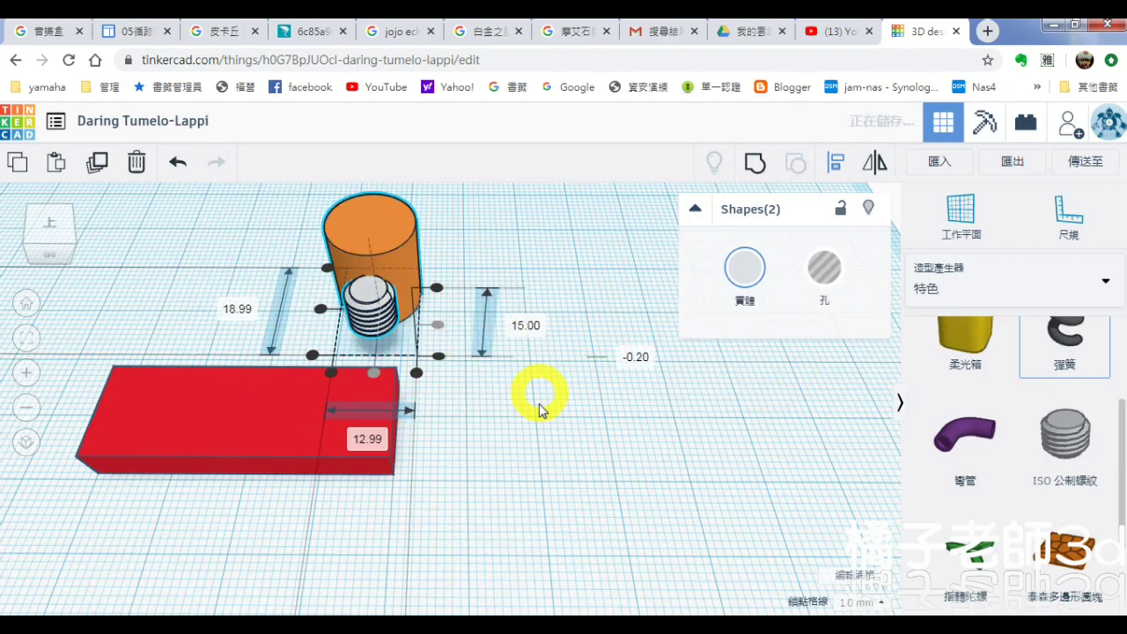
{"action": "right_click_drag", "start_coordinate": [494, 381], "coordinate": [487, 356]}
{"action": "right_click_drag", "start_coordinate": [322, 290], "coordinate": [320, 332]}
{"action": "left_click", "coordinate": [320, 330]}
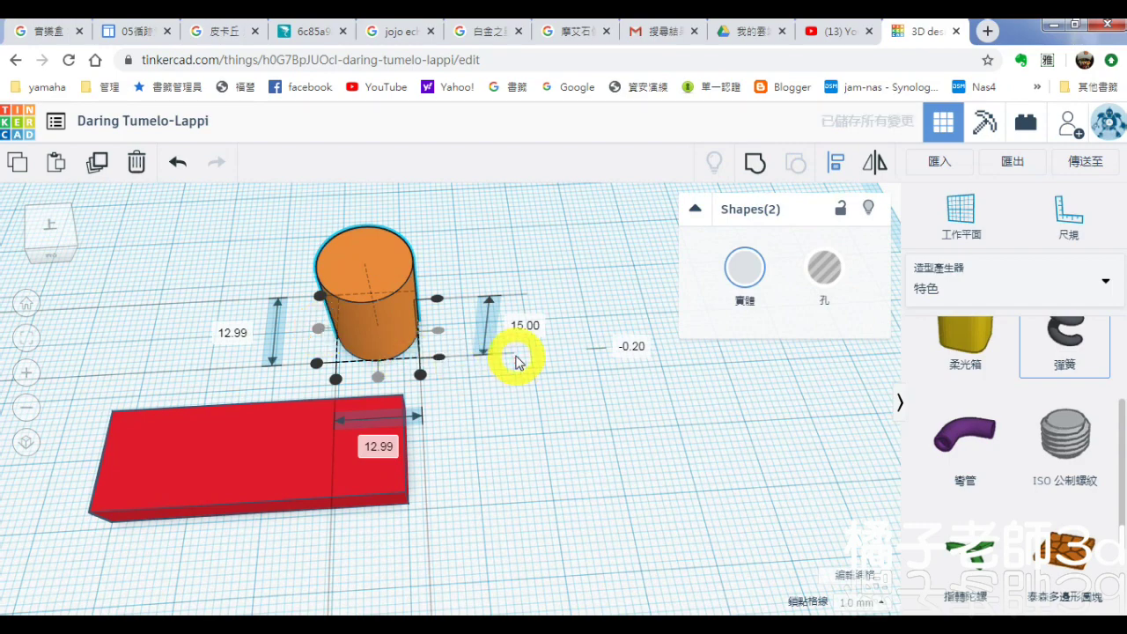
{"action": "right_click_drag", "start_coordinate": [421, 323], "coordinate": [443, 251]}
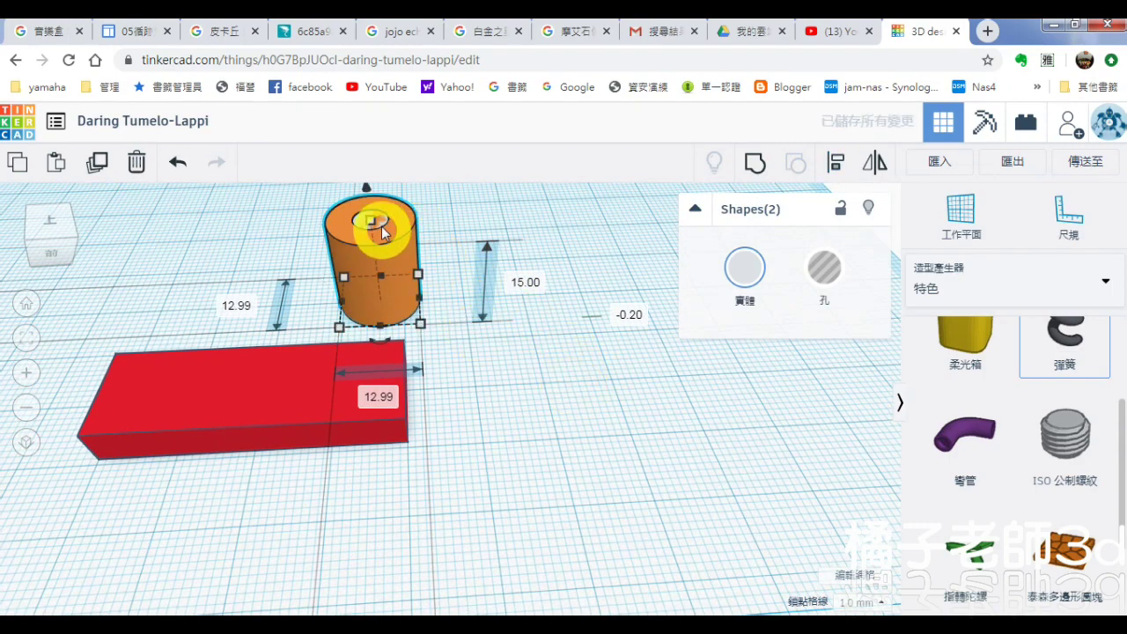
Raise the ISO metric thread inside the orange cylinder to 8 mm above the workplane
{"action": "left_click", "coordinate": [416, 231]}
{"action": "left_click", "coordinate": [371, 222]}
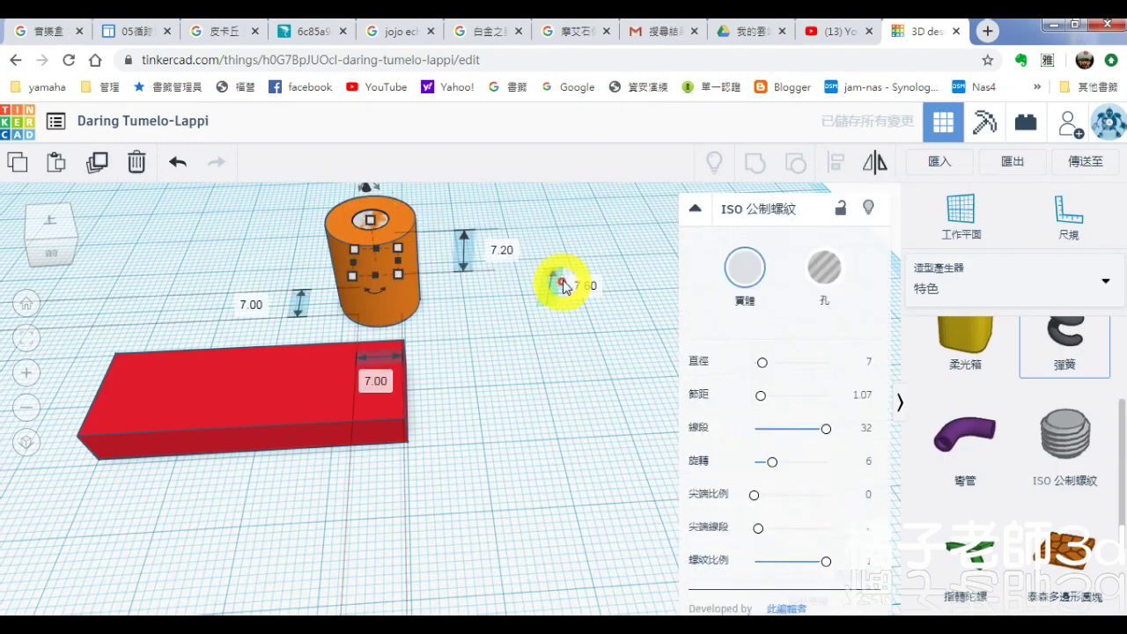
{"action": "scroll", "coordinate": [469, 370], "scroll_direction": "down", "scroll_amount": 5}
{"action": "right_click_drag", "start_coordinate": [470, 418], "coordinate": [433, 341]}
{"action": "scroll", "coordinate": [418, 290], "scroll_direction": "up", "scroll_amount": 3}
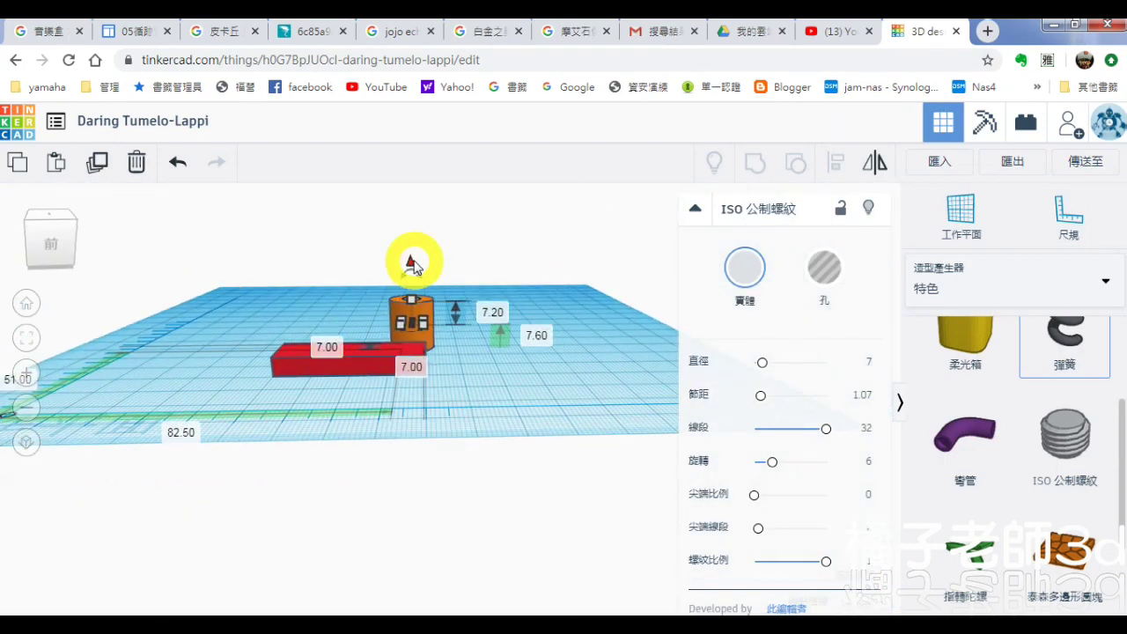
{"action": "left_click", "coordinate": [412, 260]}
{"action": "scroll", "coordinate": [471, 326], "scroll_direction": "up", "scroll_amount": 10}
{"action": "scroll", "coordinate": [482, 359], "scroll_direction": "down", "scroll_amount": 5}
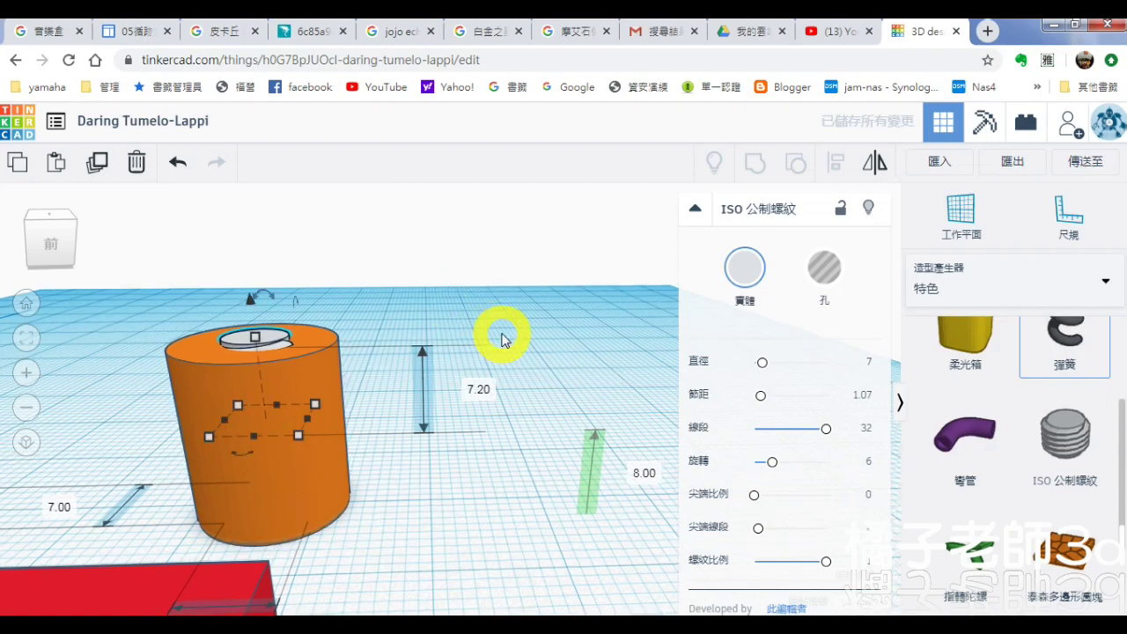
{"action": "scroll", "coordinate": [503, 338], "scroll_direction": "down", "scroll_amount": 2}
{"action": "left_click", "coordinate": [507, 335]}
{"action": "scroll", "coordinate": [508, 334], "scroll_direction": "down", "scroll_amount": 4}
{"action": "right_click_drag", "start_coordinate": [508, 335], "coordinate": [412, 449]}
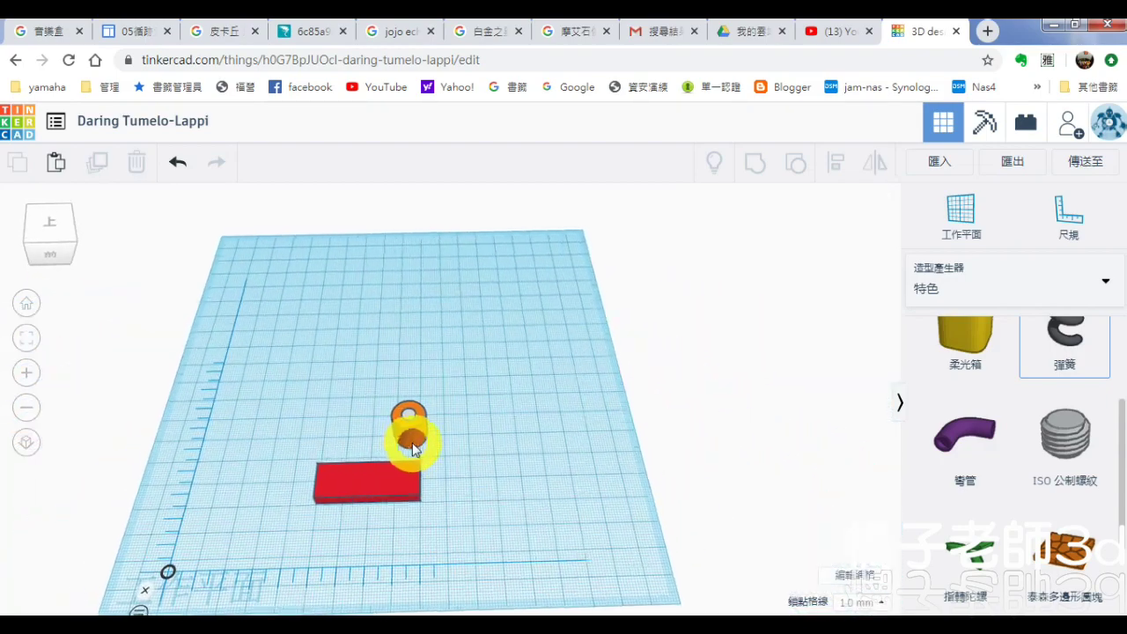
{"action": "scroll", "coordinate": [401, 445], "scroll_direction": "up", "scroll_amount": 6}
{"action": "middle_click_drag", "start_coordinate": [388, 437], "coordinate": [448, 301]}
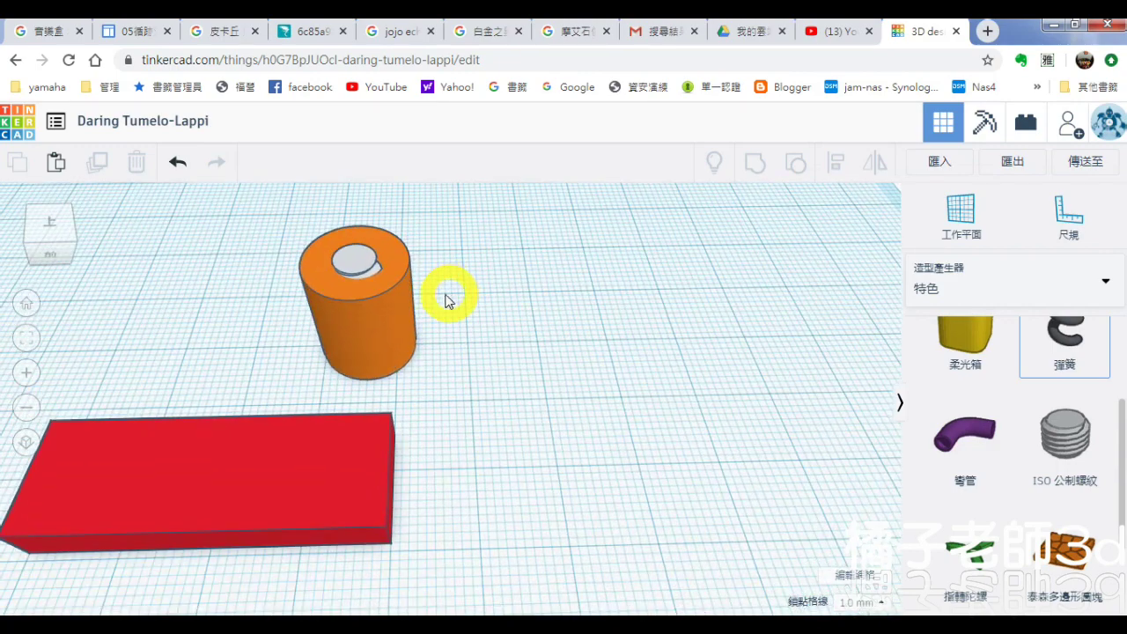
{"action": "left_click", "coordinate": [324, 216]}
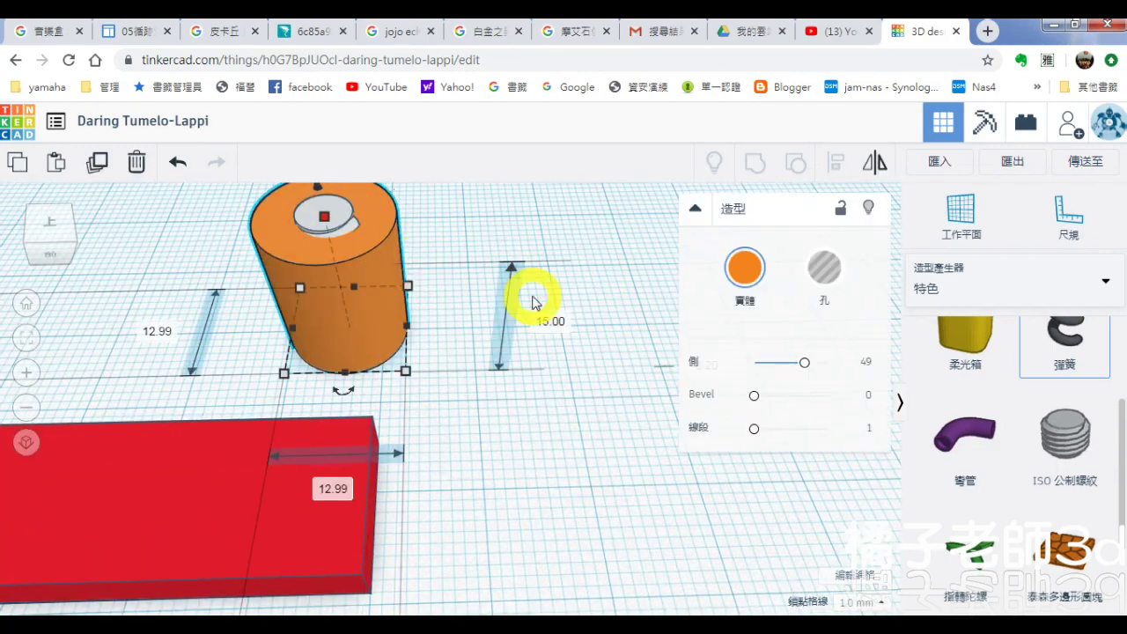
{"action": "left_click", "coordinate": [824, 267]}
{"action": "left_click", "coordinate": [596, 424]}
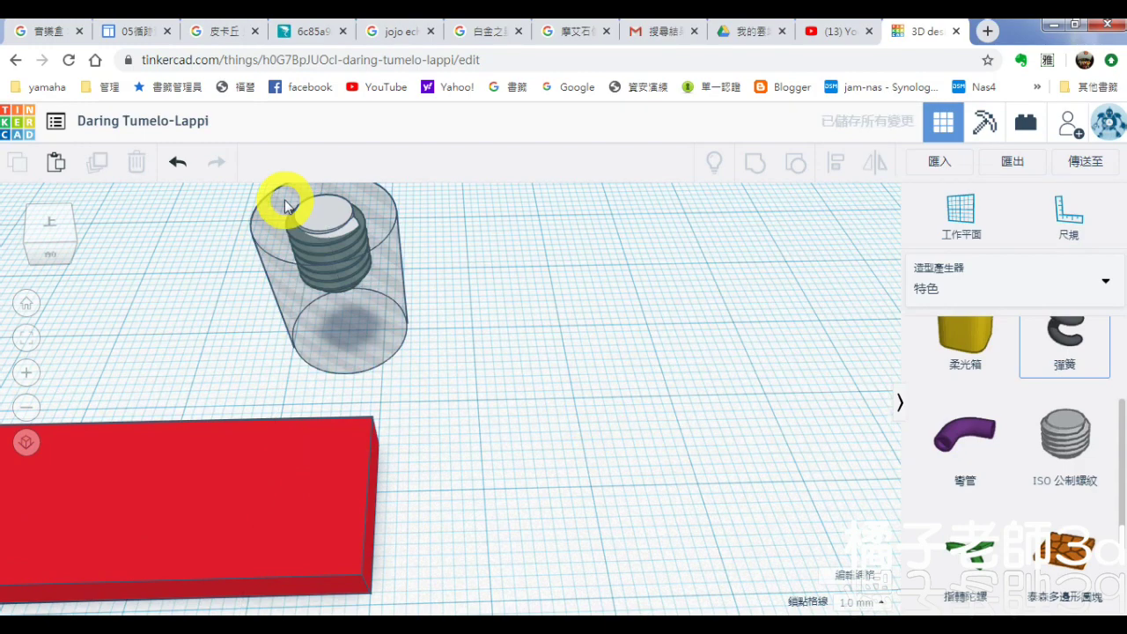
{"action": "left_click", "coordinate": [176, 161]}
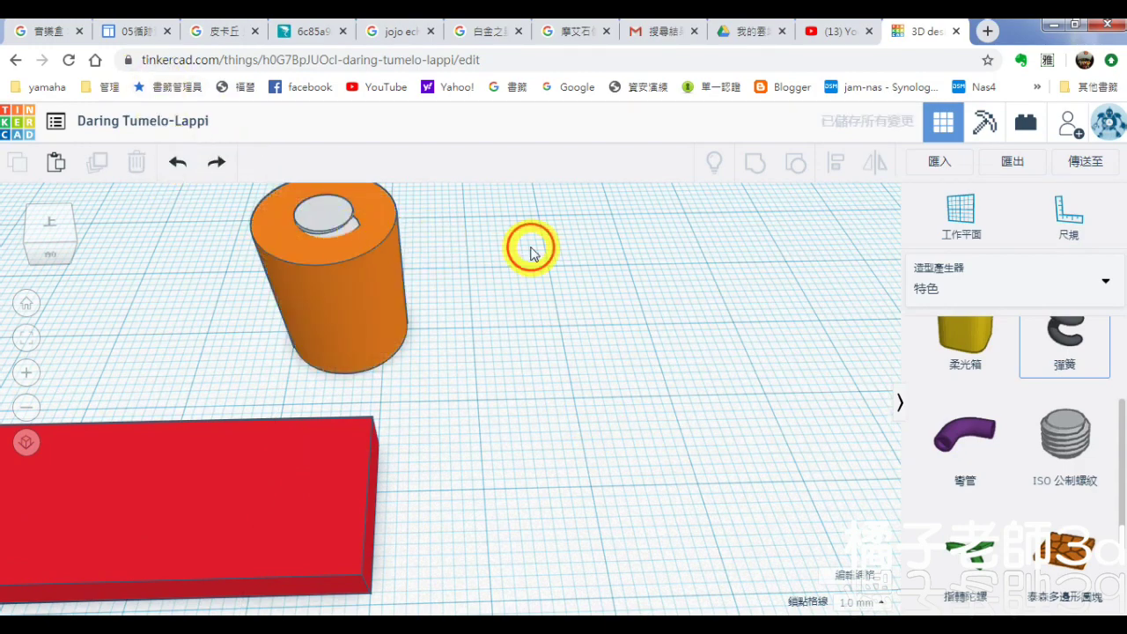
Turn the ISO metric thread inside the orange cylinder into a hole
{"action": "left_click", "coordinate": [327, 211]}
{"action": "middle_click_drag", "start_coordinate": [452, 332], "coordinate": [448, 360]}
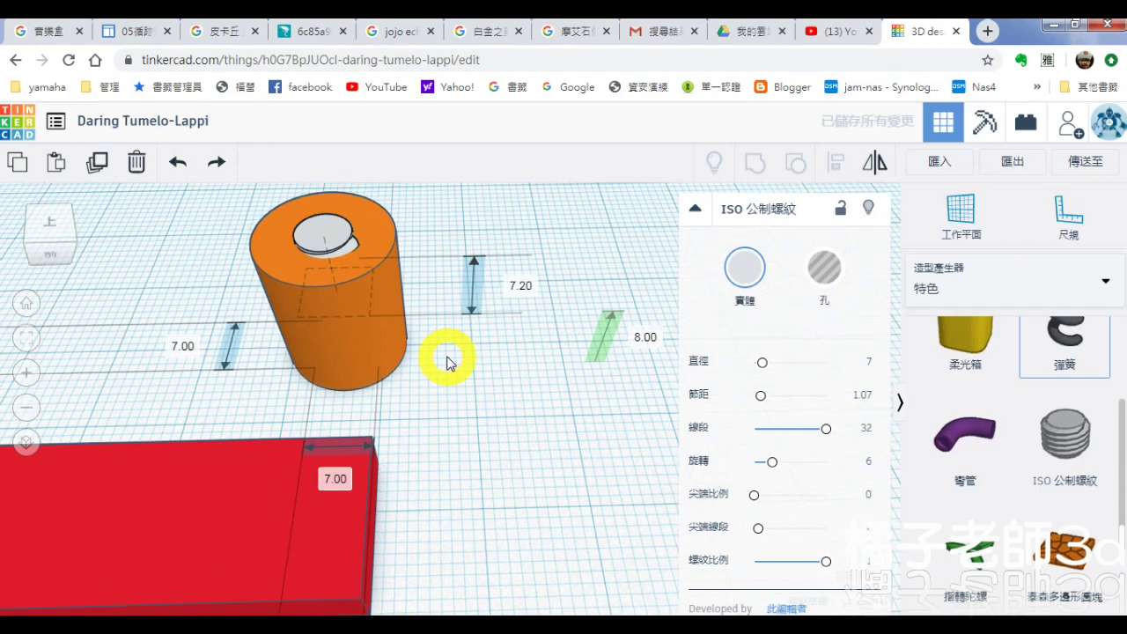
{"action": "left_click", "coordinate": [822, 269]}
{"action": "scroll", "coordinate": [514, 352], "scroll_direction": "down", "scroll_amount": 6}
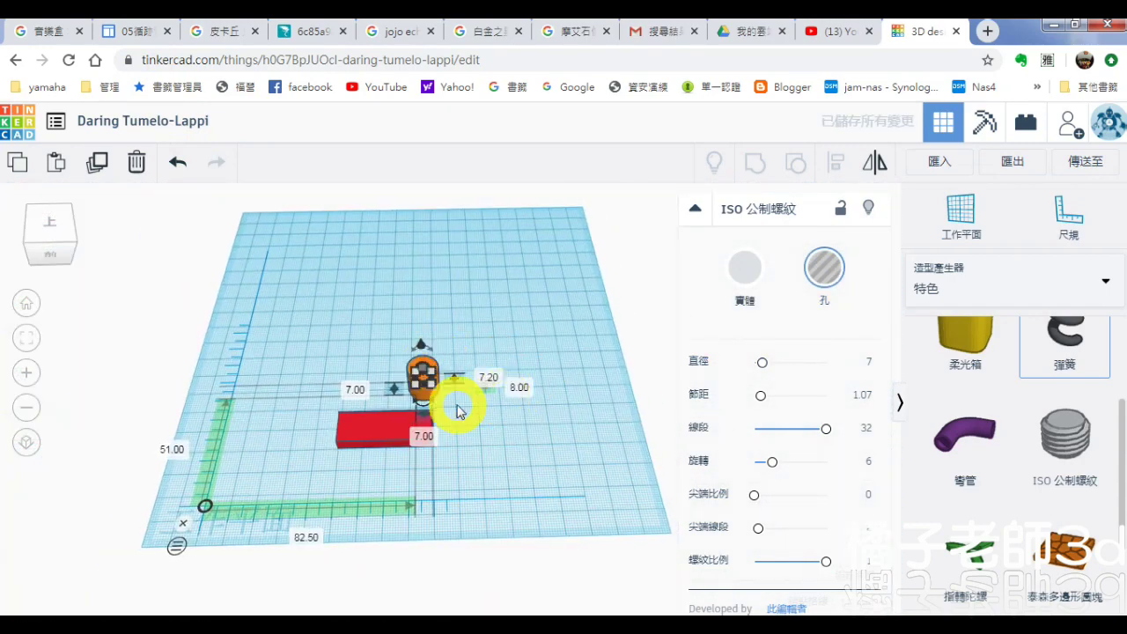
{"action": "scroll", "coordinate": [504, 425], "scroll_direction": "up", "scroll_amount": 3}
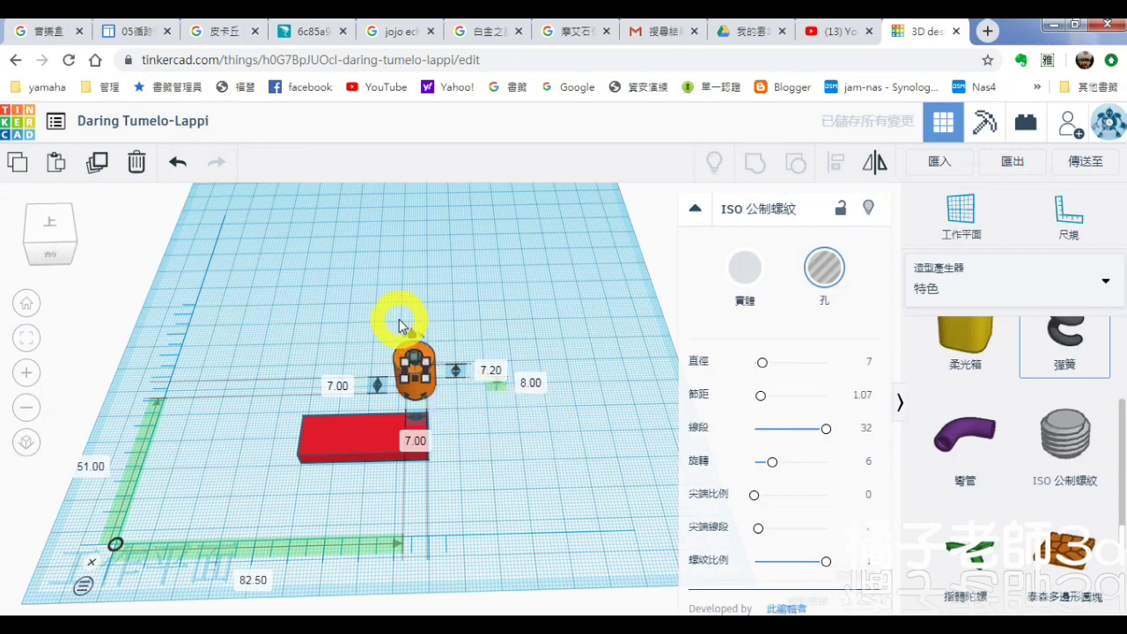
Group the orange cylinder with the thread hole to cut an internal thread into it
{"action": "left_click", "coordinate": [363, 355]}
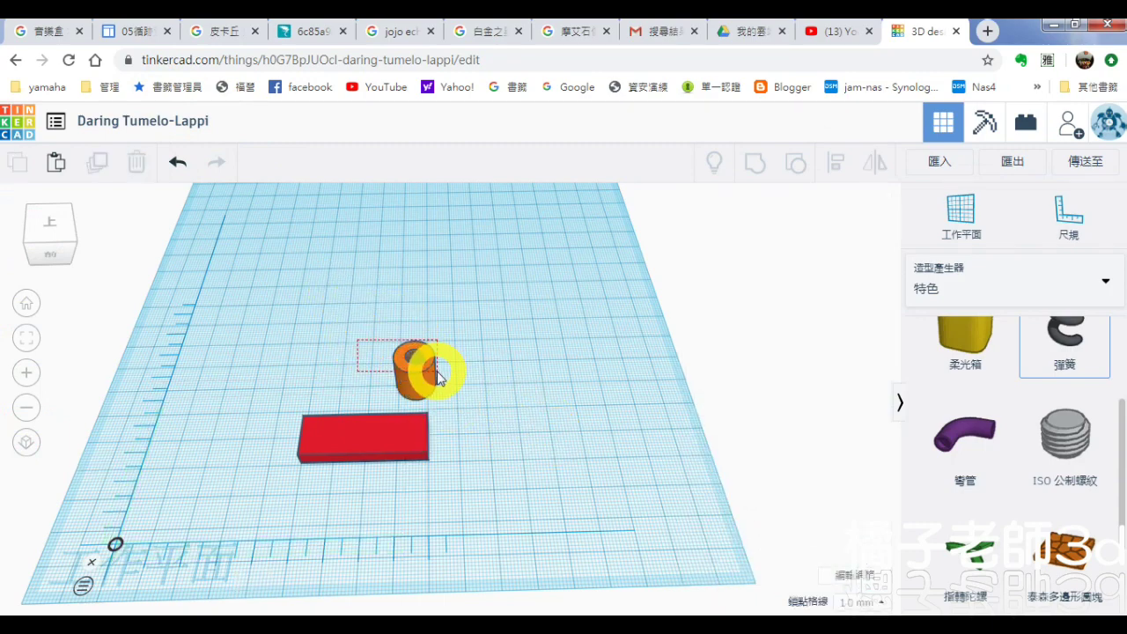
{"action": "left_click_drag", "start_coordinate": [437, 376], "coordinate": [438, 377]}
{"action": "left_click", "coordinate": [755, 169]}
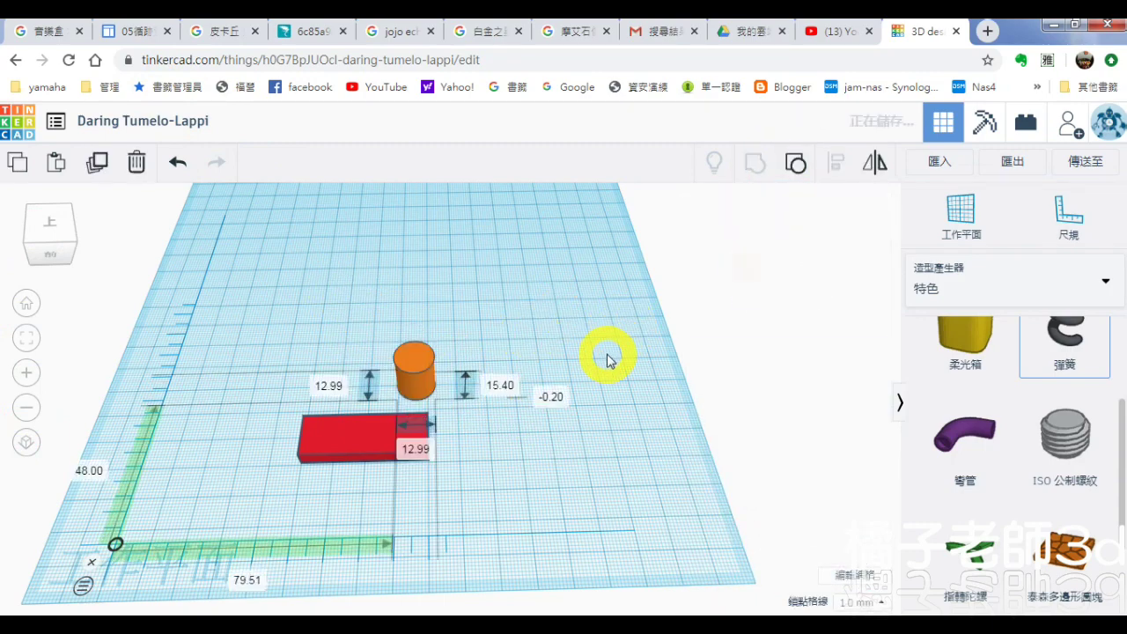
{"action": "left_click", "coordinate": [541, 352]}
{"action": "scroll", "coordinate": [485, 409], "scroll_direction": "up", "scroll_amount": 5}
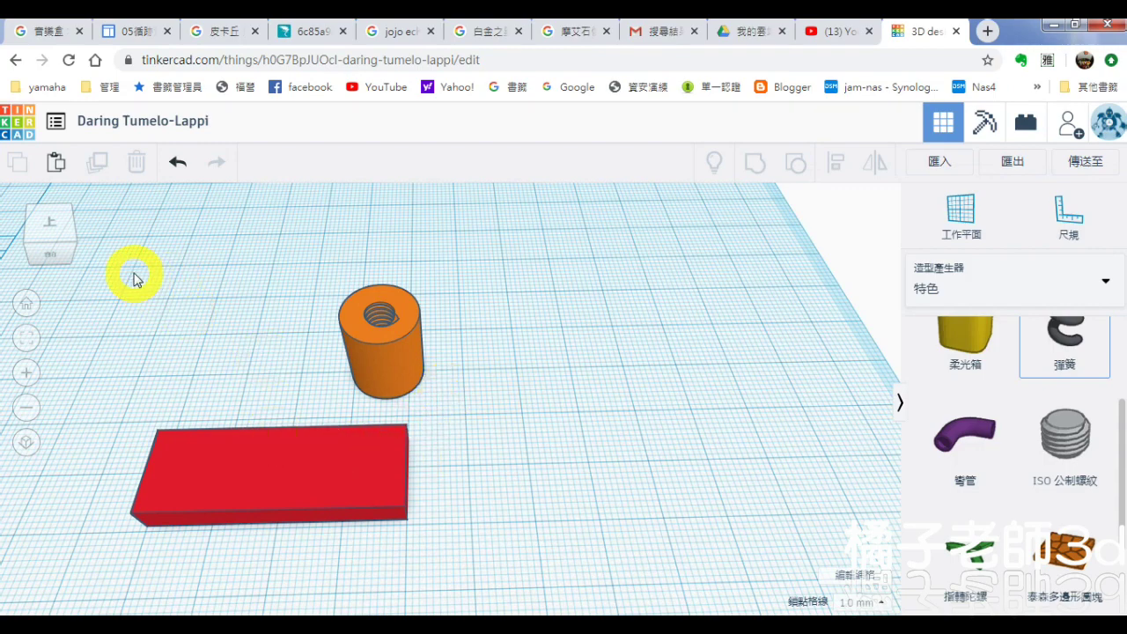
Align the red bar and the threaded cylinder to their common centre in width and depth
{"action": "left_click_drag", "start_coordinate": [136, 270], "coordinate": [490, 533]}
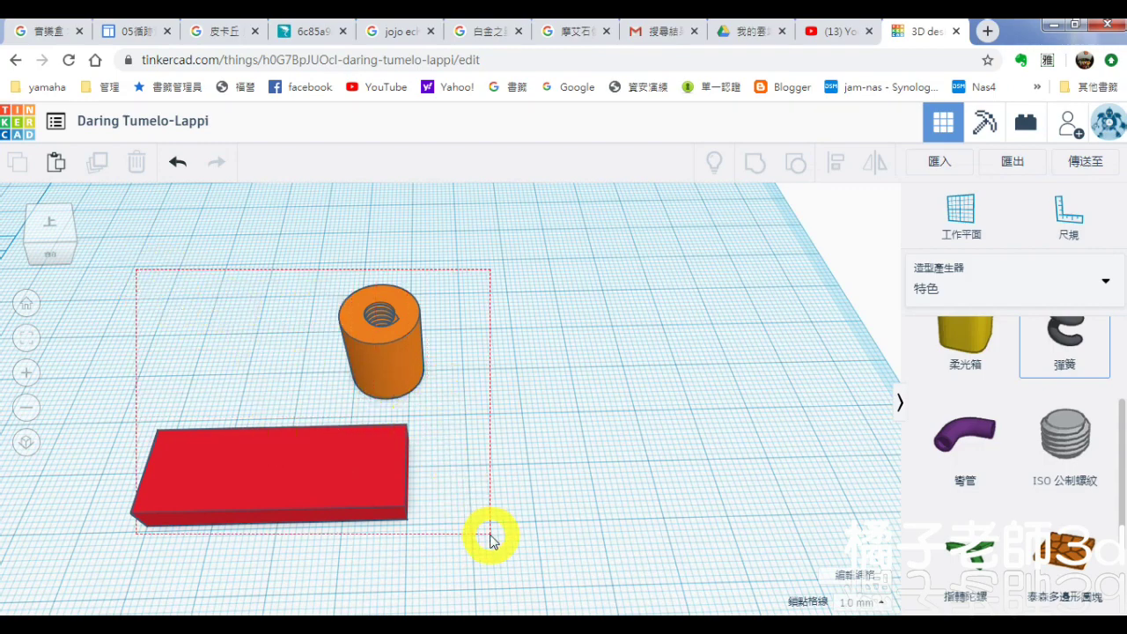
{"action": "left_click", "coordinate": [832, 167]}
{"action": "left_click", "coordinate": [834, 171]}
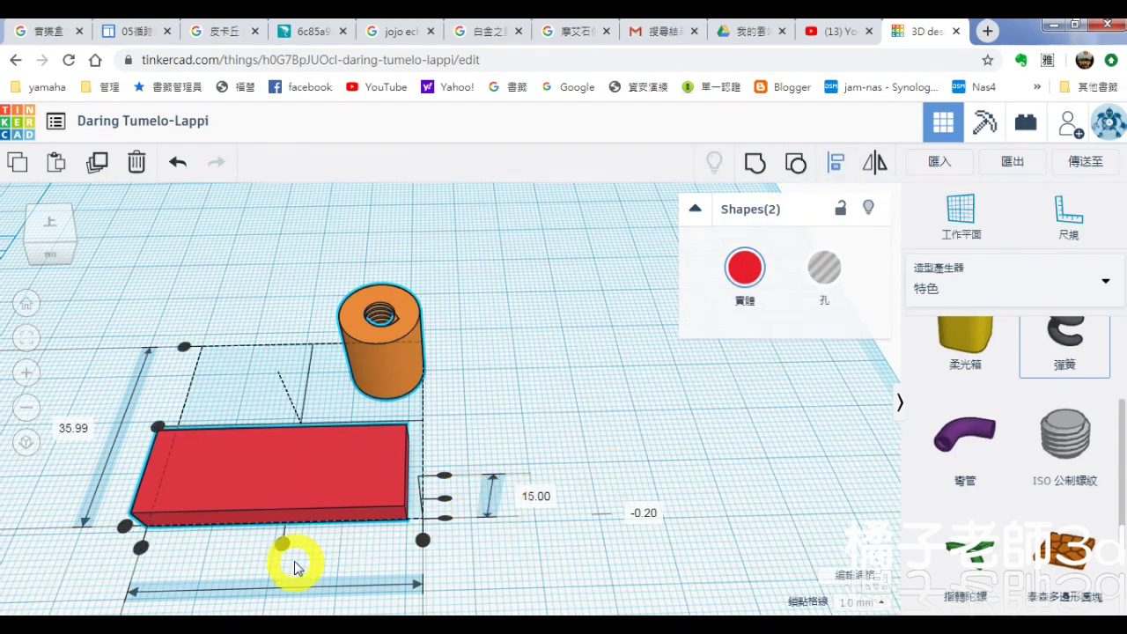
{"action": "left_click", "coordinate": [283, 545]}
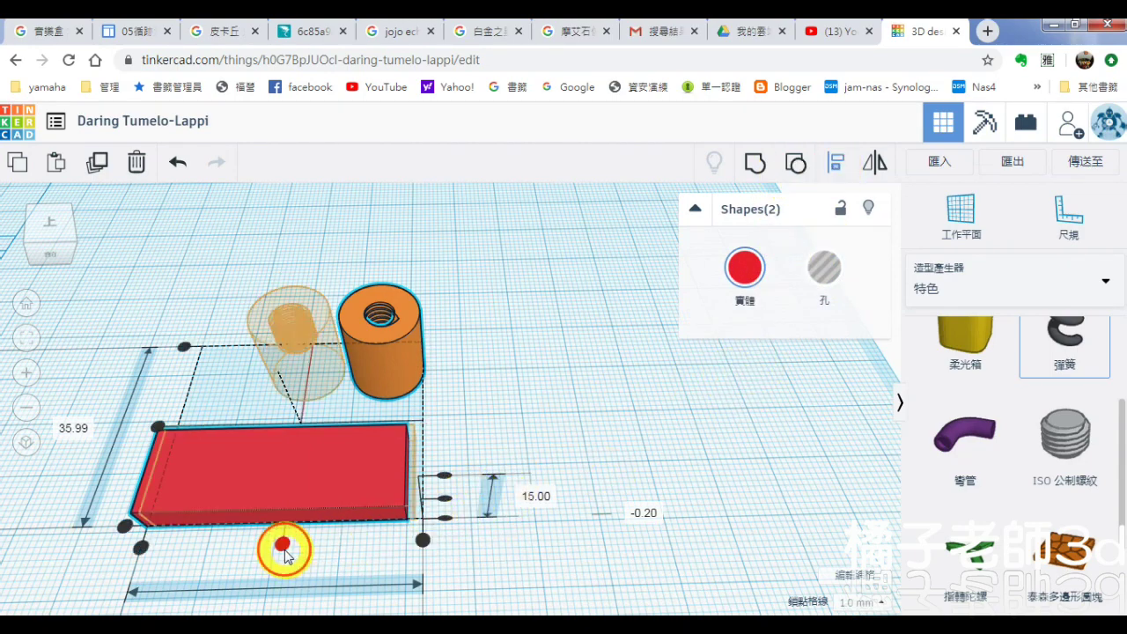
{"action": "left_click", "coordinate": [158, 455]}
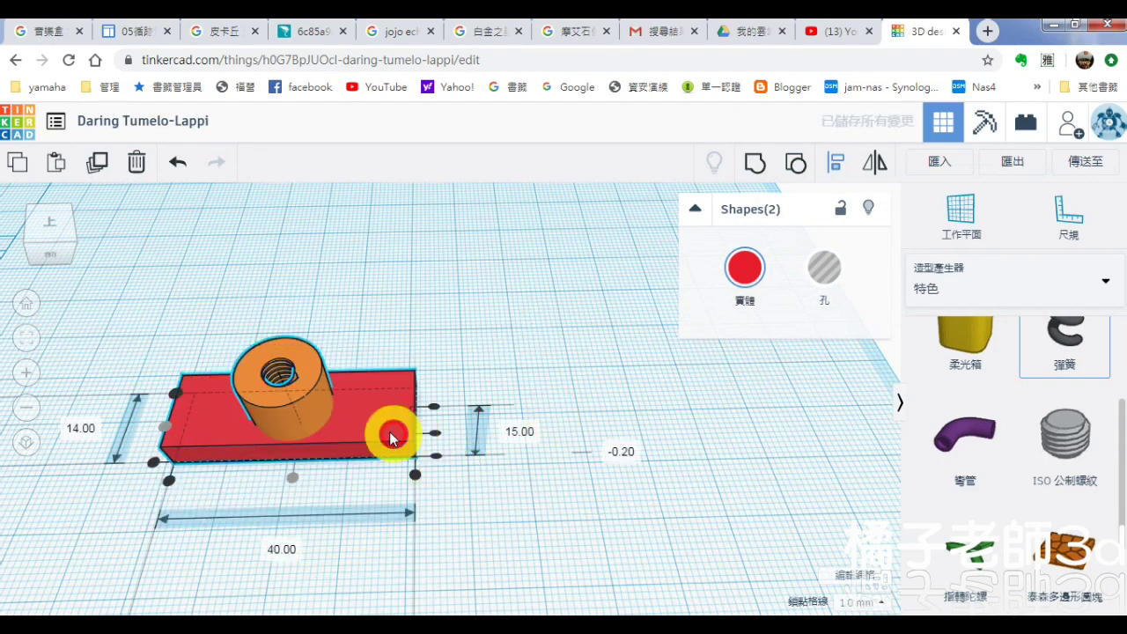
{"action": "key", "text": "Escape"}
Raise the threaded cylinder to 1 mm above the workplane
{"action": "right_click_drag", "start_coordinate": [358, 407], "coordinate": [436, 420]}
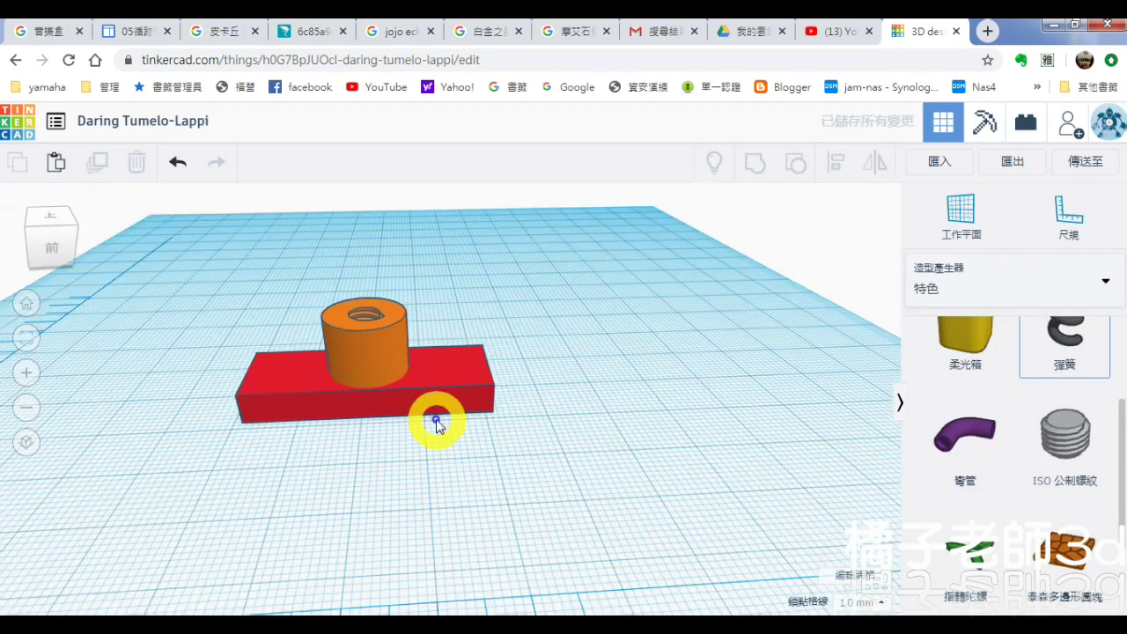
{"action": "right_click_drag", "start_coordinate": [469, 383], "coordinate": [544, 408]}
{"action": "left_click", "coordinate": [373, 349]}
{"action": "left_click", "coordinate": [490, 346], "text": "shift"}
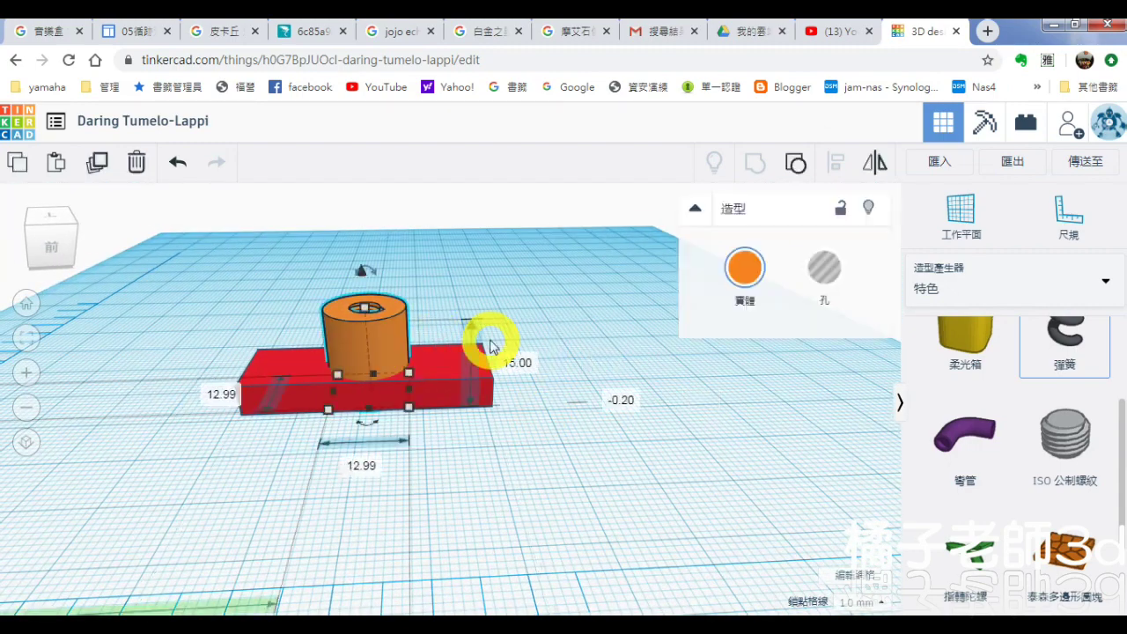
{"action": "right_click_drag", "start_coordinate": [550, 329], "coordinate": [551, 460]}
{"action": "left_click_drag", "start_coordinate": [360, 264], "coordinate": [358, 257]}
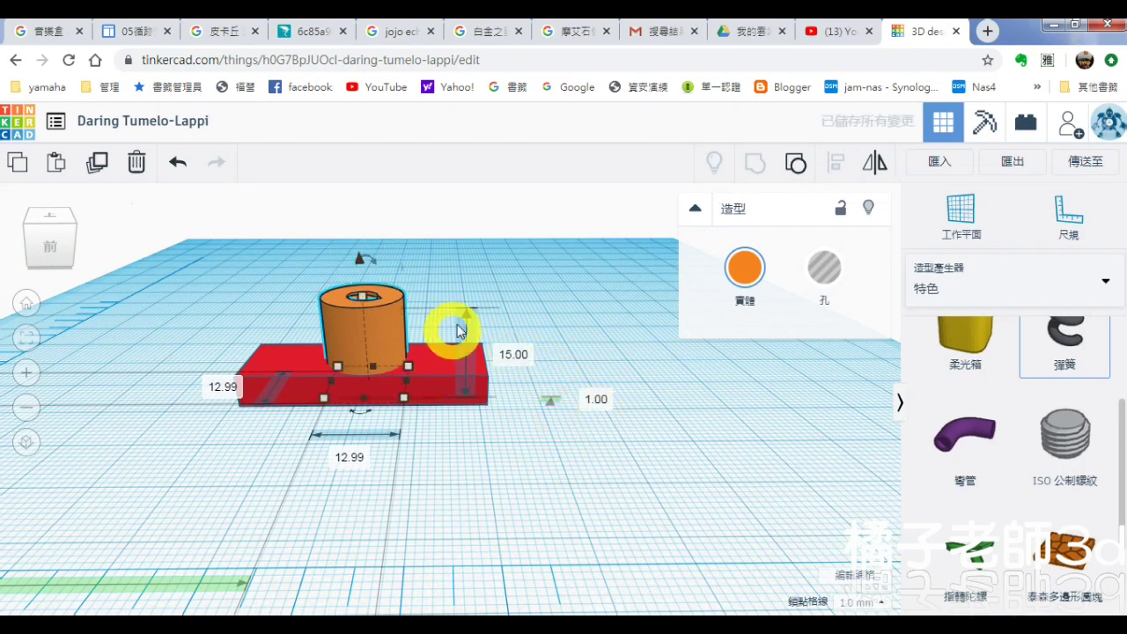
{"action": "left_click", "coordinate": [576, 377]}
{"action": "right_click_drag", "start_coordinate": [541, 310], "coordinate": [546, 388]}
{"action": "middle_click_drag", "start_coordinate": [575, 386], "coordinate": [613, 381]}
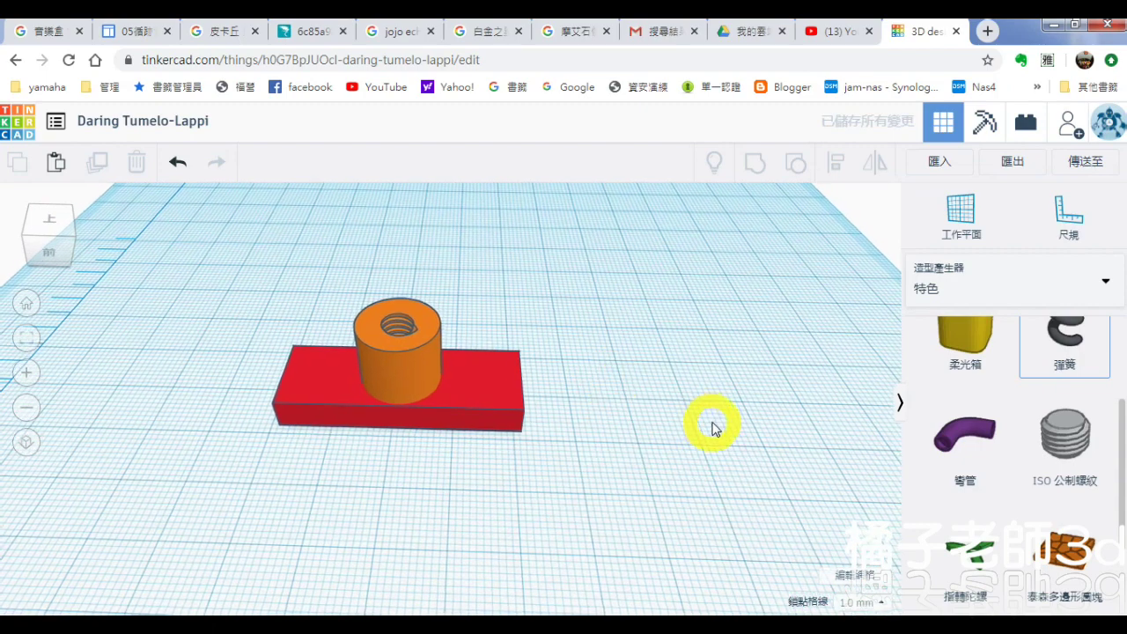
Add a roof shape from the basic shapes to the workplane, to the right of the red bar
{"action": "left_click", "coordinate": [971, 293]}
{"action": "left_click", "coordinate": [960, 352]}
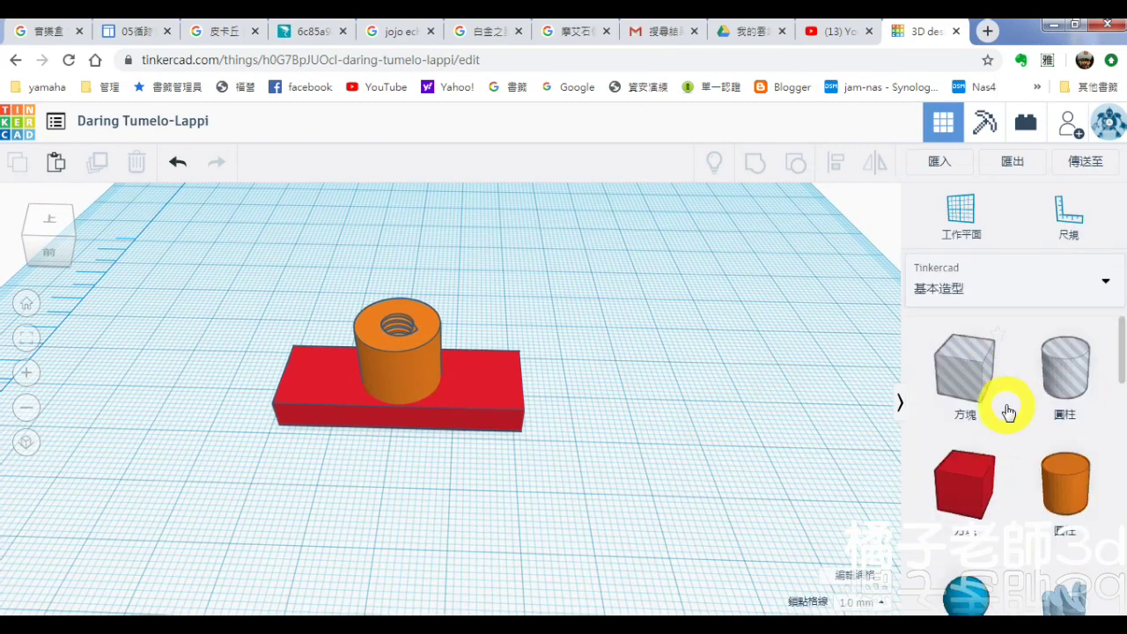
{"action": "scroll", "coordinate": [976, 440], "scroll_direction": "down", "scroll_amount": 5}
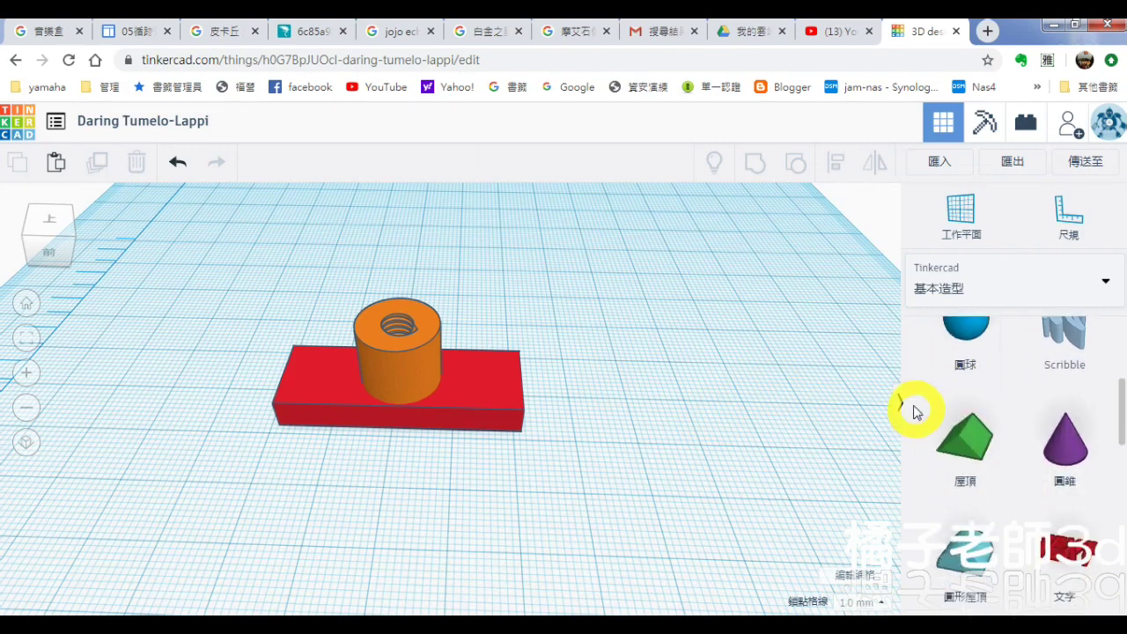
{"action": "scroll", "coordinate": [907, 405], "scroll_direction": "up", "scroll_amount": 5}
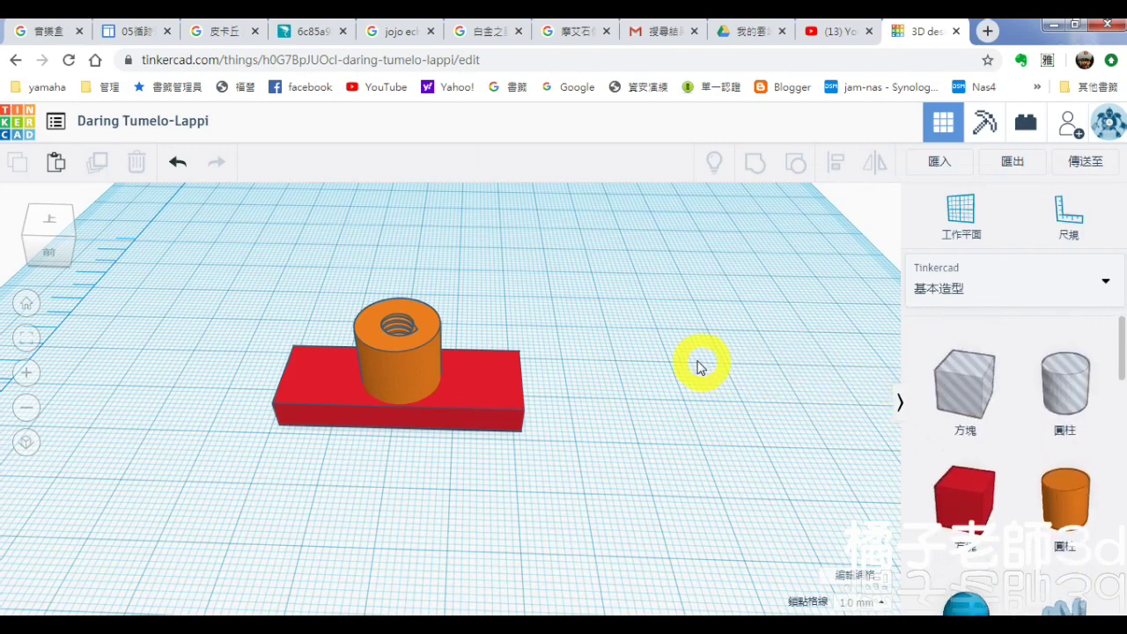
{"action": "scroll", "coordinate": [695, 361], "scroll_direction": "down", "scroll_amount": 2}
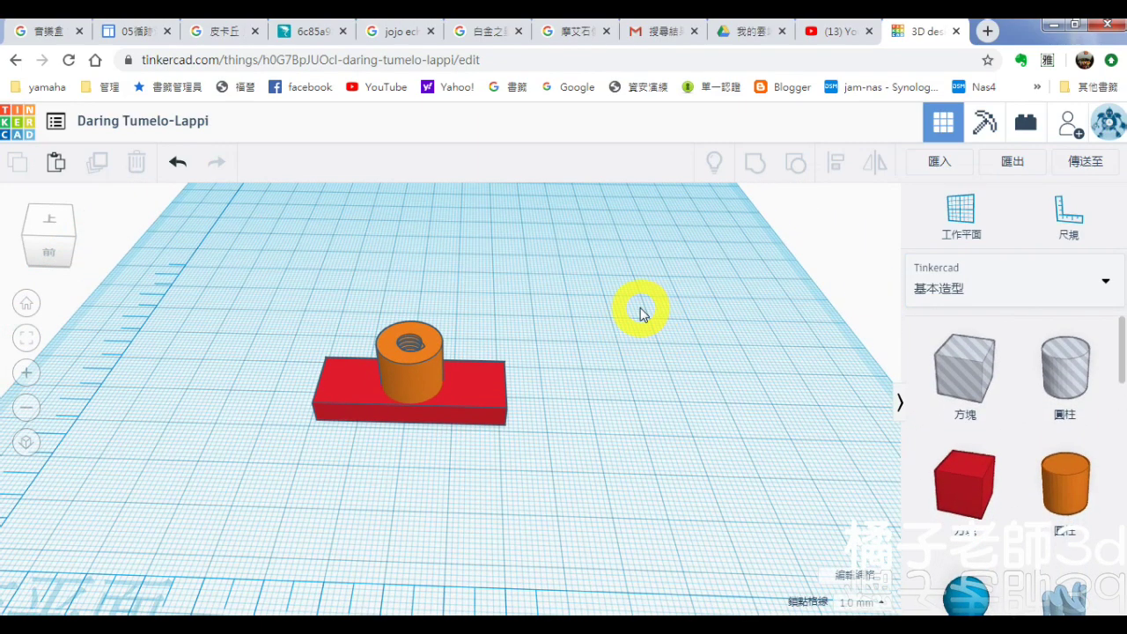
{"action": "scroll", "coordinate": [810, 387], "scroll_direction": "down", "scroll_amount": 2}
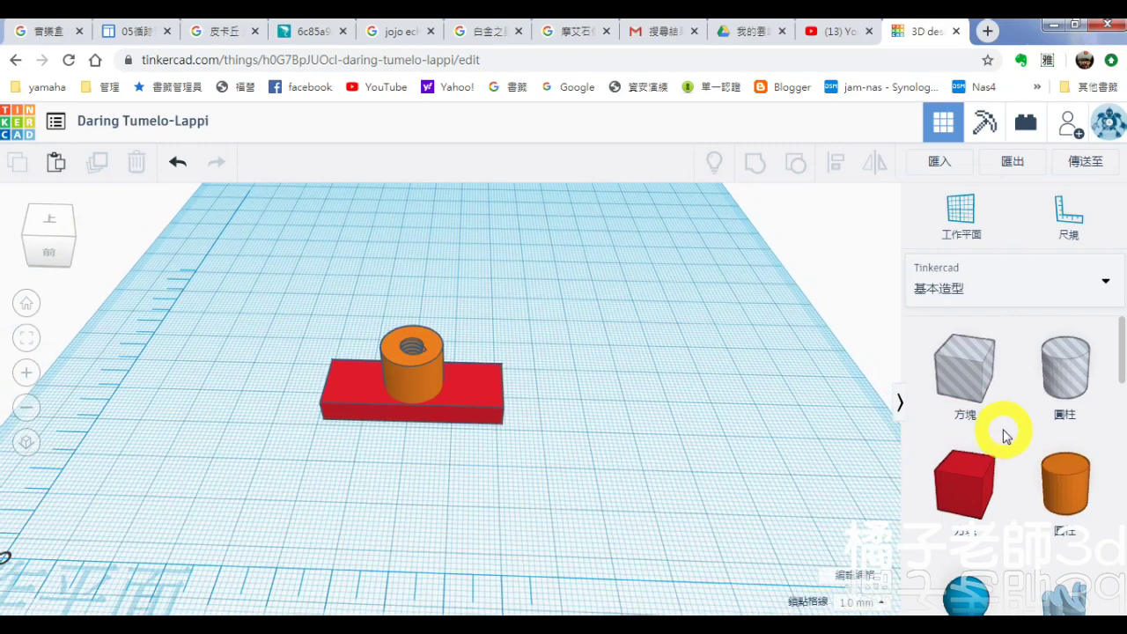
{"action": "scroll", "coordinate": [1021, 431], "scroll_direction": "down", "scroll_amount": 2}
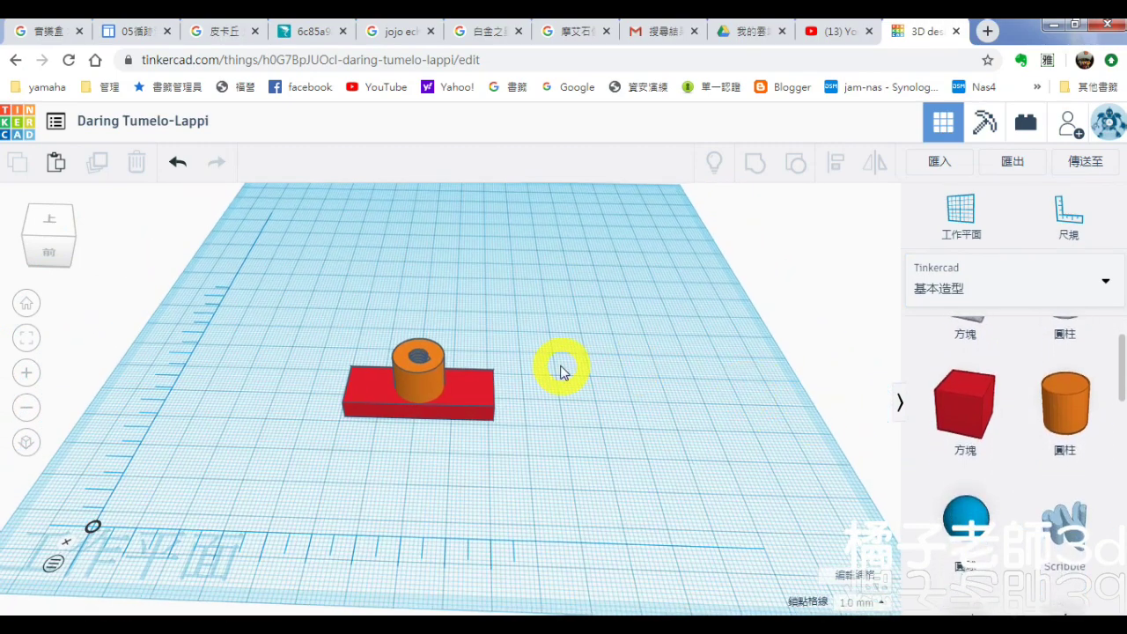
{"action": "scroll", "coordinate": [1010, 448], "scroll_direction": "down", "scroll_amount": 1}
{"action": "scroll", "coordinate": [1004, 440], "scroll_direction": "down", "scroll_amount": 4}
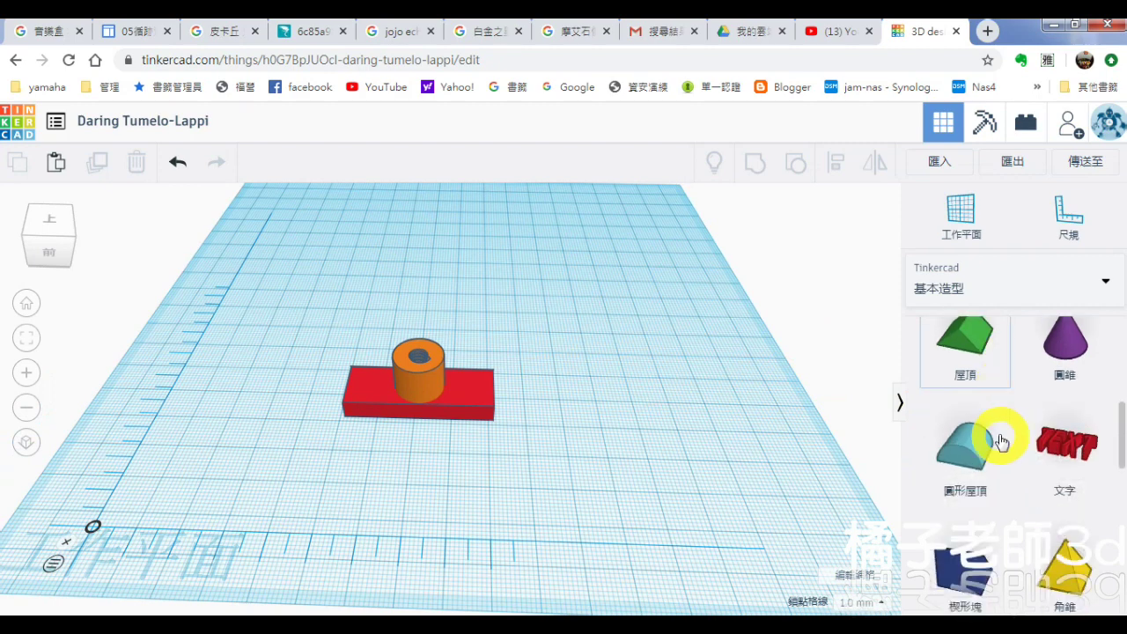
{"action": "scroll", "coordinate": [995, 438], "scroll_direction": "up", "scroll_amount": 1}
{"action": "scroll", "coordinate": [992, 440], "scroll_direction": "up", "scroll_amount": 2}
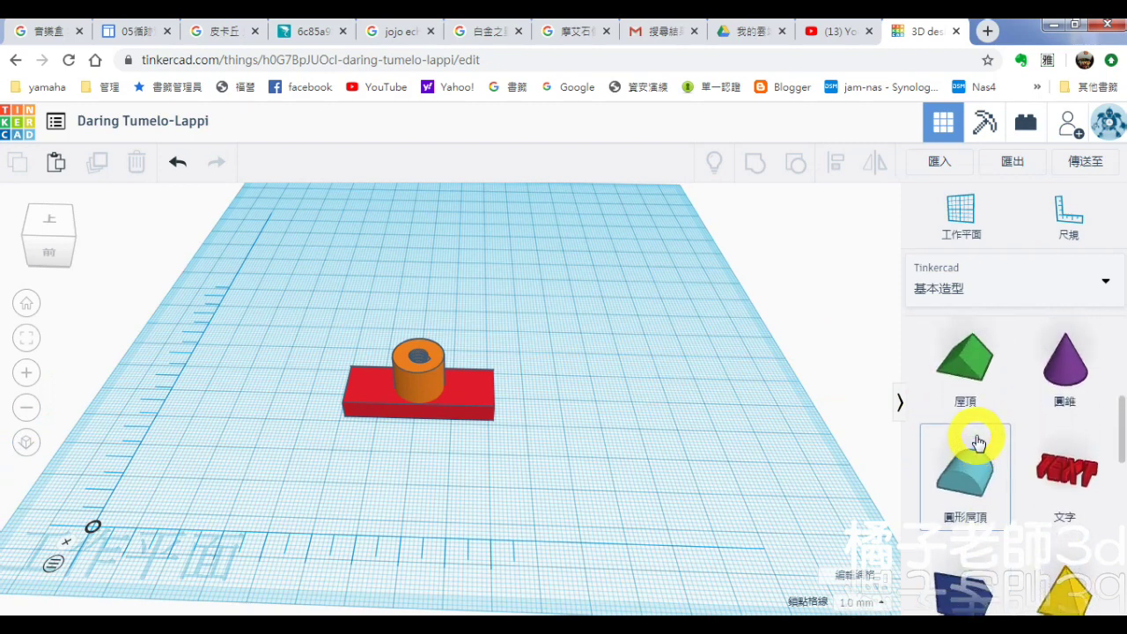
{"action": "left_click_drag", "start_coordinate": [968, 405], "coordinate": [616, 387]}
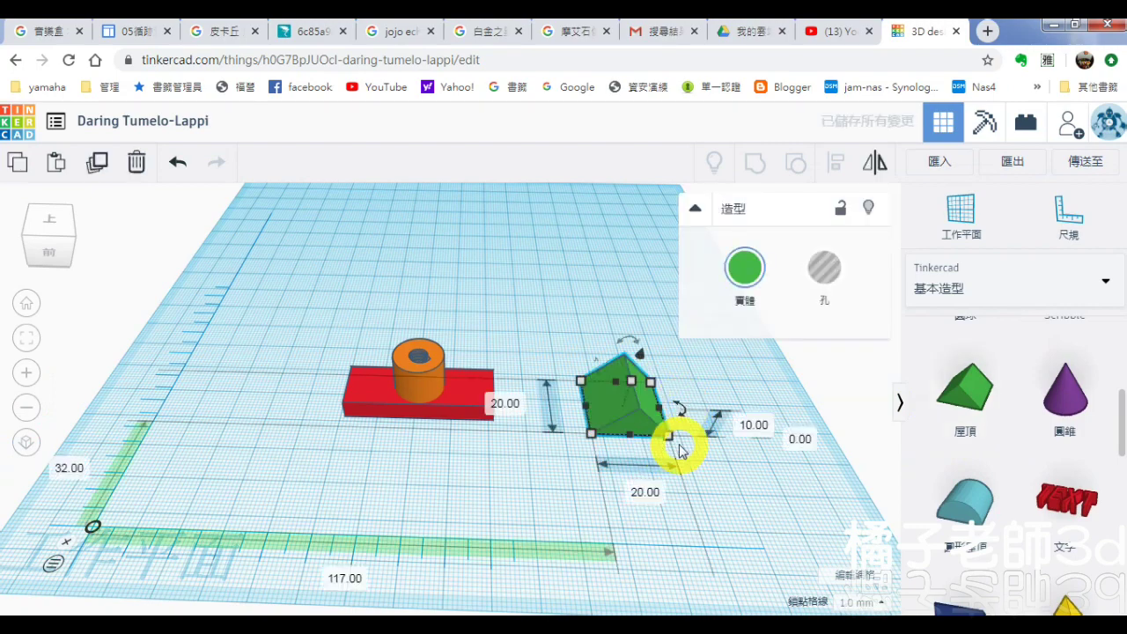
Set the green roof's depth to 4 mm and rotate it 135° counterclockwise as seen from the front
{"action": "right_click_drag", "start_coordinate": [754, 510], "coordinate": [622, 474]}
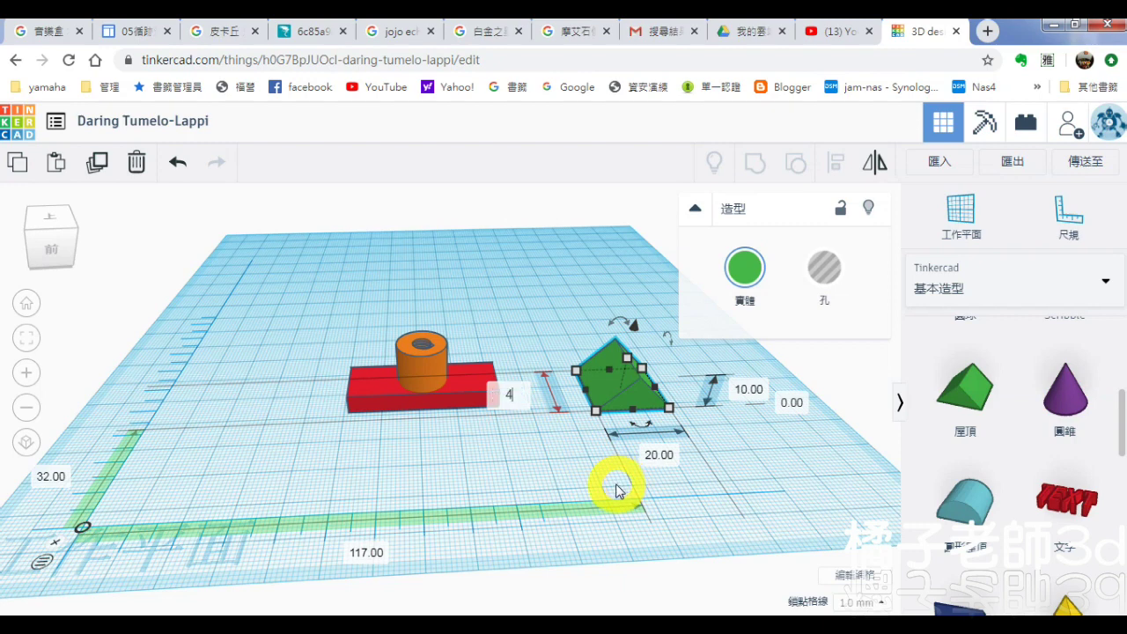
{"action": "key", "text": "Return"}
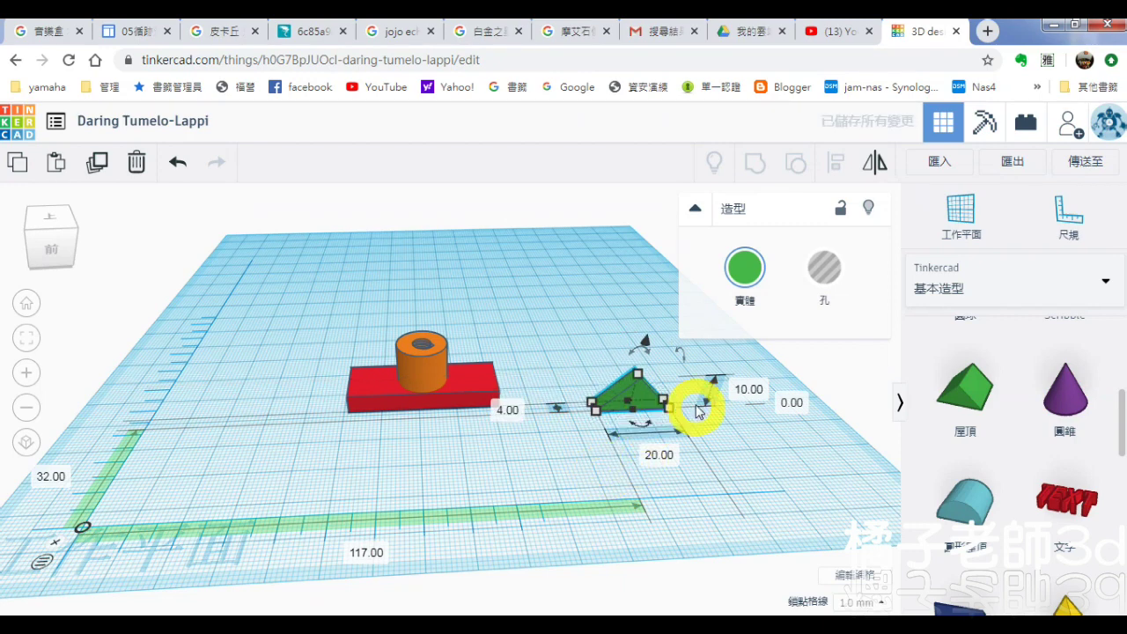
{"action": "left_click_drag", "start_coordinate": [647, 354], "coordinate": [596, 410]}
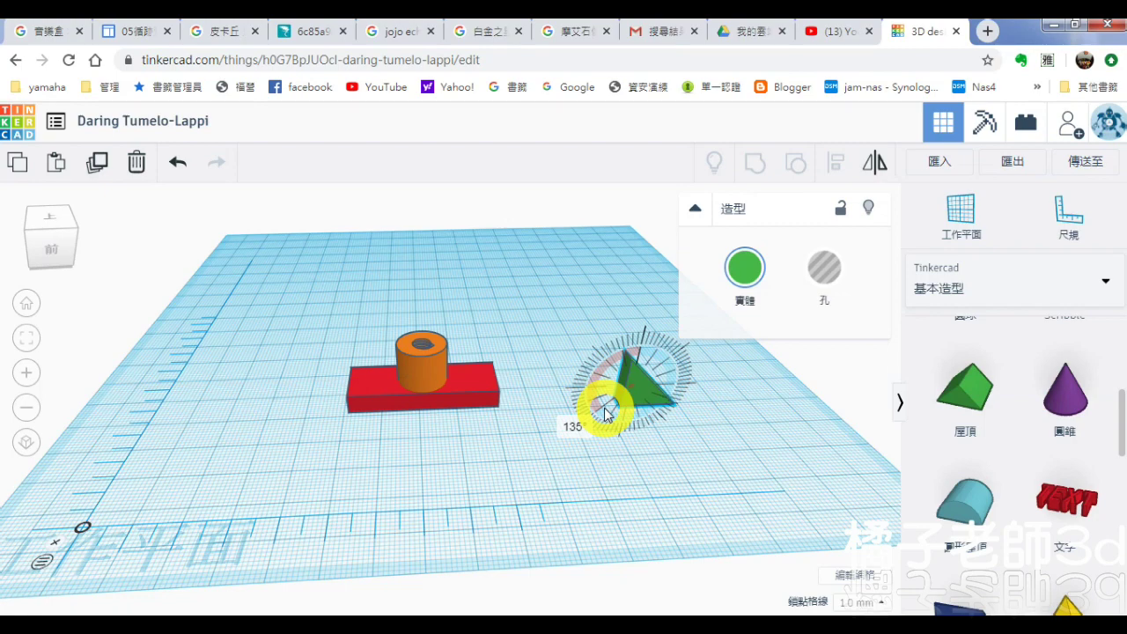
{"action": "left_click_drag", "start_coordinate": [605, 409], "coordinate": [606, 409]}
{"action": "right_click_drag", "start_coordinate": [697, 446], "coordinate": [667, 401]}
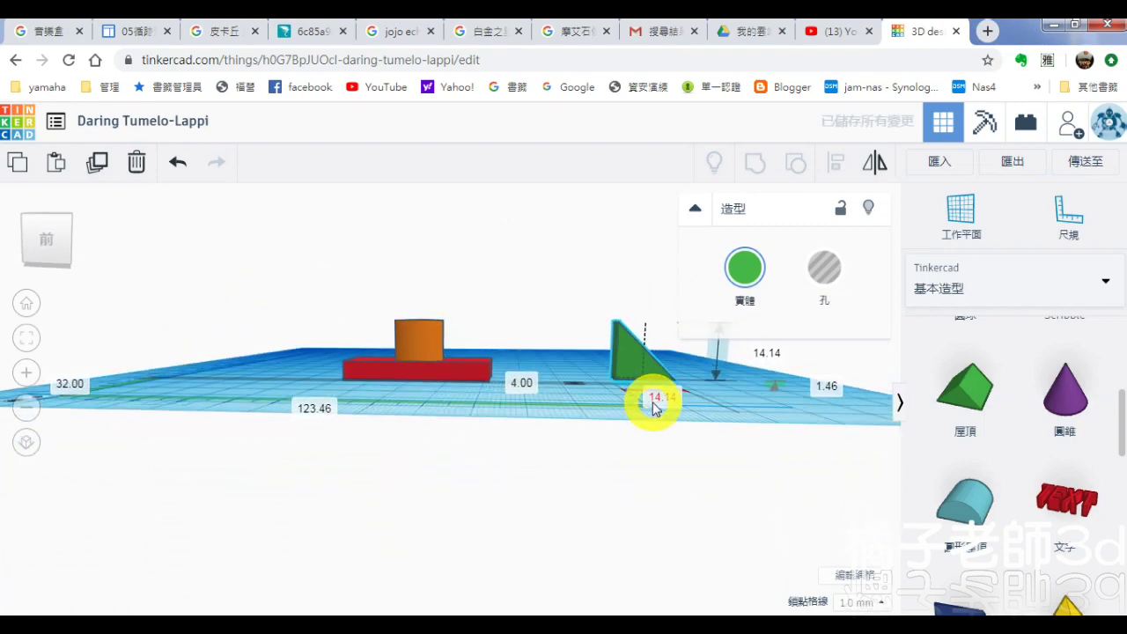
Move the green wedge up against the right end of the red bar
{"action": "left_click_drag", "start_coordinate": [538, 357], "coordinate": [487, 363]}
{"action": "right_click_drag", "start_coordinate": [546, 361], "coordinate": [577, 407]}
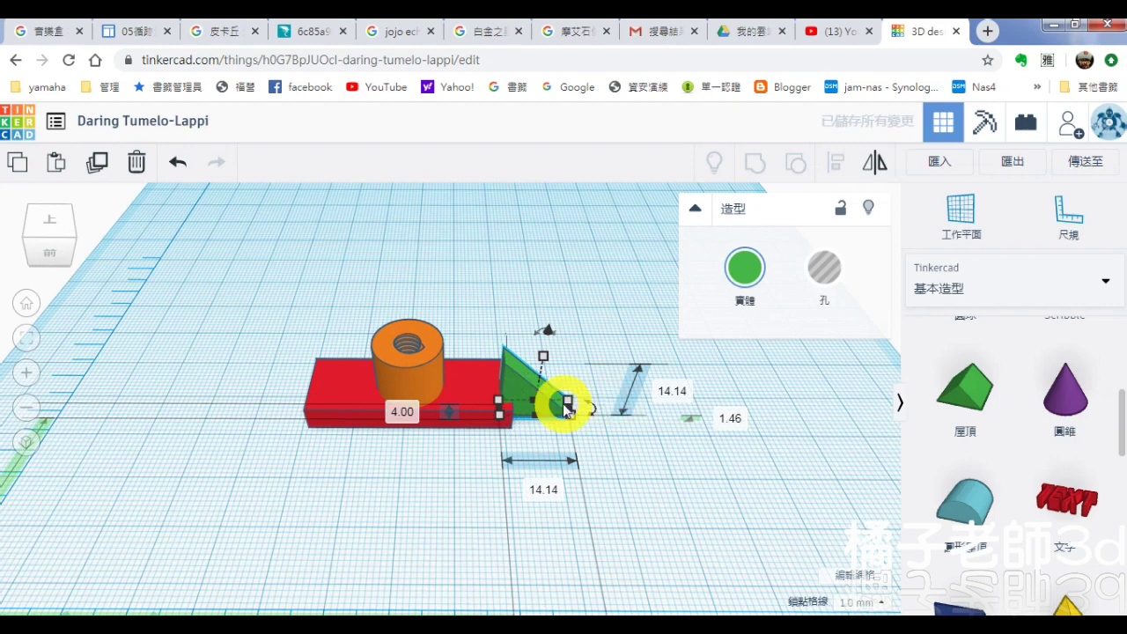
Set the green wedge's depth to 6 mm
{"action": "left_click", "coordinate": [403, 411]}
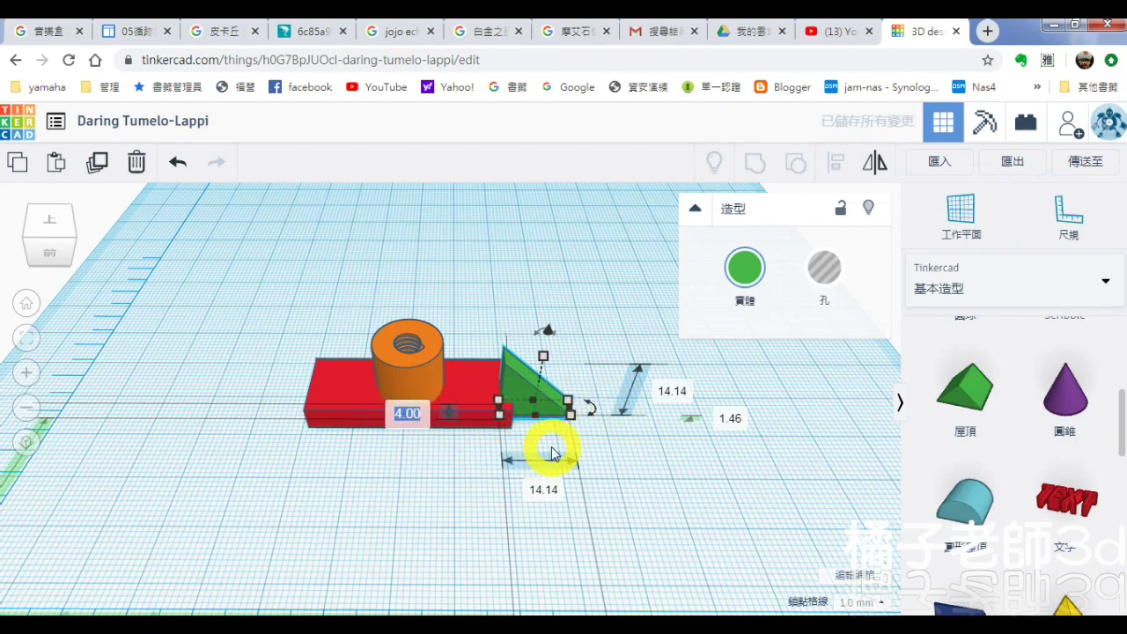
{"action": "type", "text": "6"}
{"action": "key", "text": "Return"}
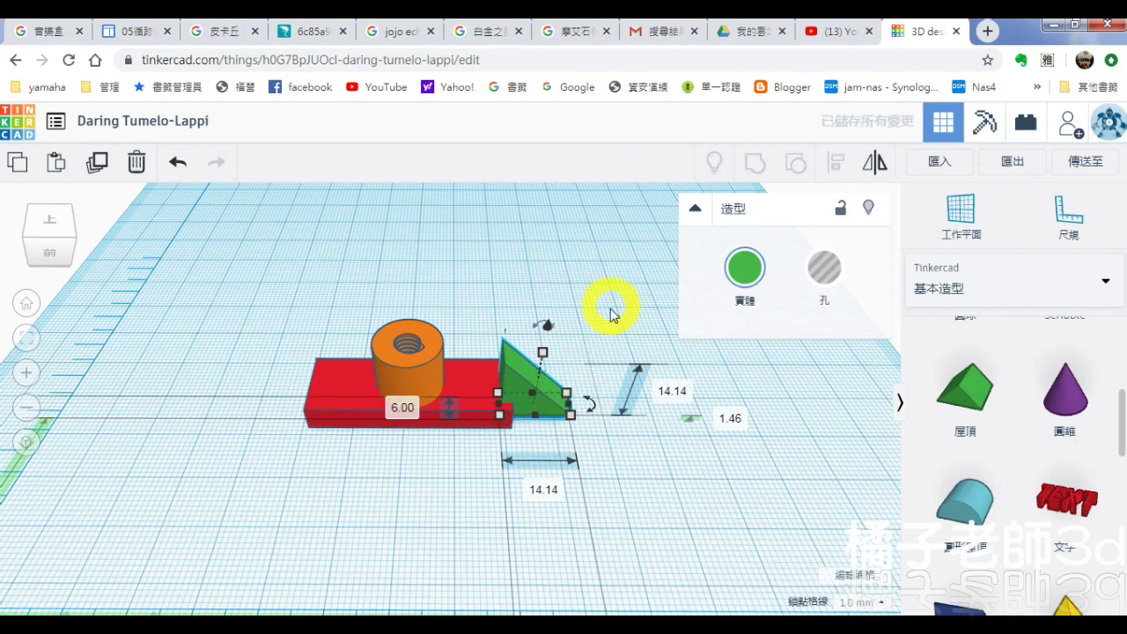
{"action": "left_click", "coordinate": [533, 384]}
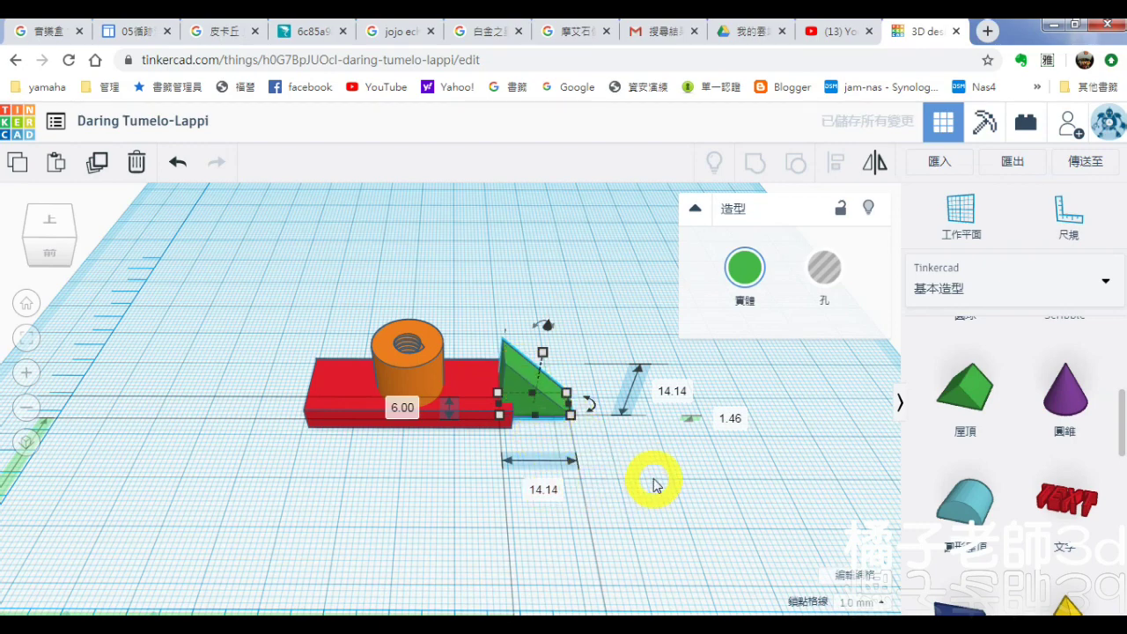
Set the green wedge's depth to 4 mm and both its width and height to 10 mm
{"action": "mouse_move", "coordinate": [608, 480]}
{"action": "right_mouse_down"}
{"action": "mouse_move", "coordinate": [611, 511]}
{"action": "mouse_move", "coordinate": [628, 478]}
{"action": "right_mouse_up"}
{"action": "left_click", "coordinate": [405, 421]}
{"action": "type", "text": "4"}
{"action": "key", "text": "Return"}
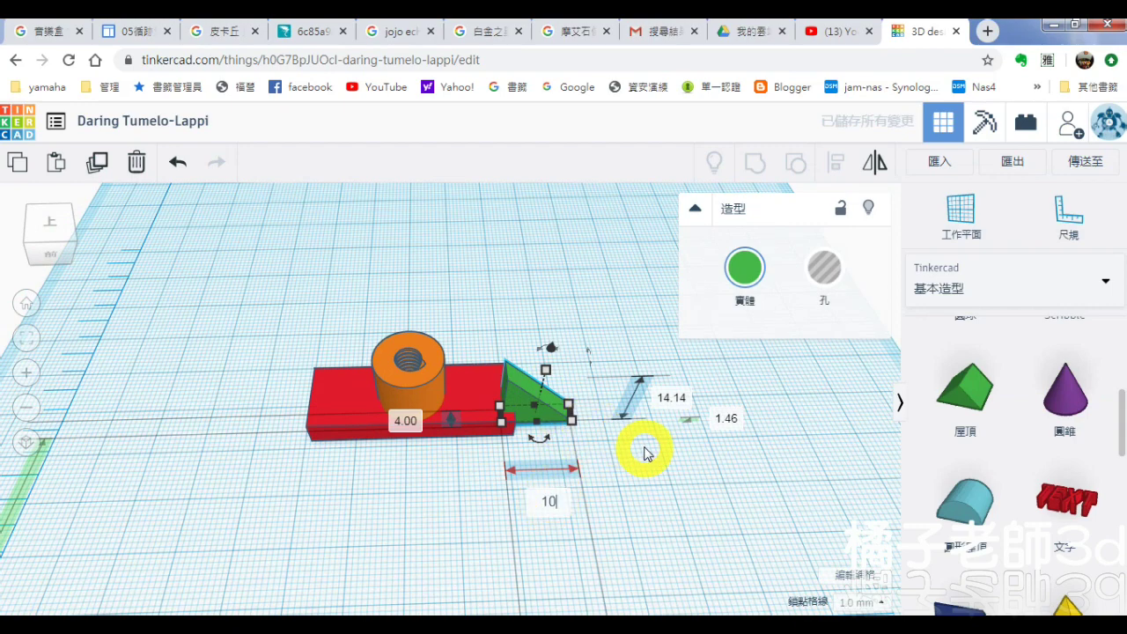
{"action": "type", "text": "10"}
{"action": "left_click", "coordinate": [671, 396]}
{"action": "type", "text": "10"}
{"action": "key", "text": "Return"}
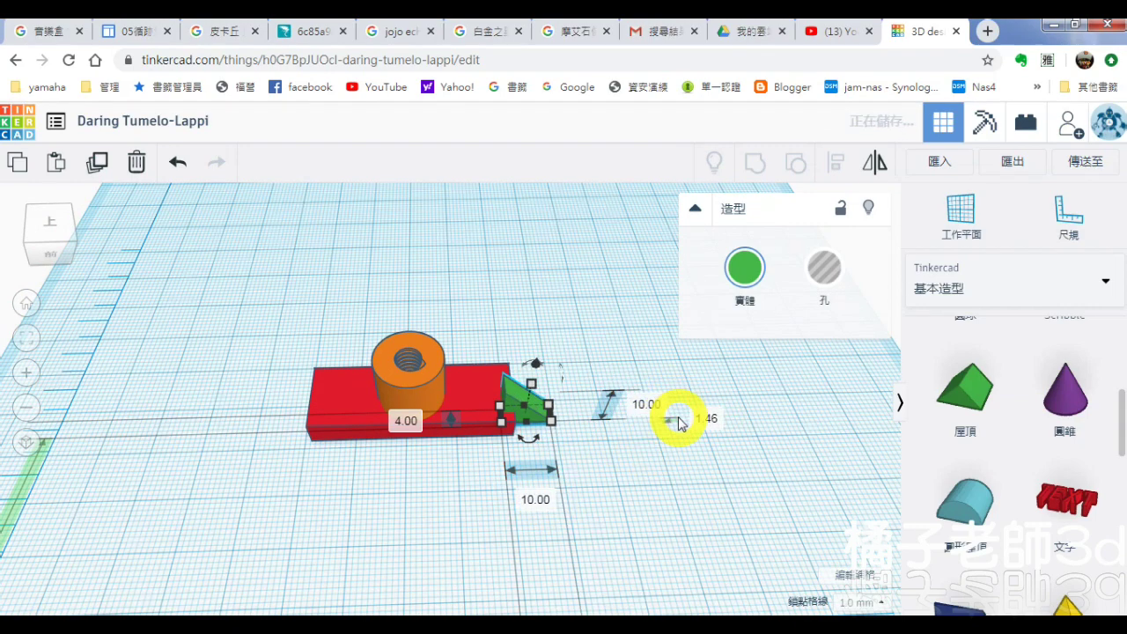
Duplicate the green wedge and place a copy facing the opposite way on the red bar, left of the cylinder
{"action": "left_click", "coordinate": [523, 414]}
{"action": "right_click_drag", "start_coordinate": [568, 383], "coordinate": [535, 387]}
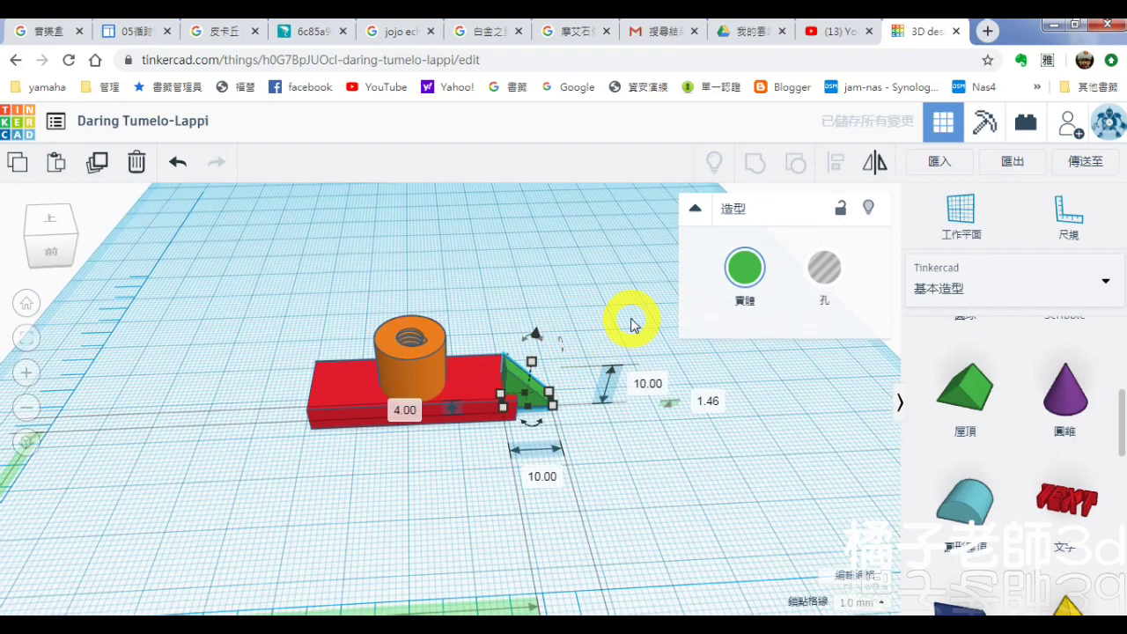
{"action": "key", "text": "ctrl+d"}
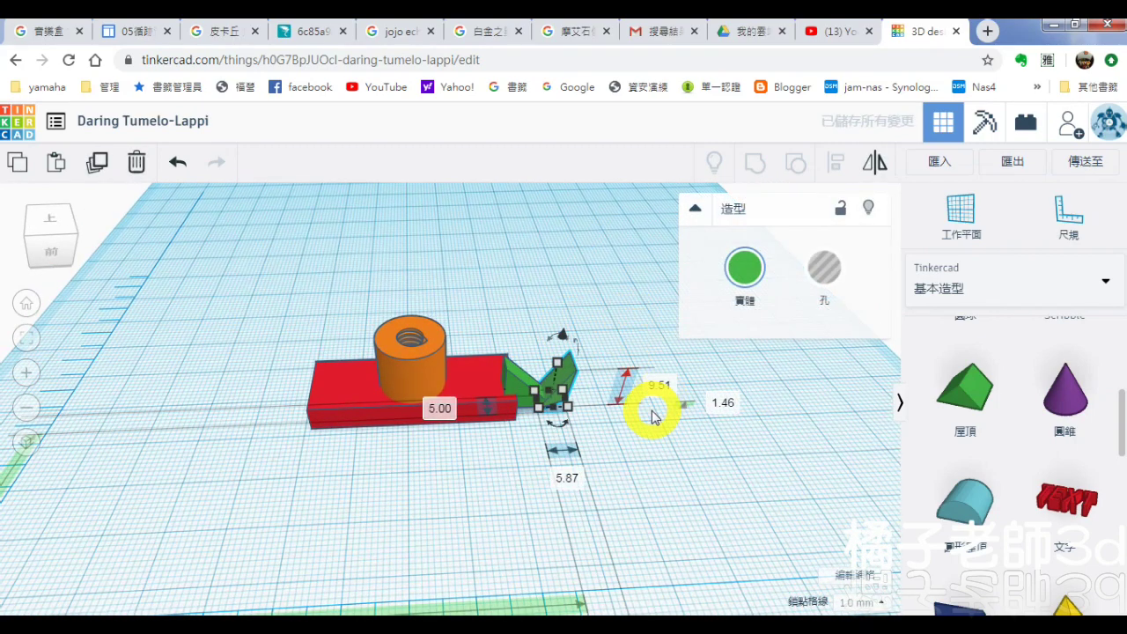
{"action": "left_click_drag", "start_coordinate": [568, 380], "coordinate": [331, 393]}
Align the red bar, the threaded cylinder and the green wedges to their common centre in depth
{"action": "left_click_drag", "start_coordinate": [273, 294], "coordinate": [601, 443]}
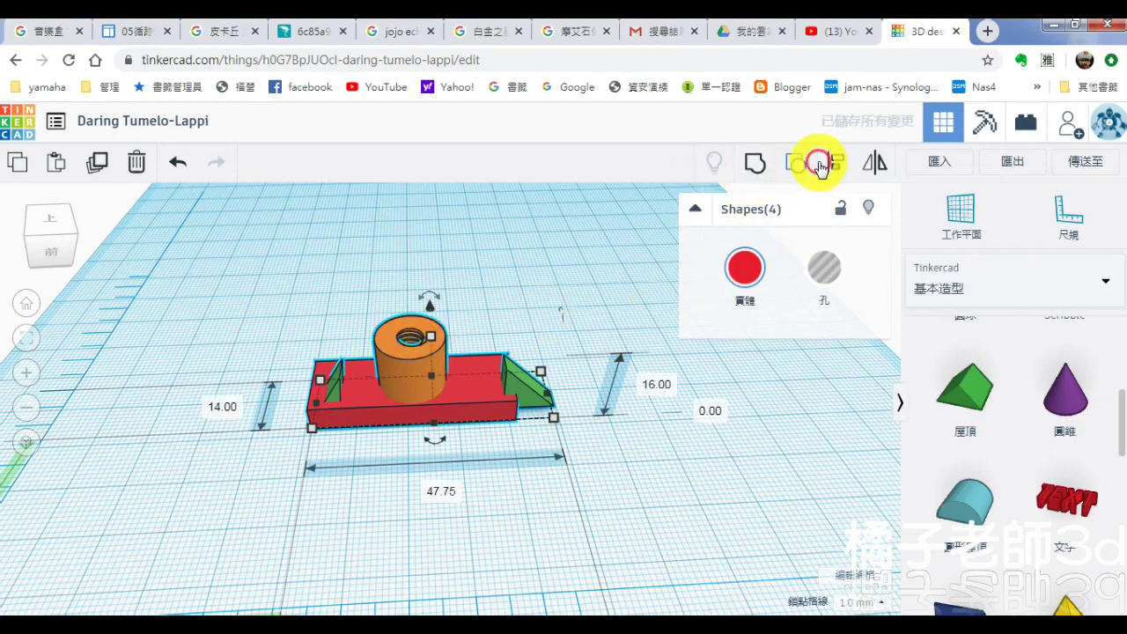
{"action": "left_click", "coordinate": [819, 164]}
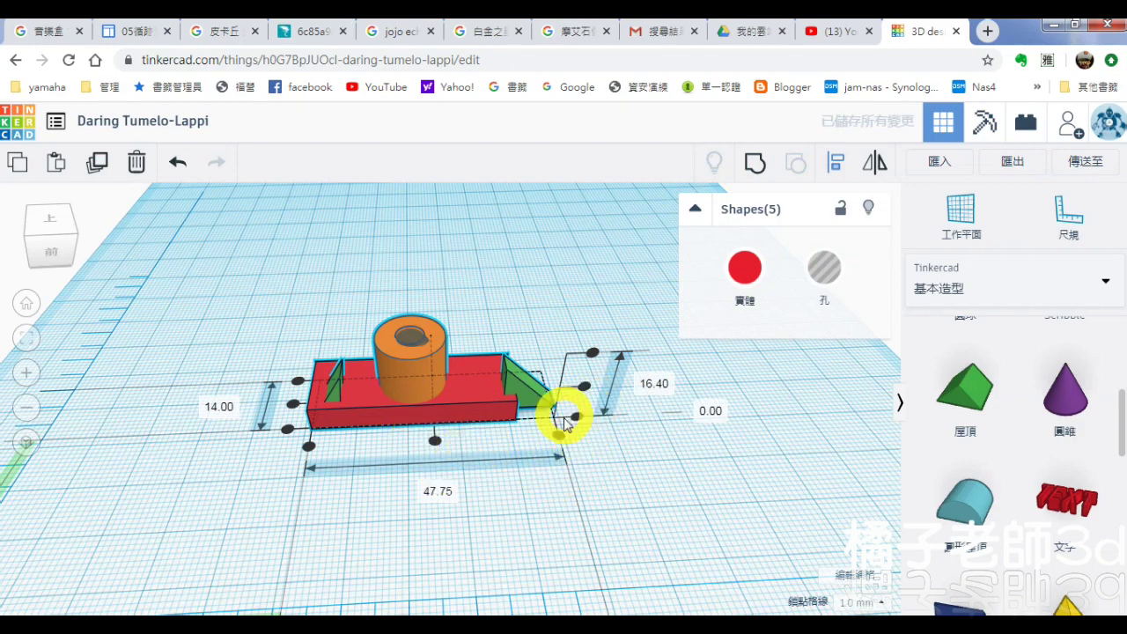
{"action": "left_click", "coordinate": [293, 403]}
{"action": "left_click", "coordinate": [592, 453]}
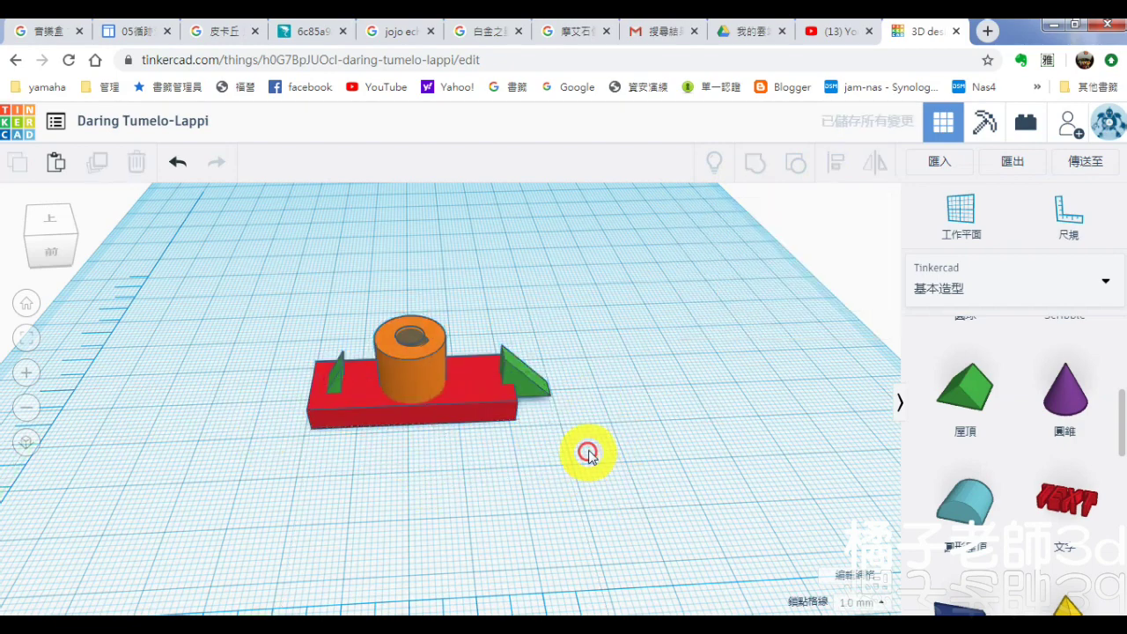
Move the right-hand green wedge along the red bar until it meets the cylinder's right side
{"action": "left_click", "coordinate": [569, 426]}
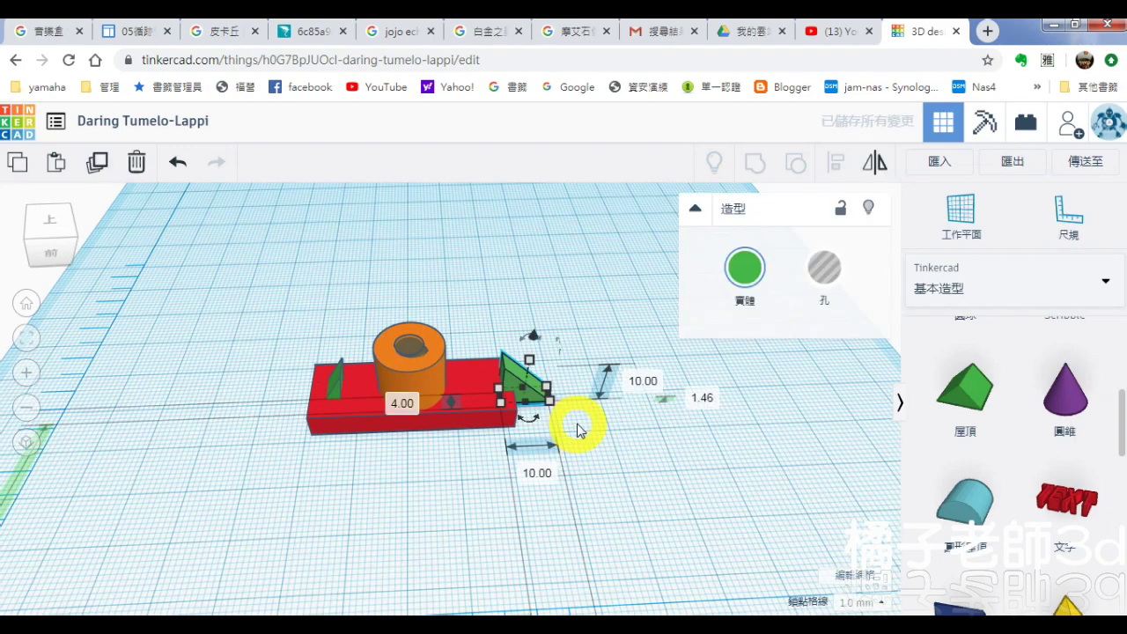
{"action": "scroll", "coordinate": [574, 458], "scroll_direction": "down", "scroll_amount": 3}
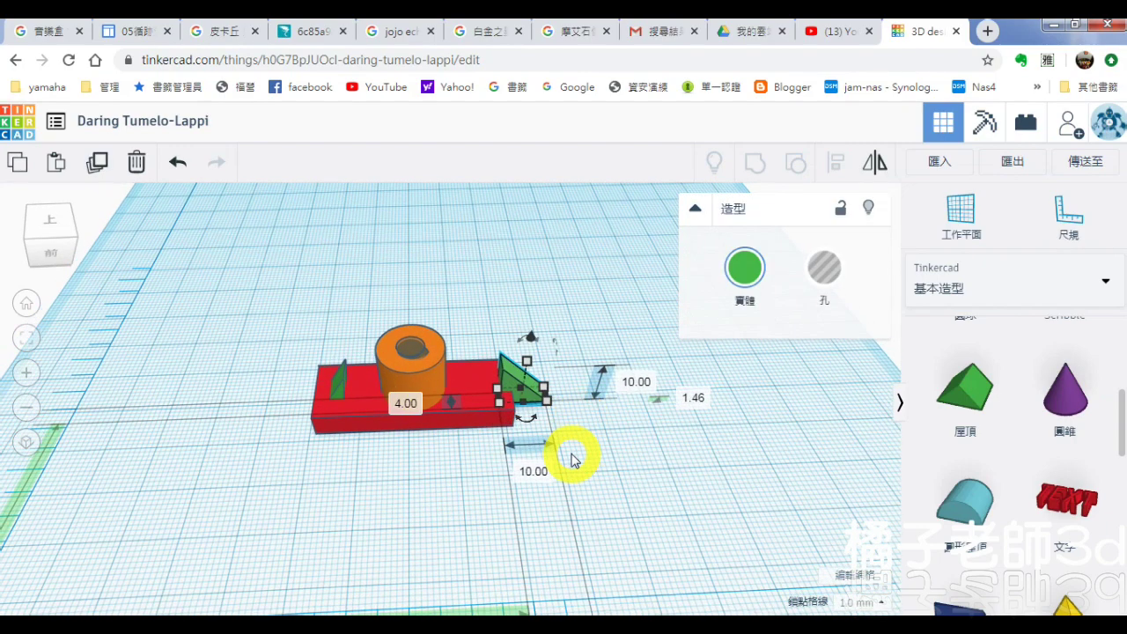
{"action": "middle_click_drag", "start_coordinate": [500, 482], "coordinate": [495, 419]}
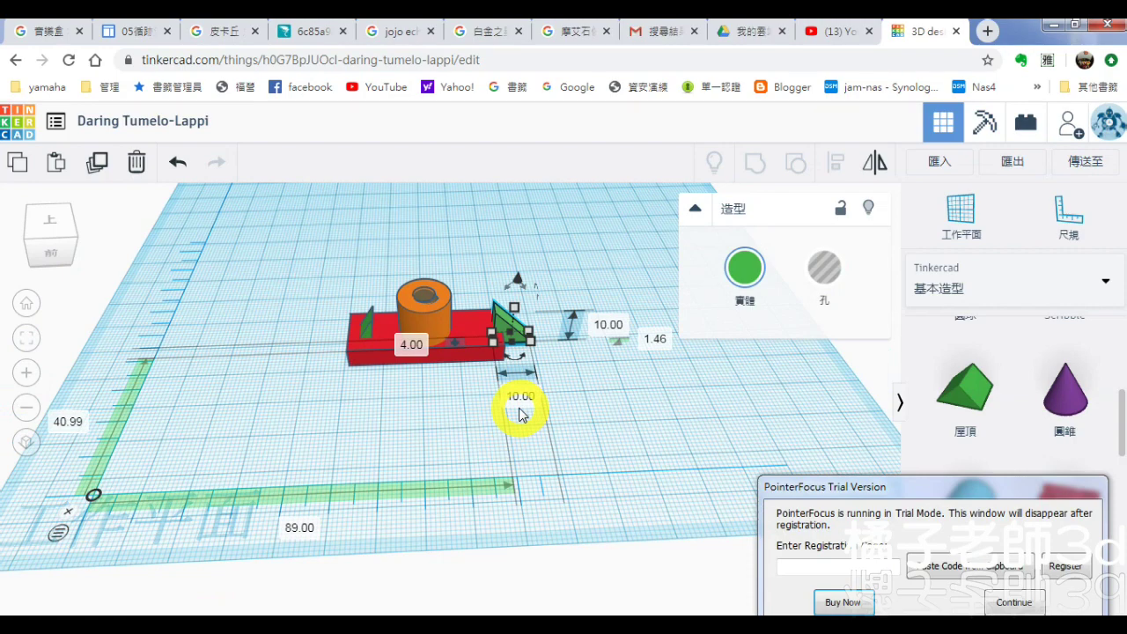
{"action": "right_click_drag", "start_coordinate": [520, 408], "coordinate": [515, 431]}
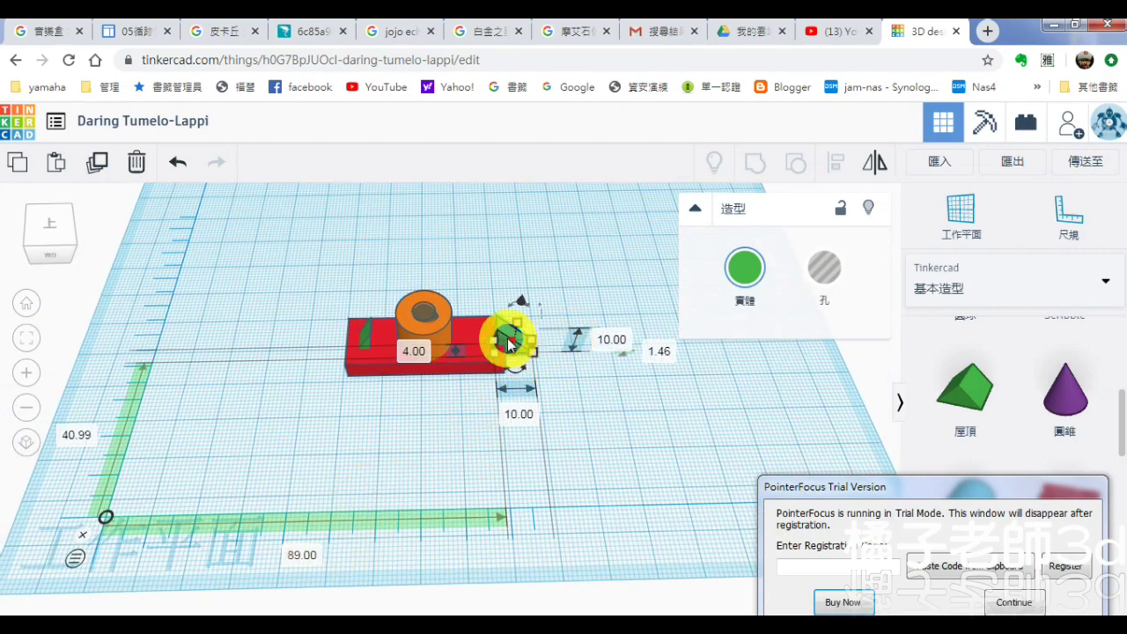
{"action": "scroll", "coordinate": [508, 340], "scroll_direction": "up", "scroll_amount": 6}
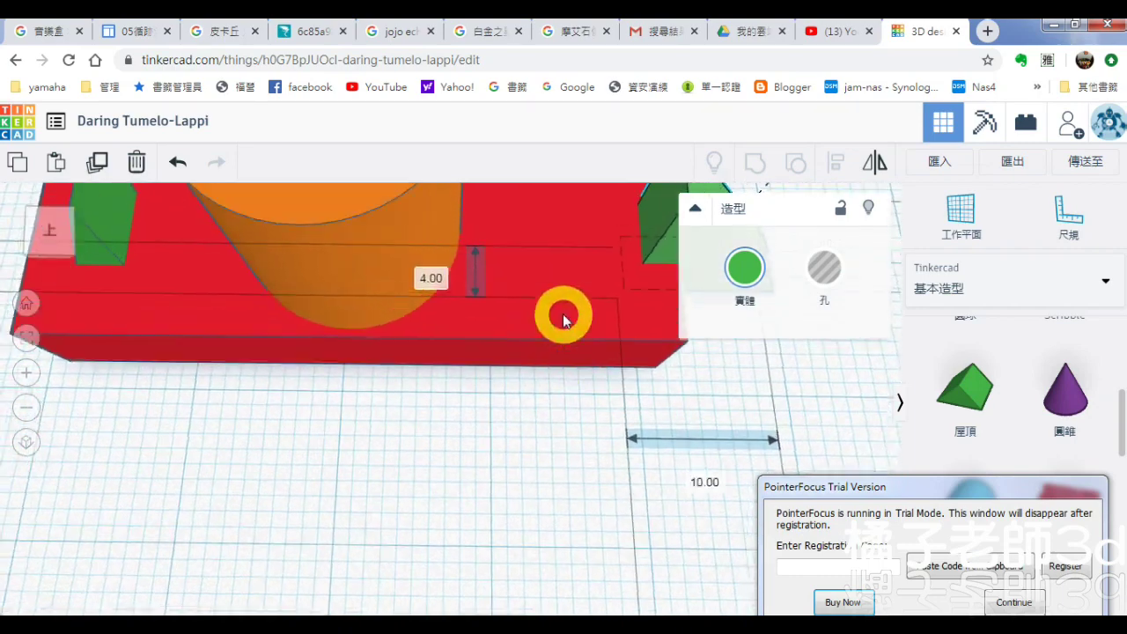
{"action": "right_click_drag", "start_coordinate": [563, 320], "coordinate": [642, 337]}
{"action": "left_click_drag", "start_coordinate": [641, 337], "coordinate": [454, 307]}
{"action": "right_click_drag", "start_coordinate": [516, 329], "coordinate": [586, 425]}
{"action": "right_click_drag", "start_coordinate": [502, 420], "coordinate": [279, 325]}
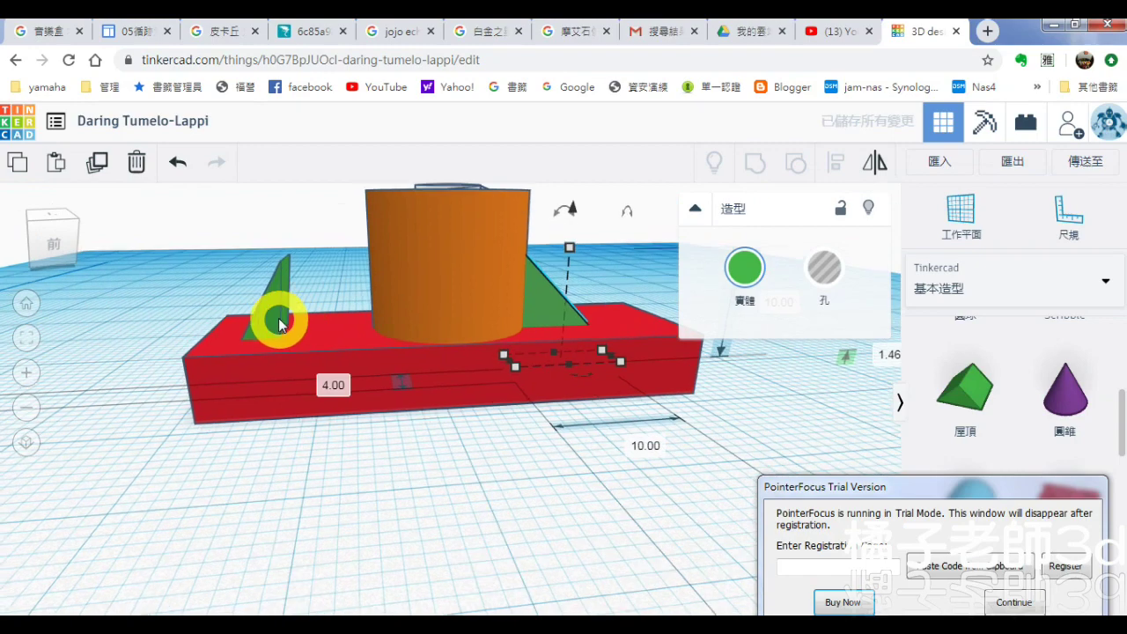
Delete the wrongly angled green wedge on the left end of the red bar
{"action": "left_click", "coordinate": [279, 324]}
{"action": "left_click_drag", "start_coordinate": [277, 321], "coordinate": [272, 251]}
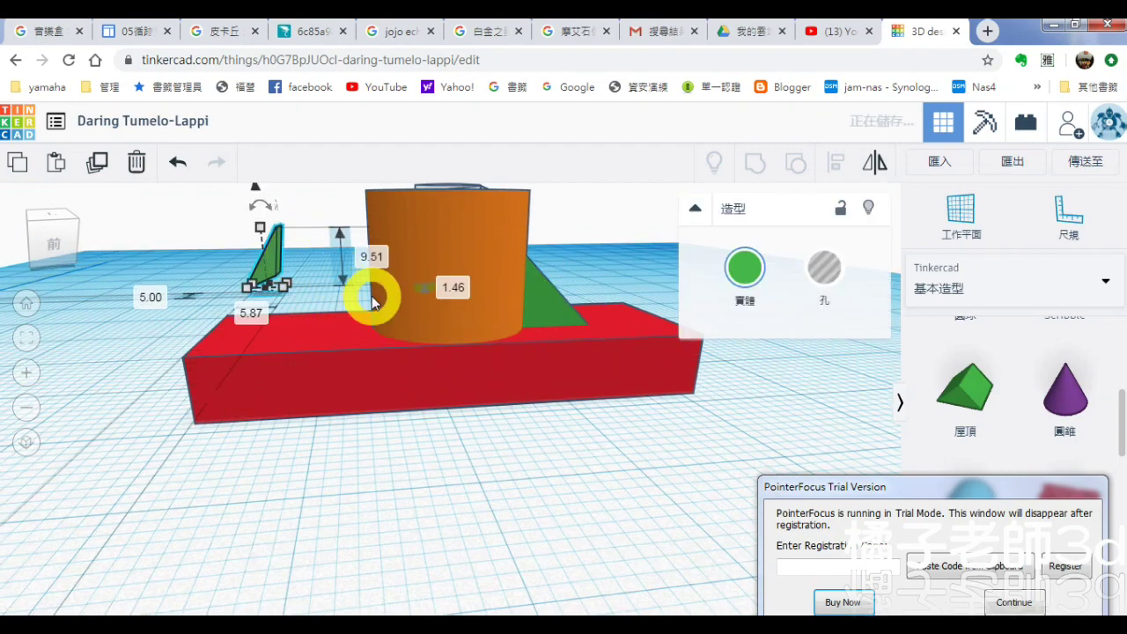
{"action": "key", "text": "Delete"}
Place a duplicate of the right-hand green wedge on the bar left of the cylinder and rotate it 180° about the vertical axis
{"action": "left_click", "coordinate": [569, 313]}
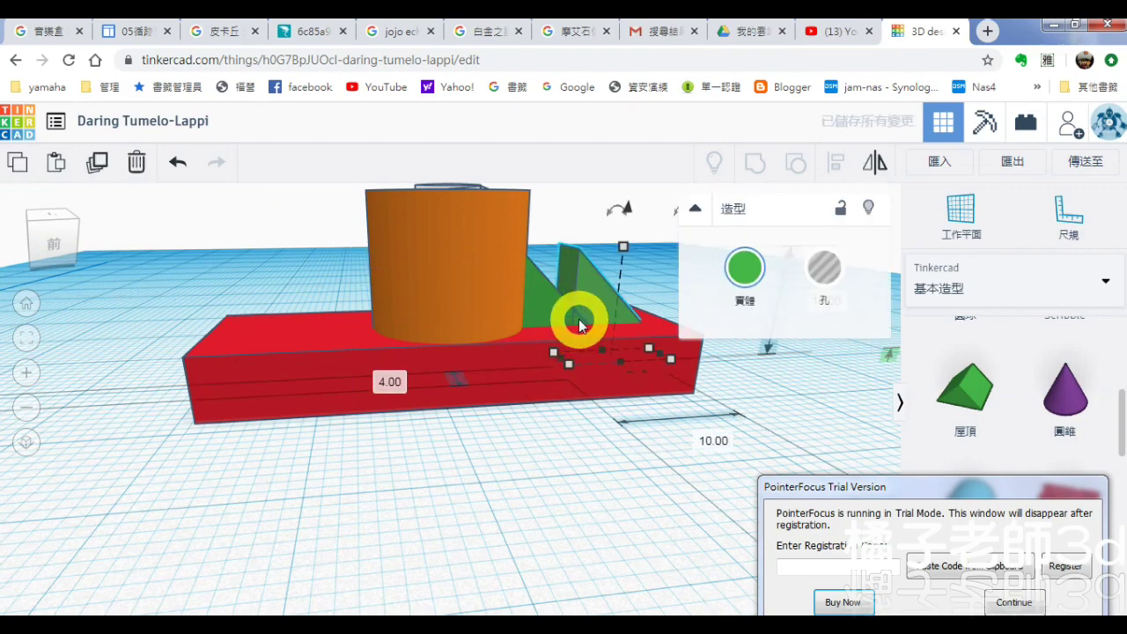
{"action": "left_click", "coordinate": [271, 309]}
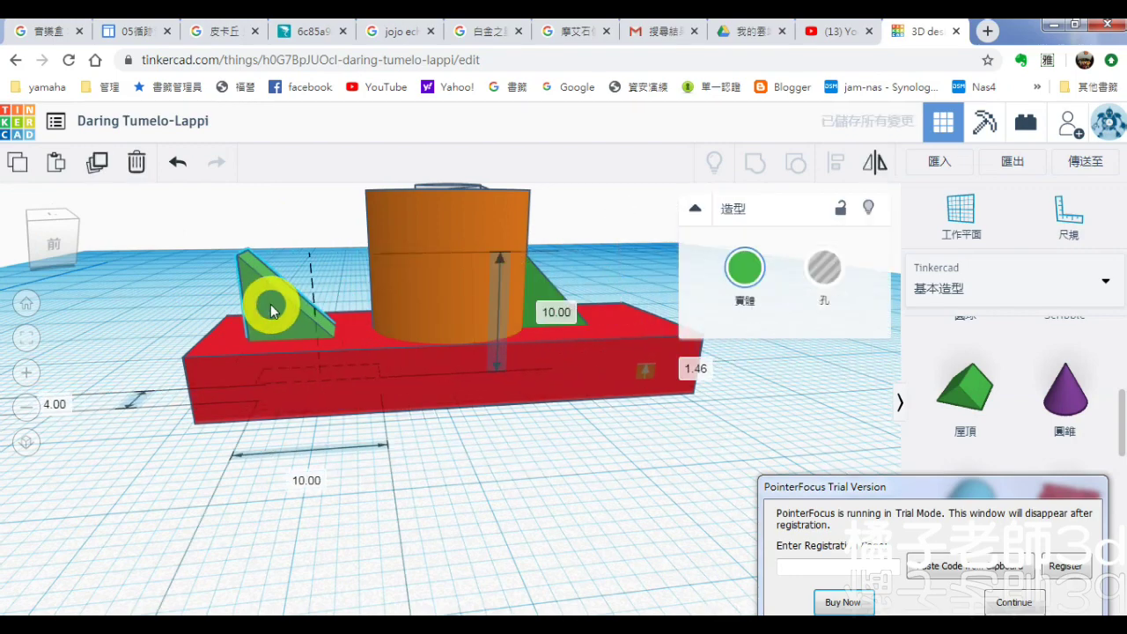
{"action": "right_click_drag", "start_coordinate": [355, 387], "coordinate": [359, 449]}
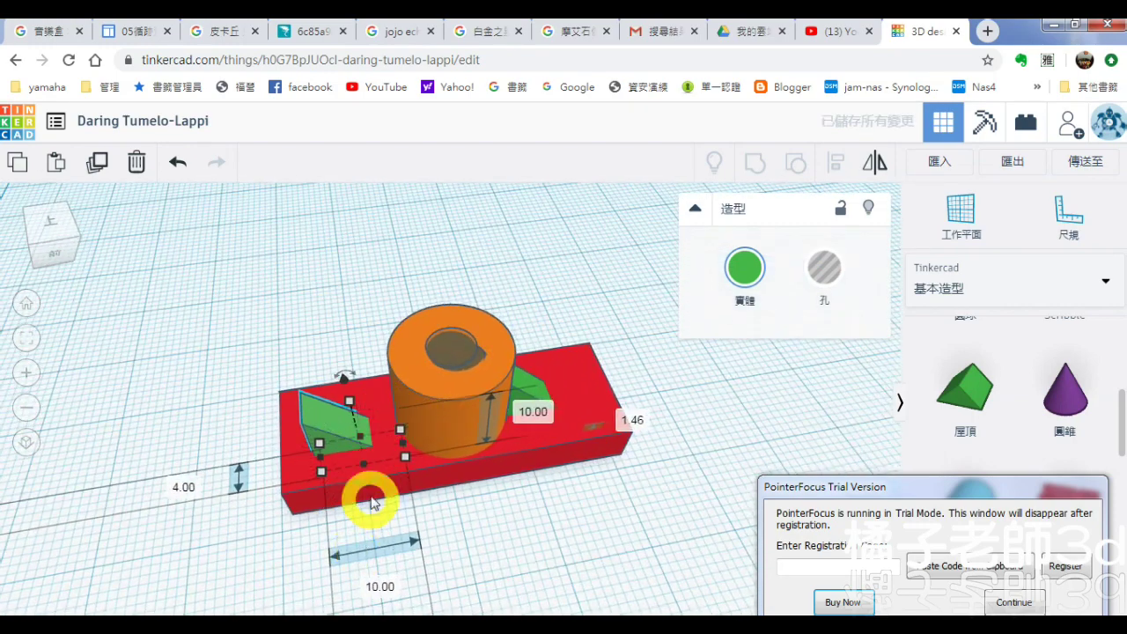
{"action": "left_click_drag", "start_coordinate": [374, 488], "coordinate": [327, 447]}
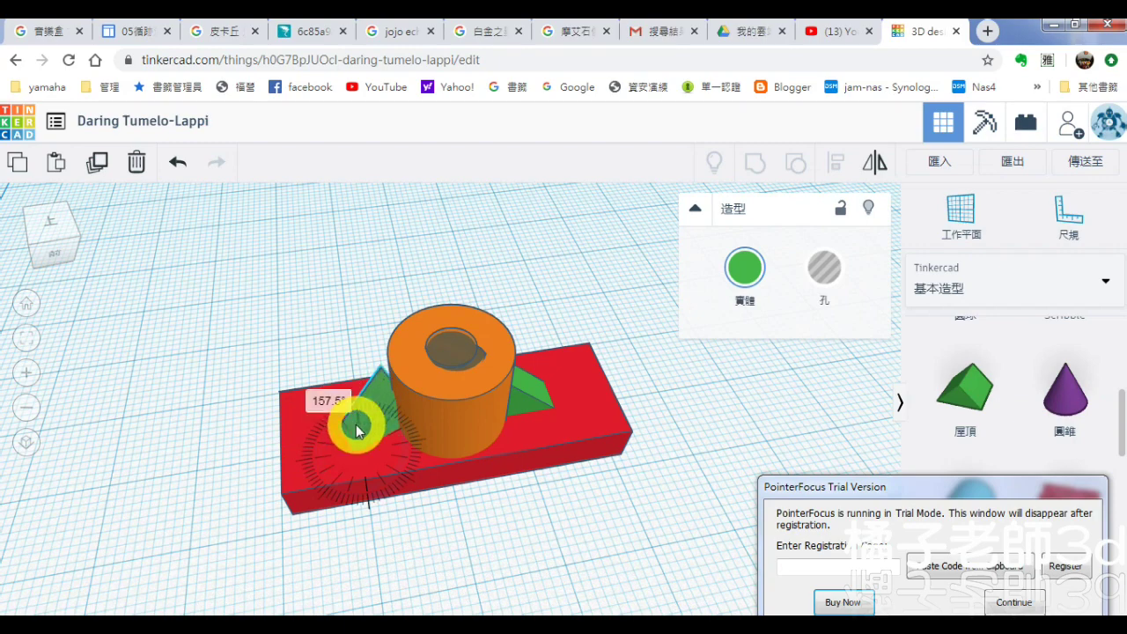
{"action": "left_click_drag", "start_coordinate": [371, 430], "coordinate": [370, 431]}
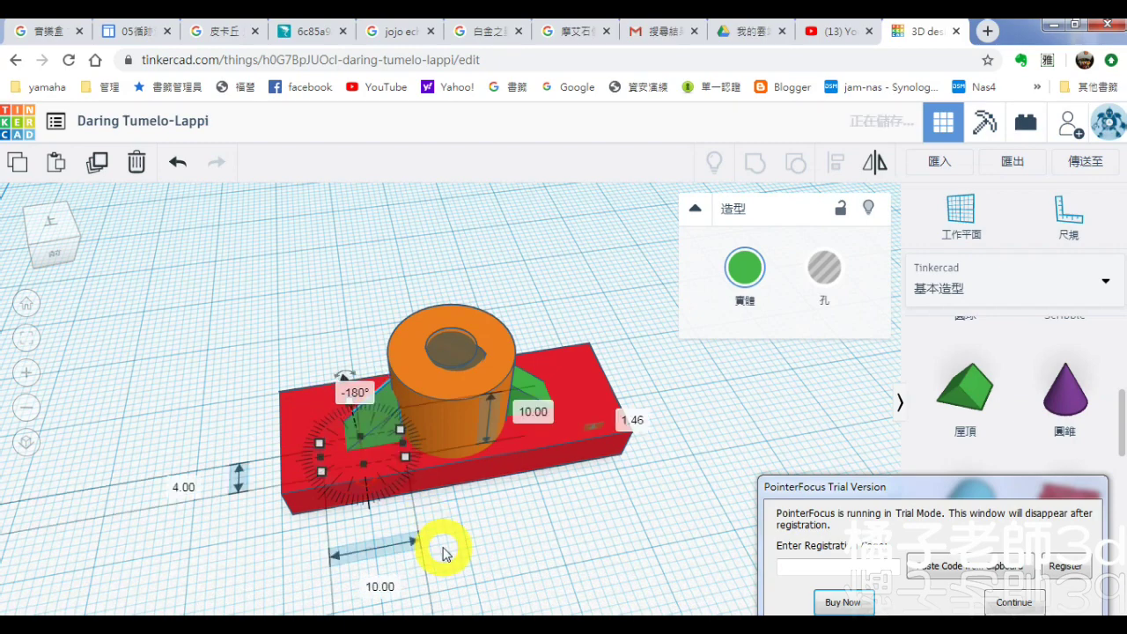
{"action": "right_click_drag", "start_coordinate": [478, 536], "coordinate": [415, 503]}
{"action": "left_click", "coordinate": [415, 527]}
{"action": "right_click_drag", "start_coordinate": [417, 439], "coordinate": [408, 433]}
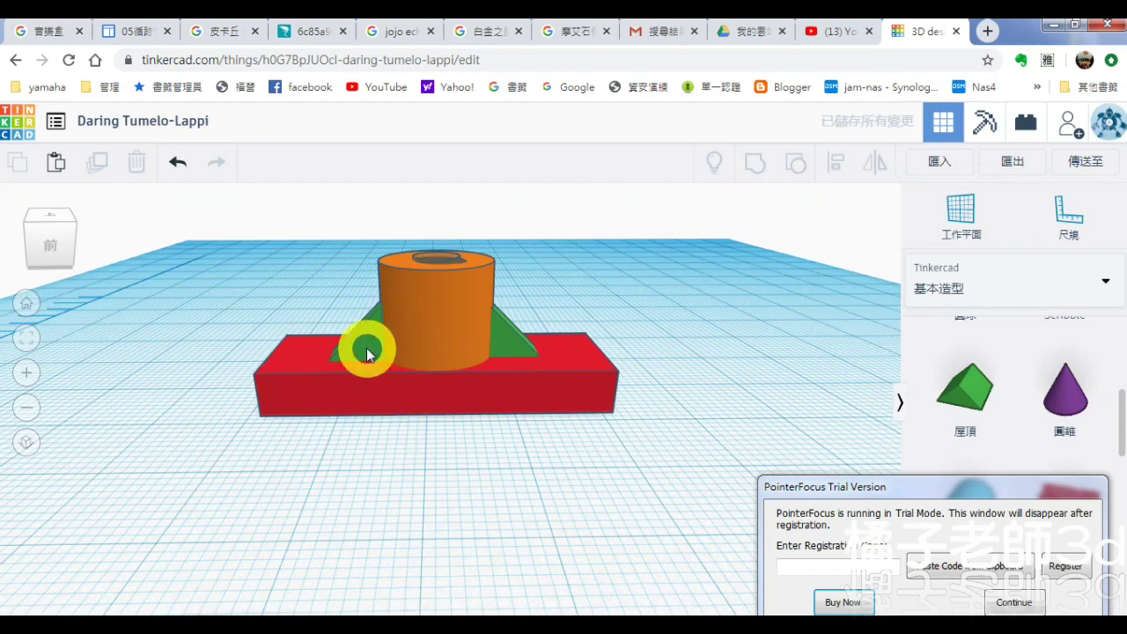
Shift the left-hand green wedge towards the cylinder so that it meets the cylinder's left side
{"action": "left_click", "coordinate": [388, 387]}
{"action": "right_click_drag", "start_coordinate": [385, 385], "coordinate": [376, 487]}
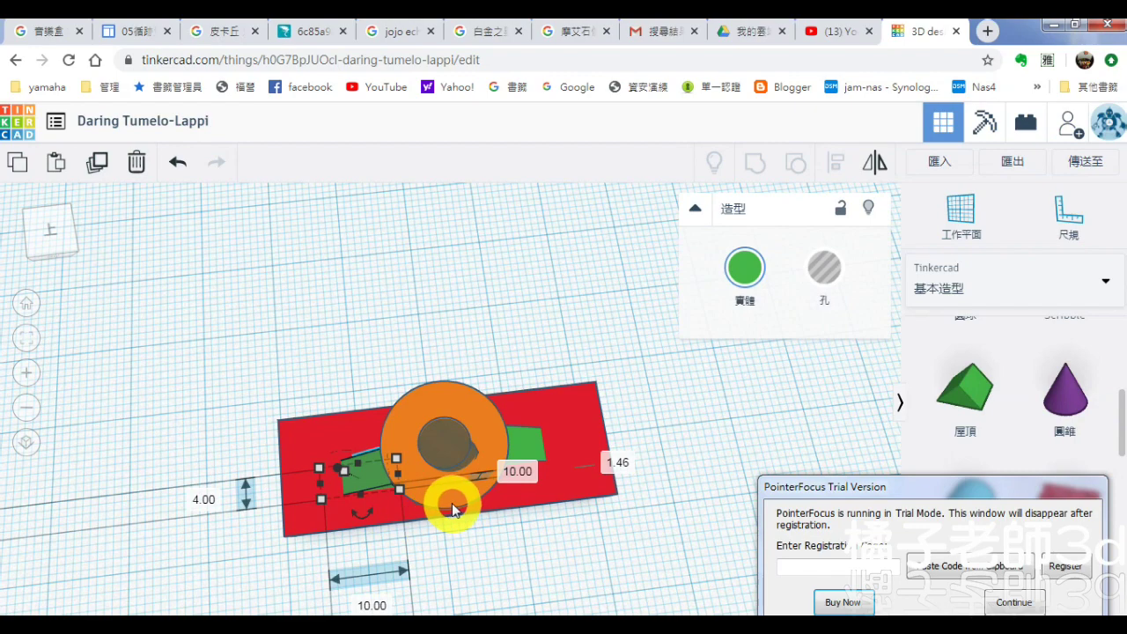
{"action": "scroll", "coordinate": [452, 503], "scroll_direction": "down", "scroll_amount": 5}
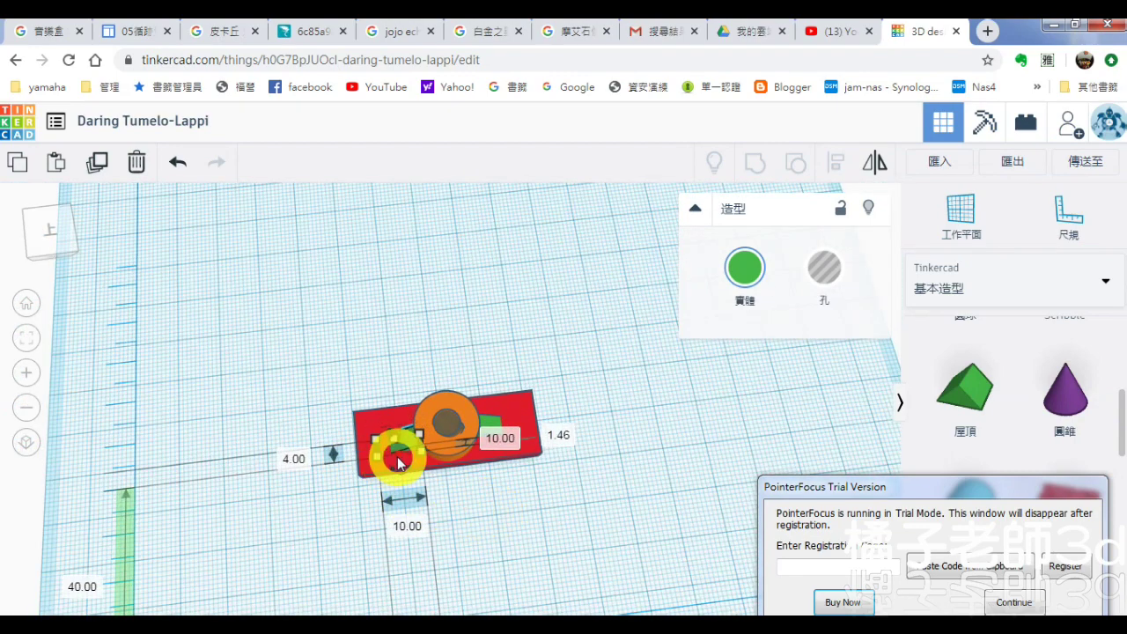
{"action": "scroll", "coordinate": [398, 464], "scroll_direction": "up", "scroll_amount": 5}
{"action": "right_click_drag", "start_coordinate": [371, 528], "coordinate": [340, 513]}
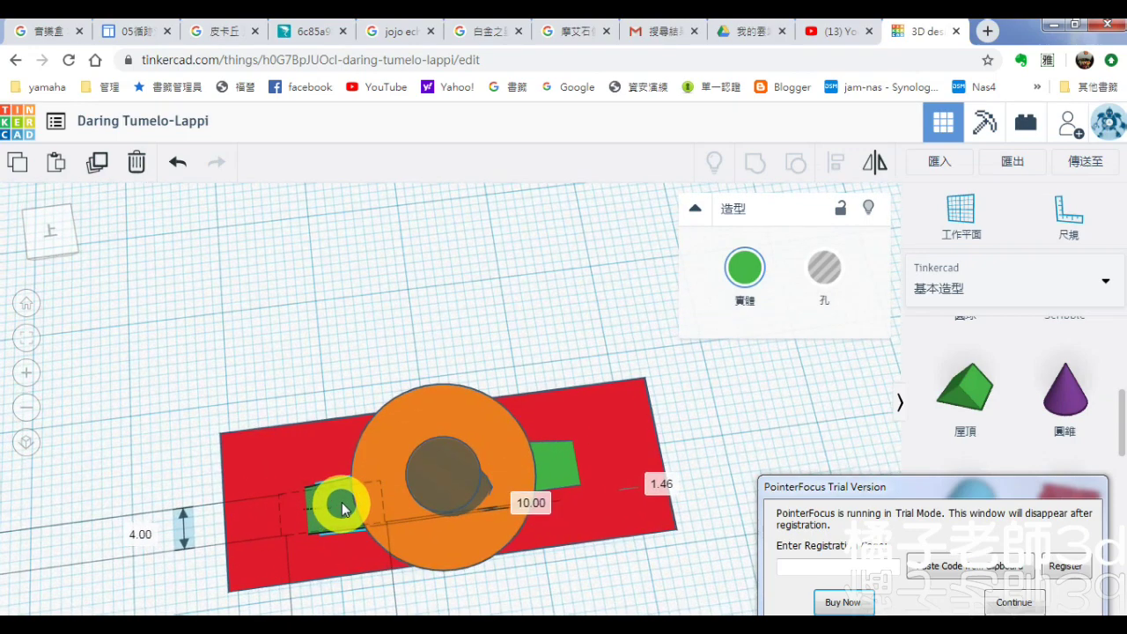
{"action": "left_click_drag", "start_coordinate": [344, 509], "coordinate": [352, 508]}
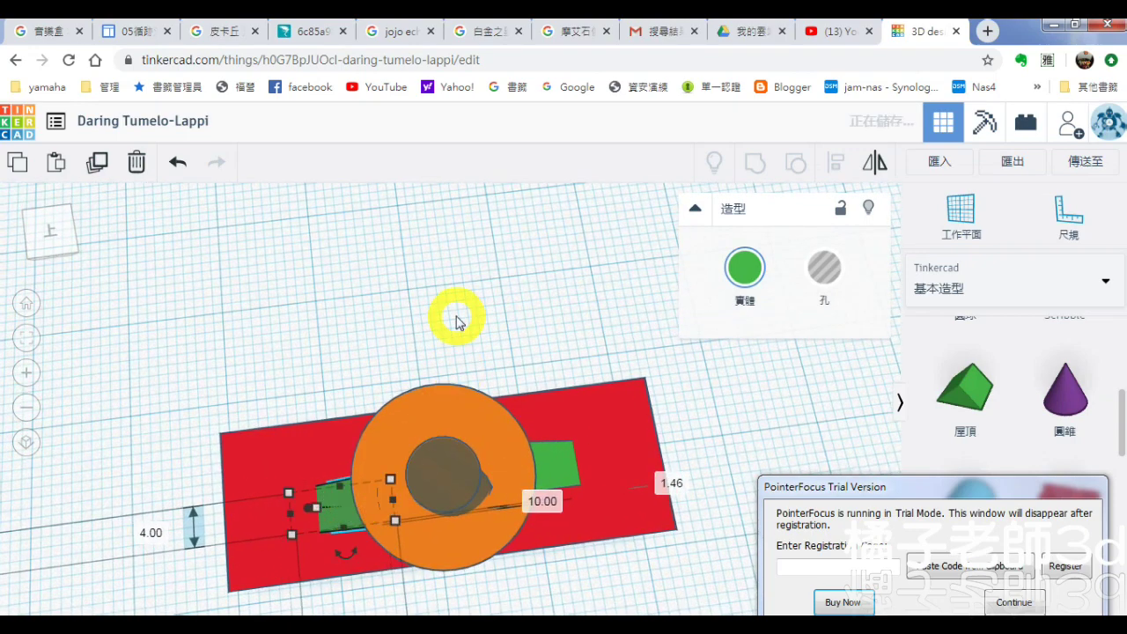
{"action": "right_click_drag", "start_coordinate": [460, 452], "coordinate": [455, 396]}
{"action": "scroll", "coordinate": [455, 396], "scroll_direction": "down", "scroll_amount": 5}
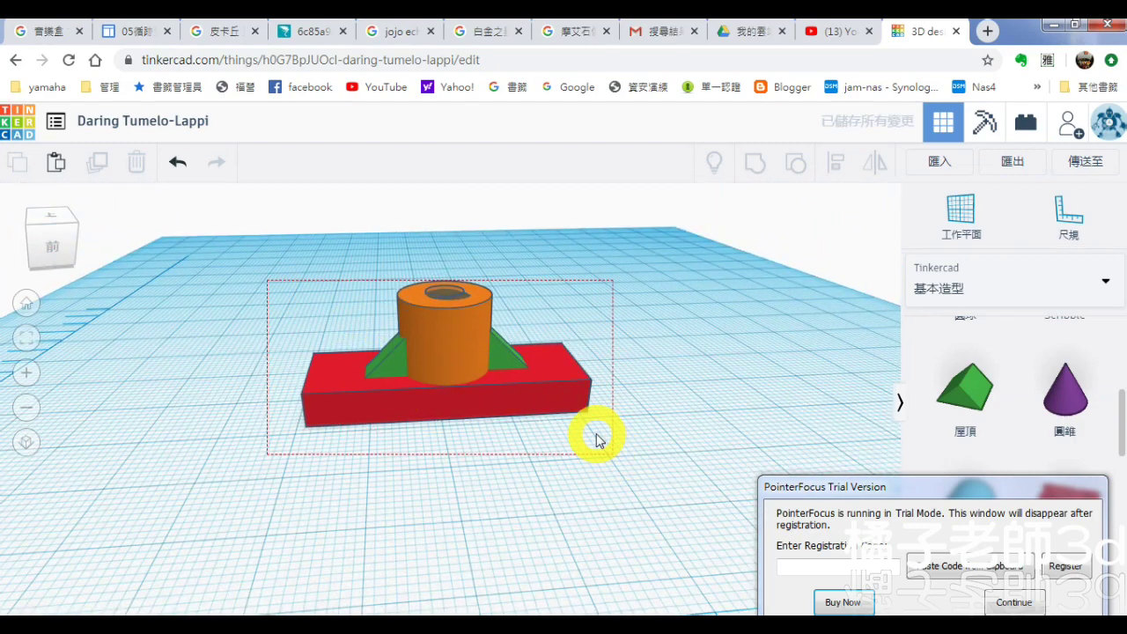
Align the bar, the threaded cylinder and both green wedges to their common centre in depth
{"action": "left_click_drag", "start_coordinate": [268, 280], "coordinate": [596, 440]}
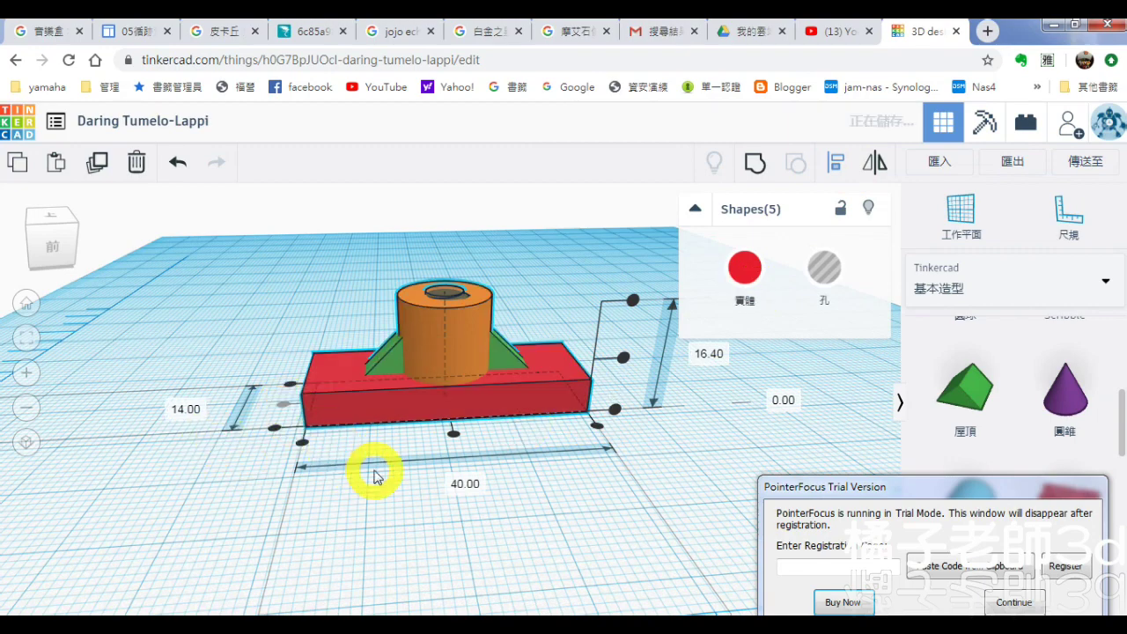
{"action": "right_click_drag", "start_coordinate": [464, 533], "coordinate": [145, 357]}
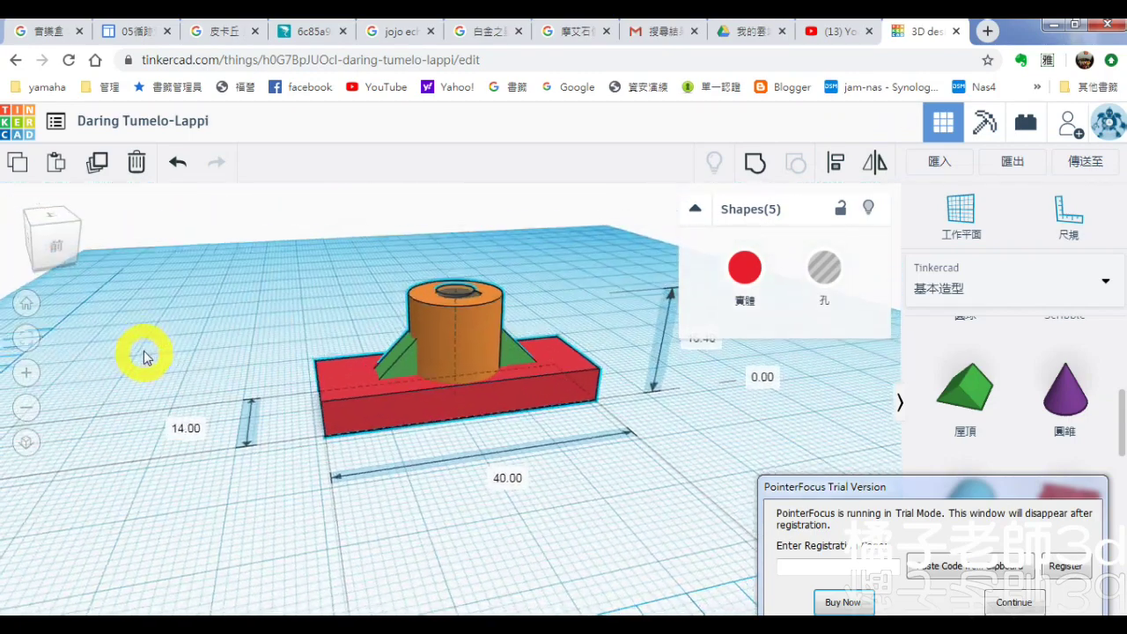
{"action": "right_click_drag", "start_coordinate": [354, 479], "coordinate": [403, 468]}
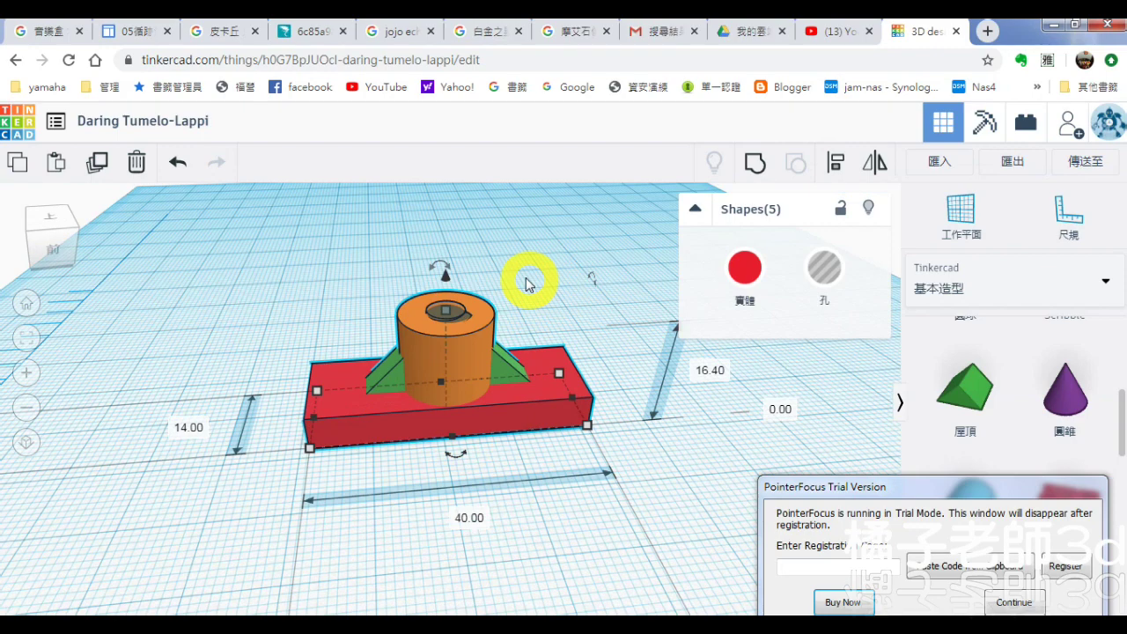
{"action": "right_click_drag", "start_coordinate": [525, 283], "coordinate": [536, 420]}
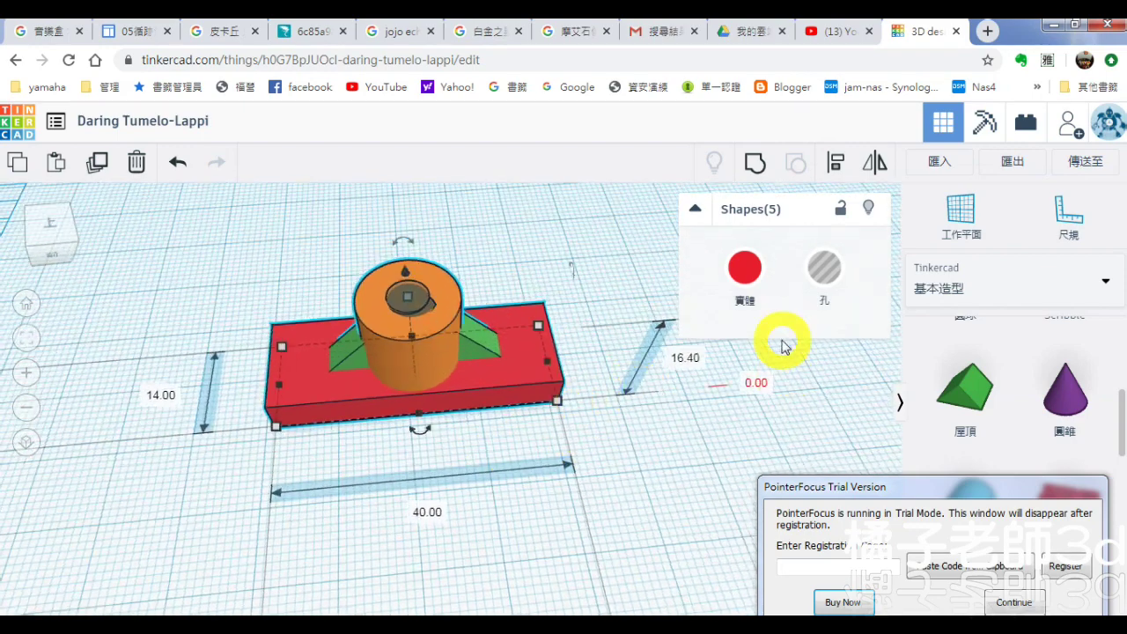
Add a cylinder hole to the workplane in front of the red bar's right end and set its sides to 55
{"action": "scroll", "coordinate": [1099, 327], "scroll_direction": "up", "scroll_amount": 3}
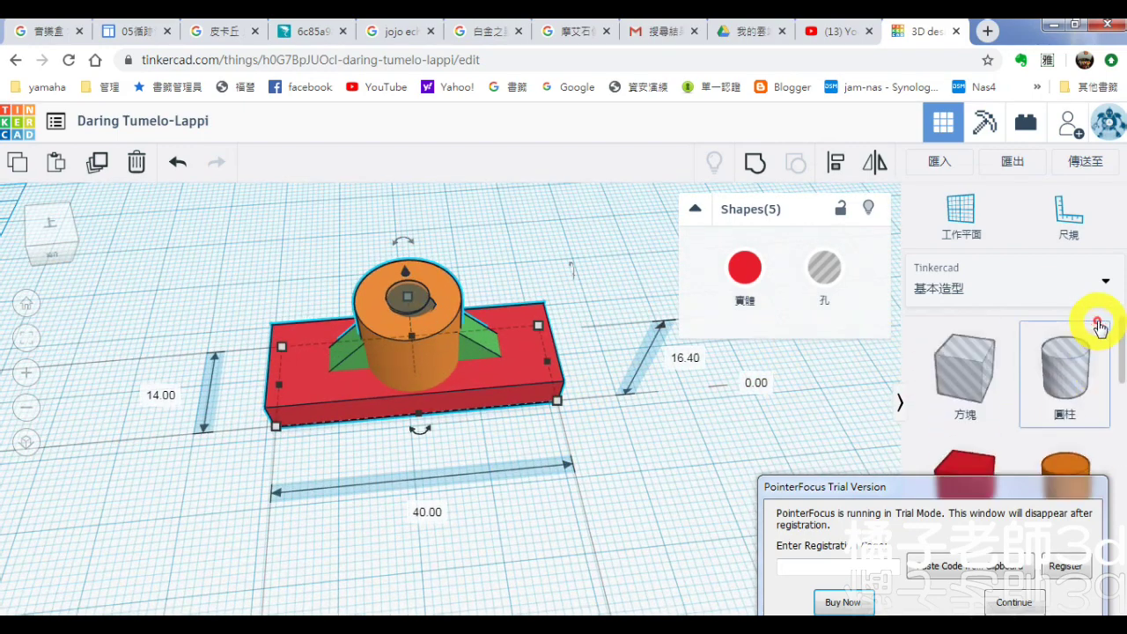
{"action": "left_click_drag", "start_coordinate": [1086, 390], "coordinate": [618, 451]}
{"action": "left_click_drag", "start_coordinate": [772, 369], "coordinate": [818, 371]}
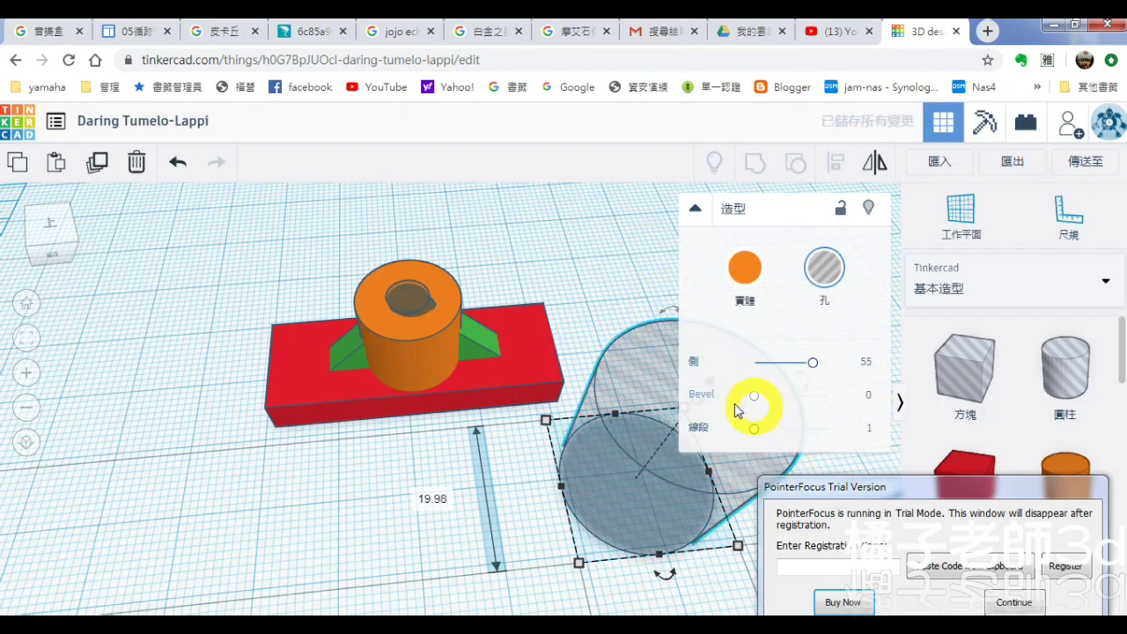
Set the cylinder hole's depth and width to 4 mm each
{"action": "left_click", "coordinate": [439, 500]}
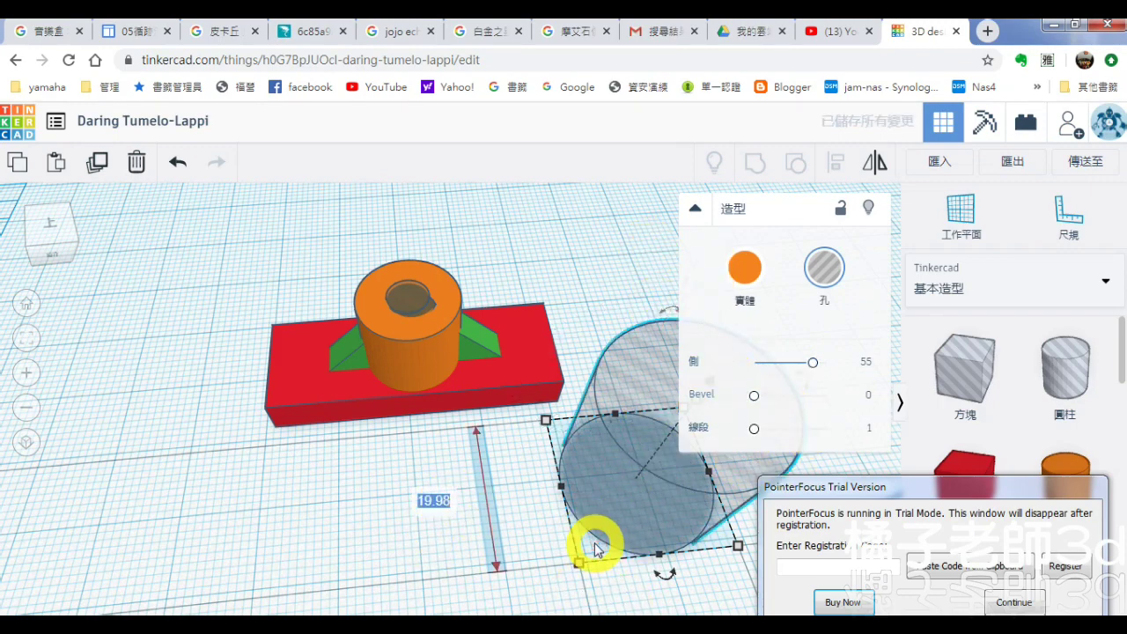
{"action": "type", "text": "4"}
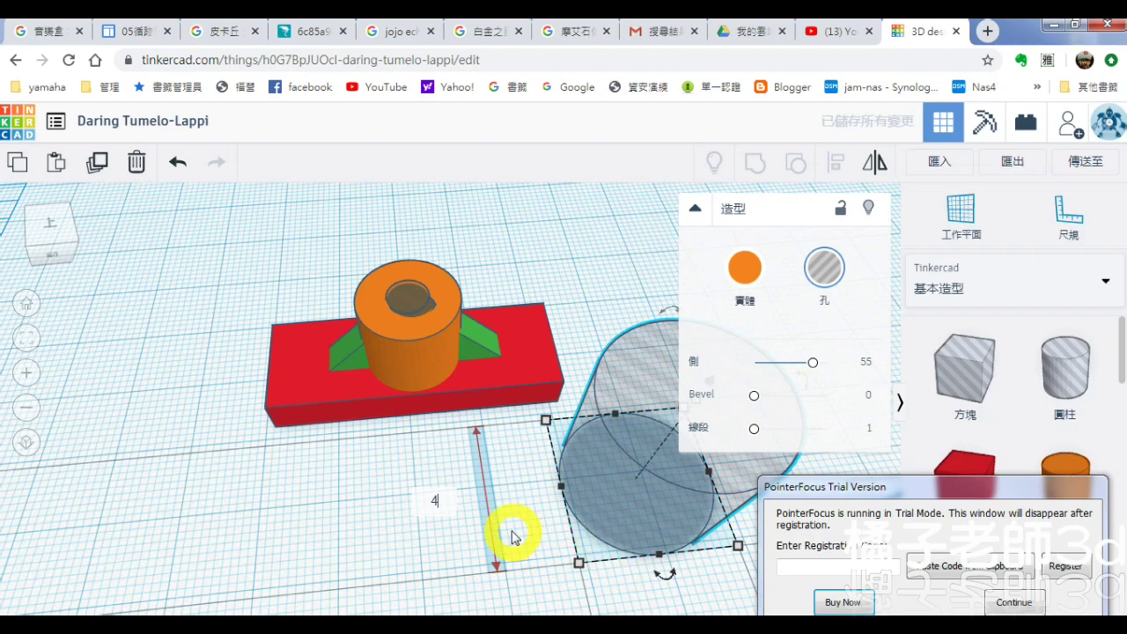
{"action": "key", "text": "Return"}
{"action": "scroll", "coordinate": [556, 526], "scroll_direction": "down", "scroll_amount": 2}
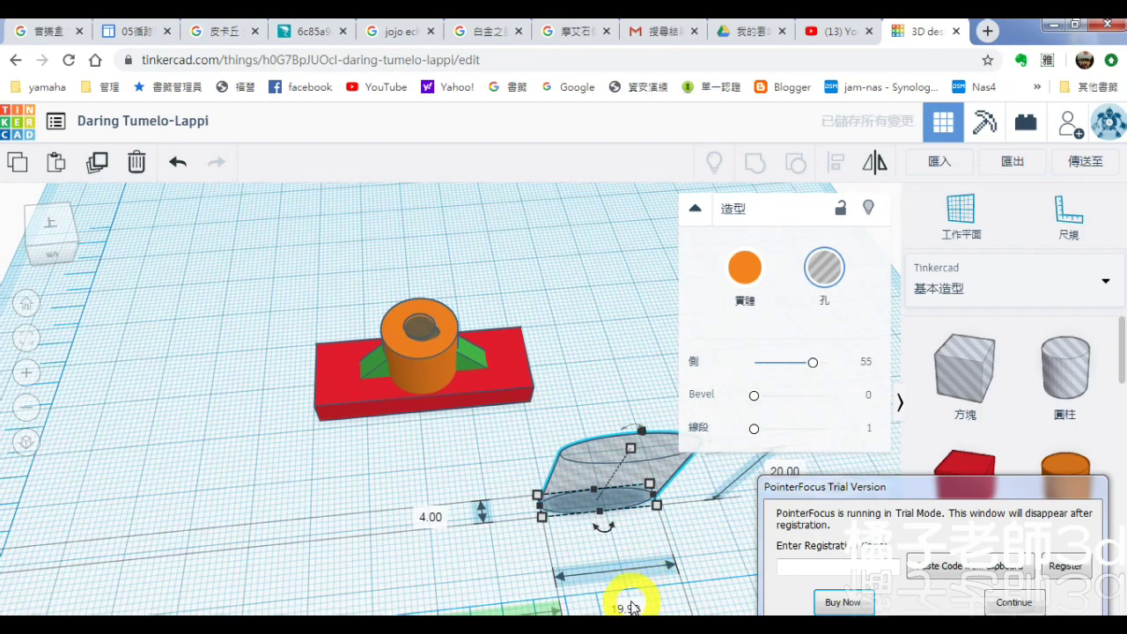
{"action": "left_click", "coordinate": [628, 610]}
{"action": "left_click", "coordinate": [629, 600]}
{"action": "type", "text": "4"}
{"action": "key", "text": "Return"}
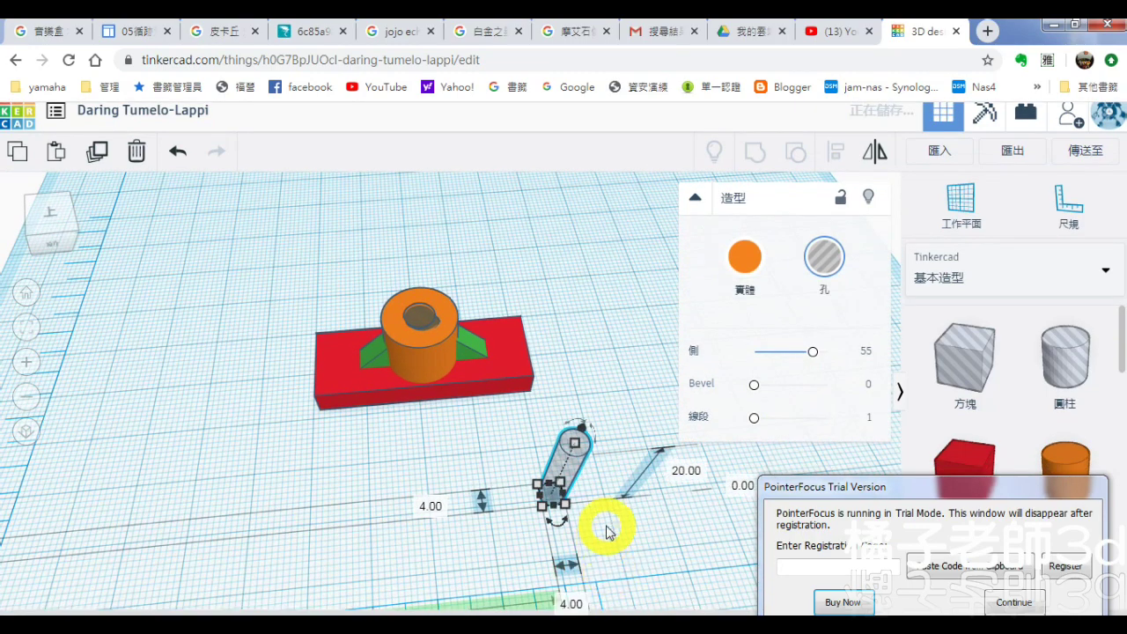
Place the cylinder hole on the red bar's right end and align all shapes to their common centre in depth
{"action": "left_click_drag", "start_coordinate": [557, 462], "coordinate": [515, 327]}
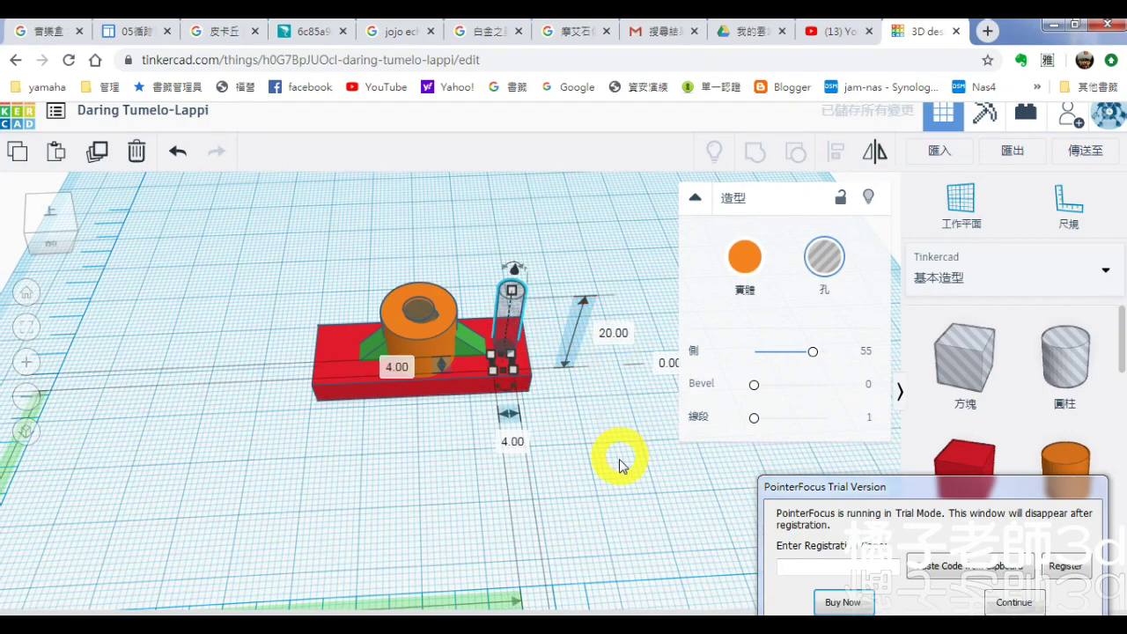
{"action": "scroll", "coordinate": [619, 466], "scroll_direction": "down", "scroll_amount": 4}
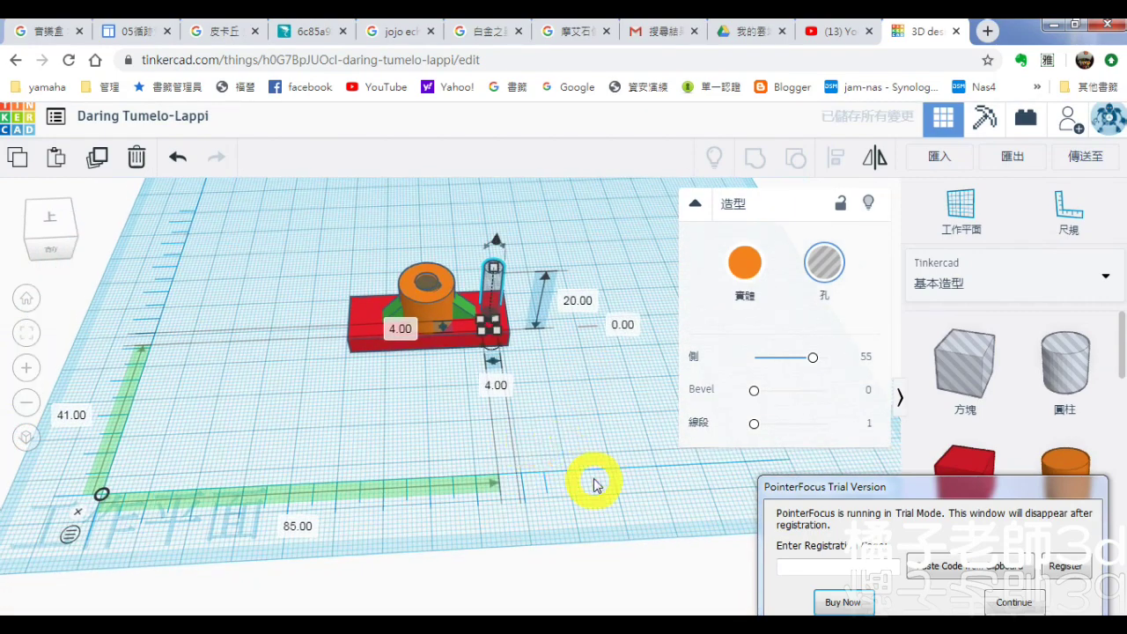
{"action": "left_click", "coordinate": [591, 480]}
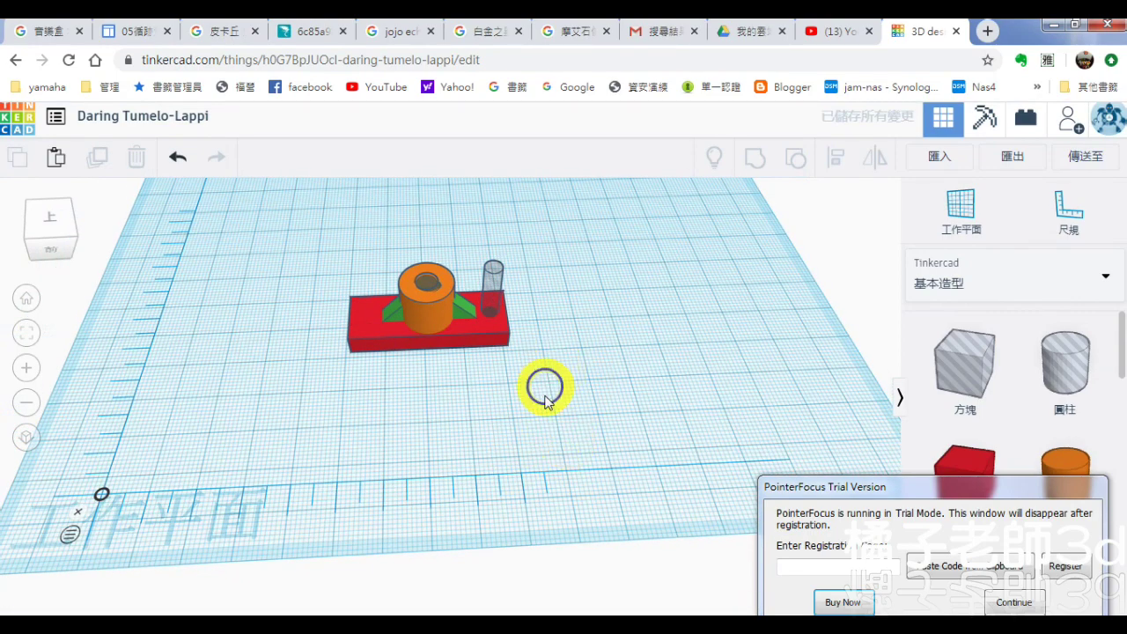
{"action": "left_click_drag", "start_coordinate": [252, 295], "coordinate": [595, 403]}
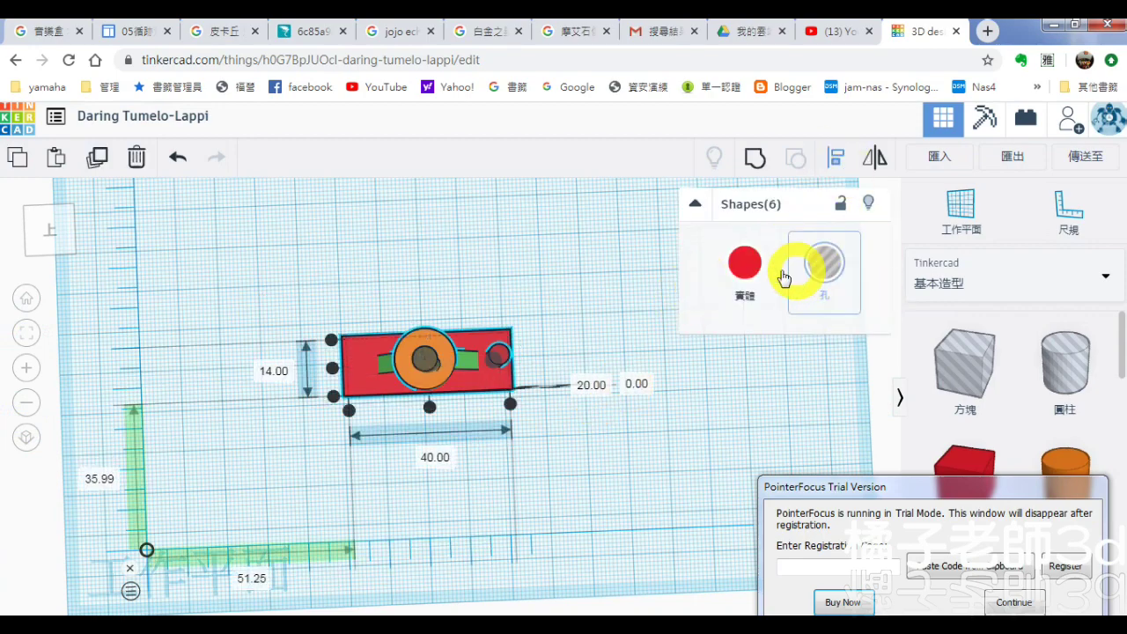
{"action": "left_click", "coordinate": [333, 373]}
{"action": "left_click", "coordinate": [585, 467]}
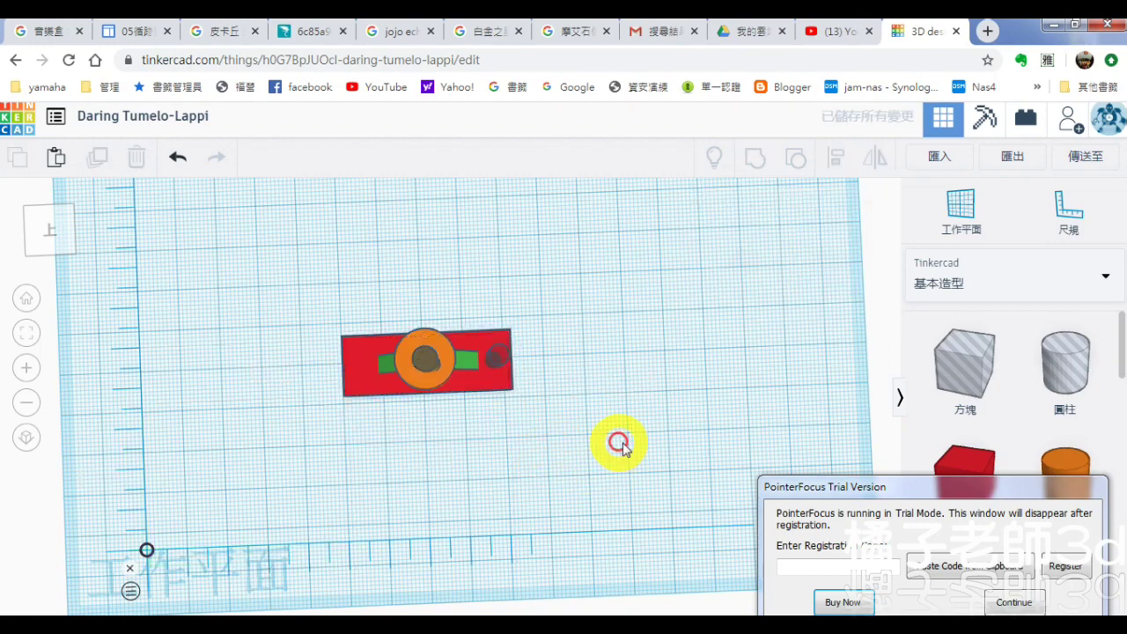
Adjust the right-hand hole's sideways position and place a duplicate on the bar's left end, 53 mm from the ruler origin
{"action": "left_click", "coordinate": [502, 355]}
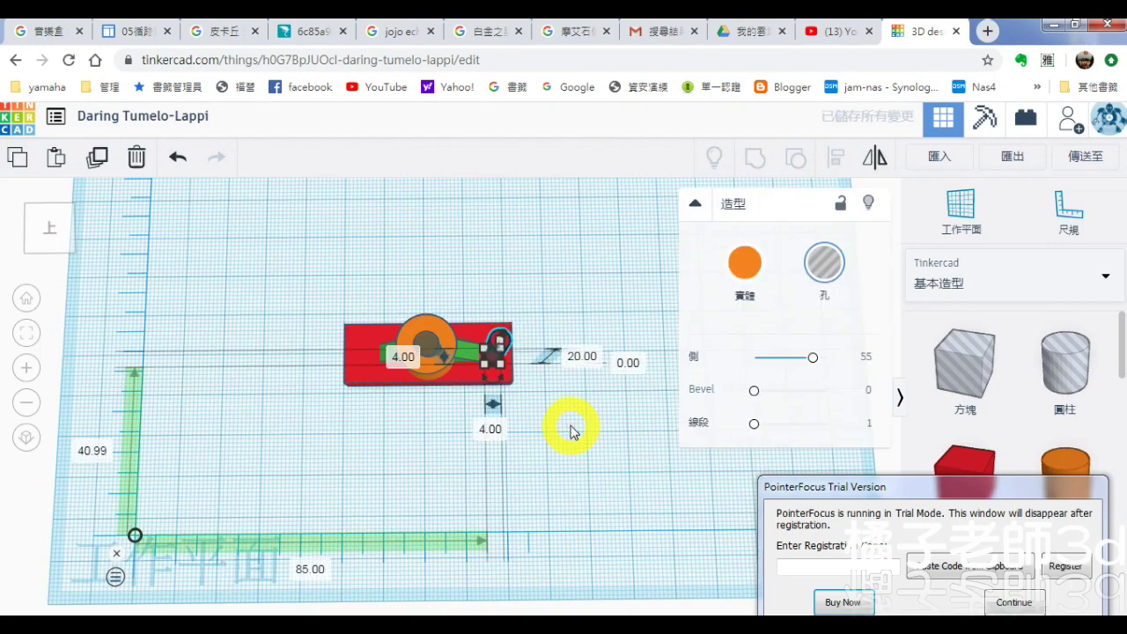
{"action": "key", "text": "Right"}
{"action": "key", "text": "Right"}
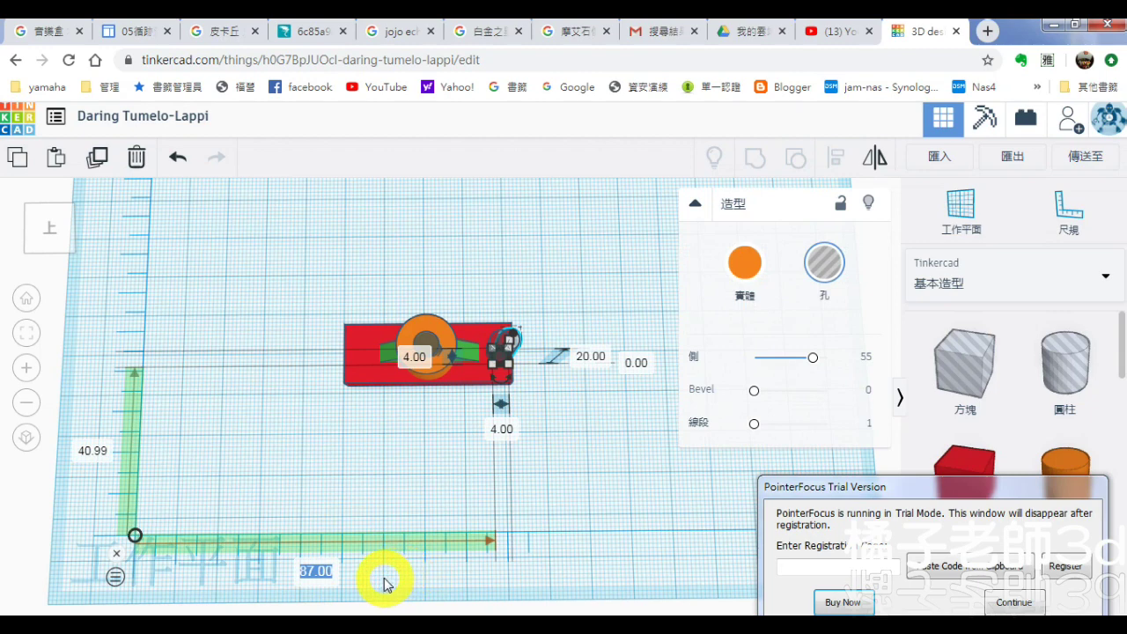
{"action": "key", "text": "Return"}
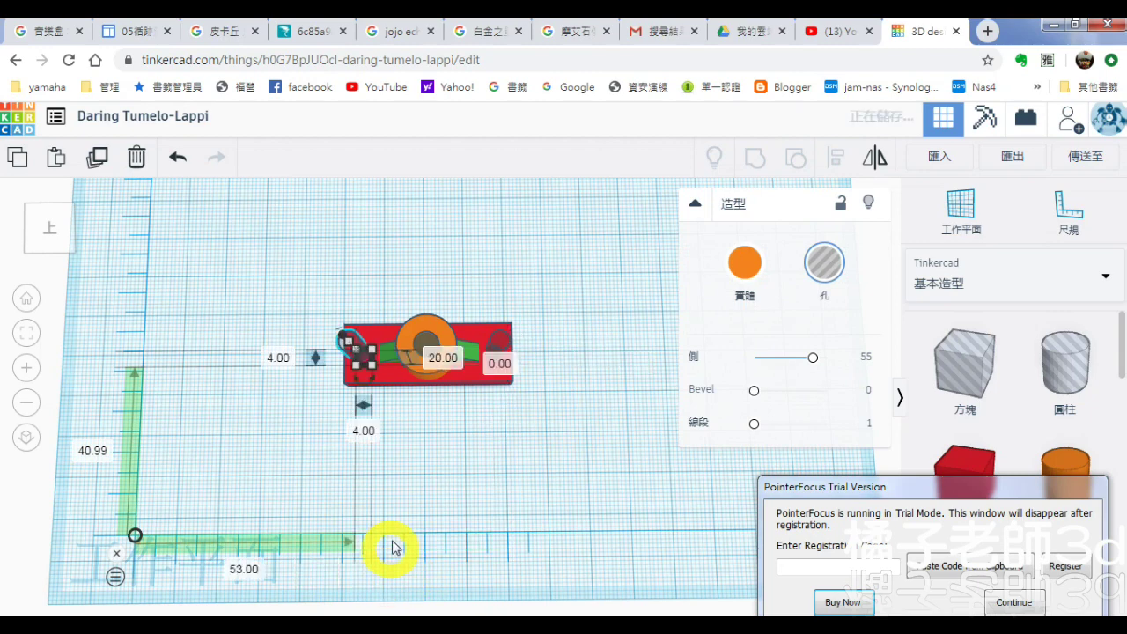
{"action": "left_click", "coordinate": [438, 262]}
{"action": "right_click_drag", "start_coordinate": [440, 276], "coordinate": [405, 259]}
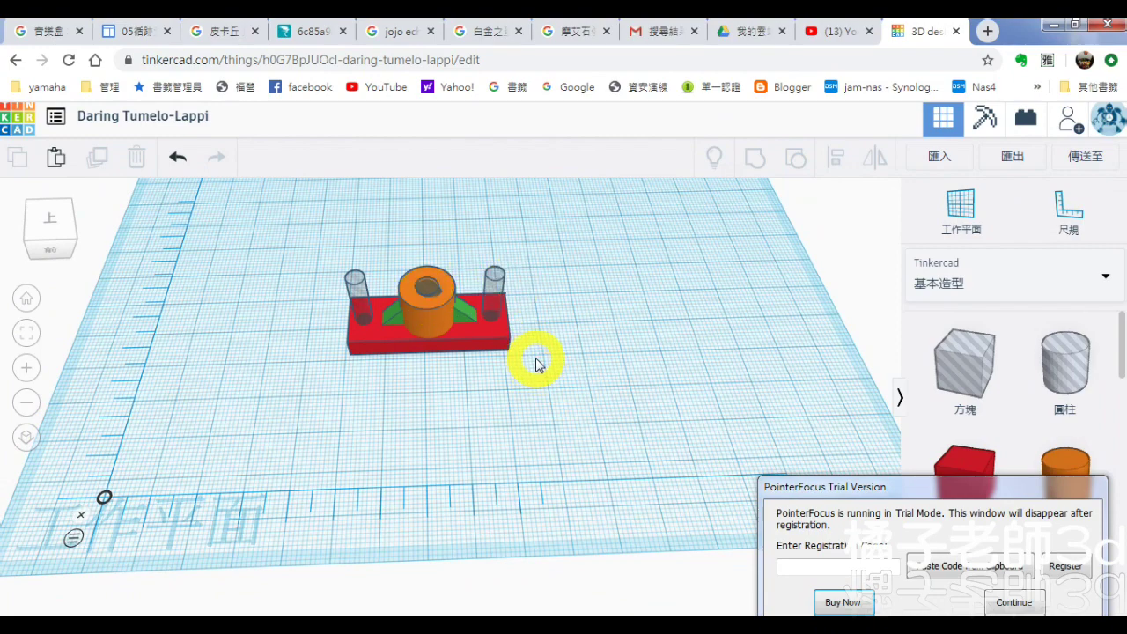
Set the red bar's sideways distance from the ruler origin to 51 mm
{"action": "left_click", "coordinate": [478, 353]}
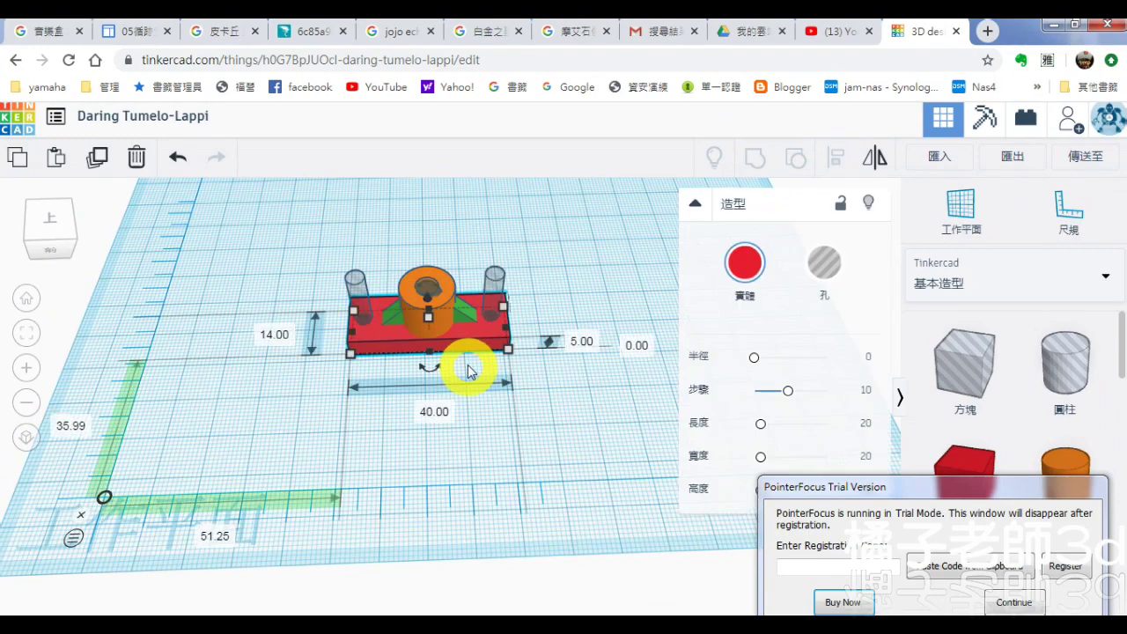
{"action": "left_click", "coordinate": [251, 547]}
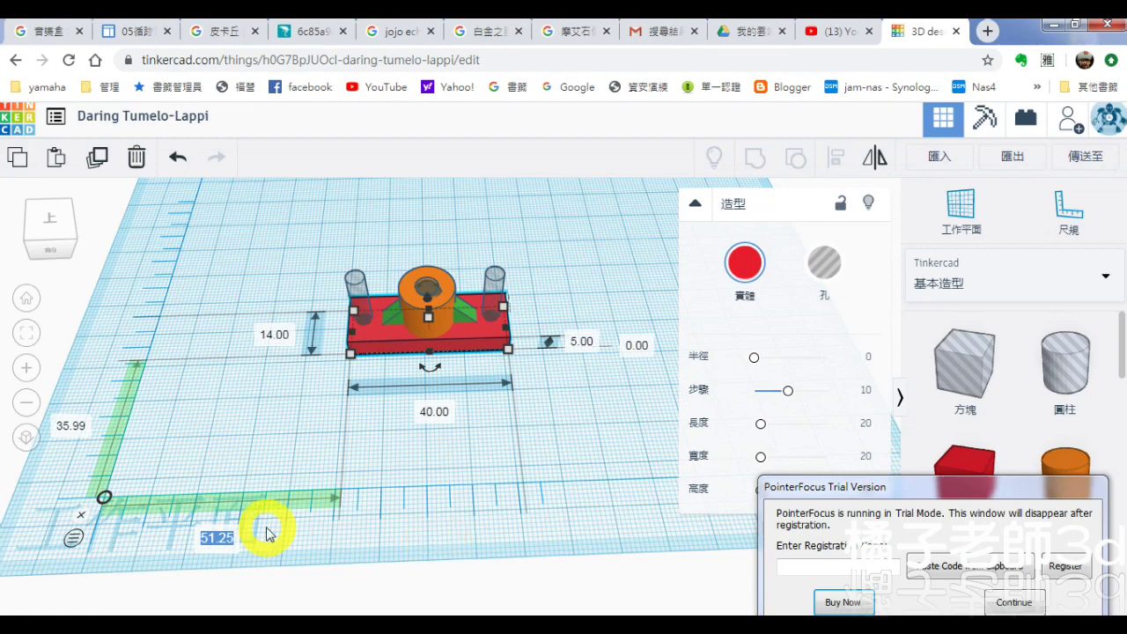
{"action": "key", "text": "Return"}
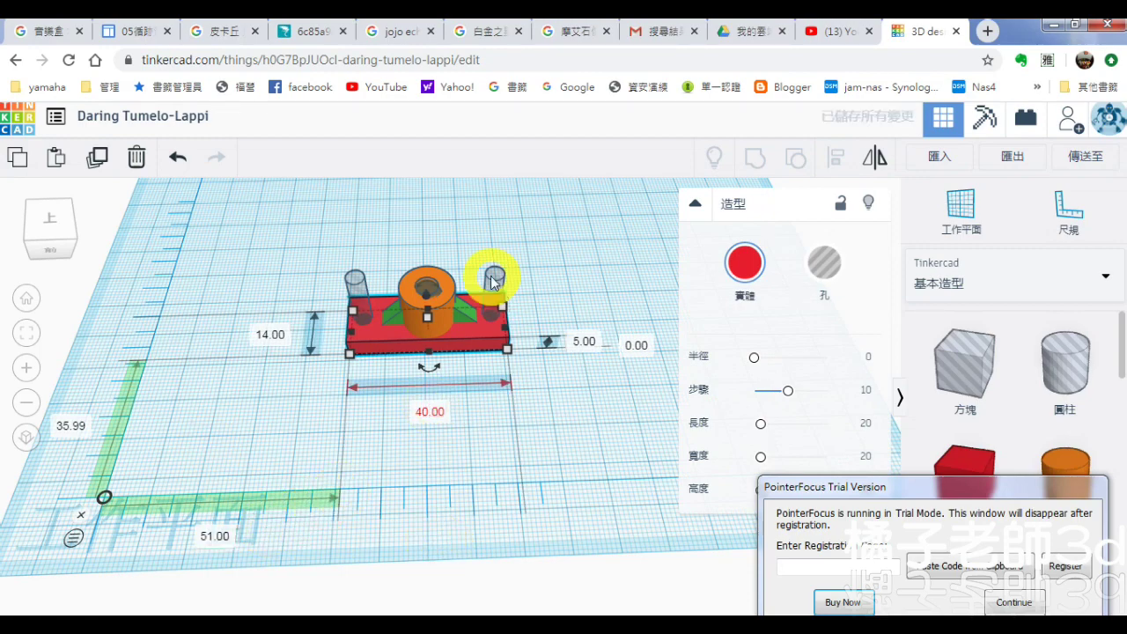
{"action": "left_click", "coordinate": [577, 288]}
Set the left-hand green wedge's sideways distance from the ruler origin to 55 mm
{"action": "right_click_drag", "start_coordinate": [549, 334], "coordinate": [548, 390]}
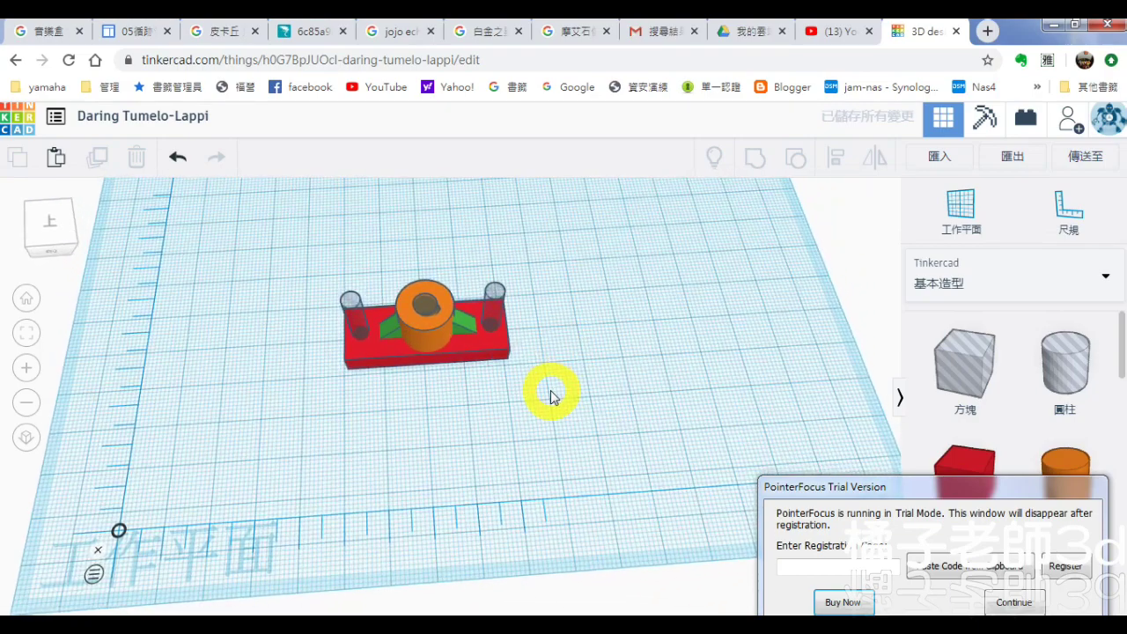
{"action": "scroll", "coordinate": [424, 350], "scroll_direction": "up", "scroll_amount": 10}
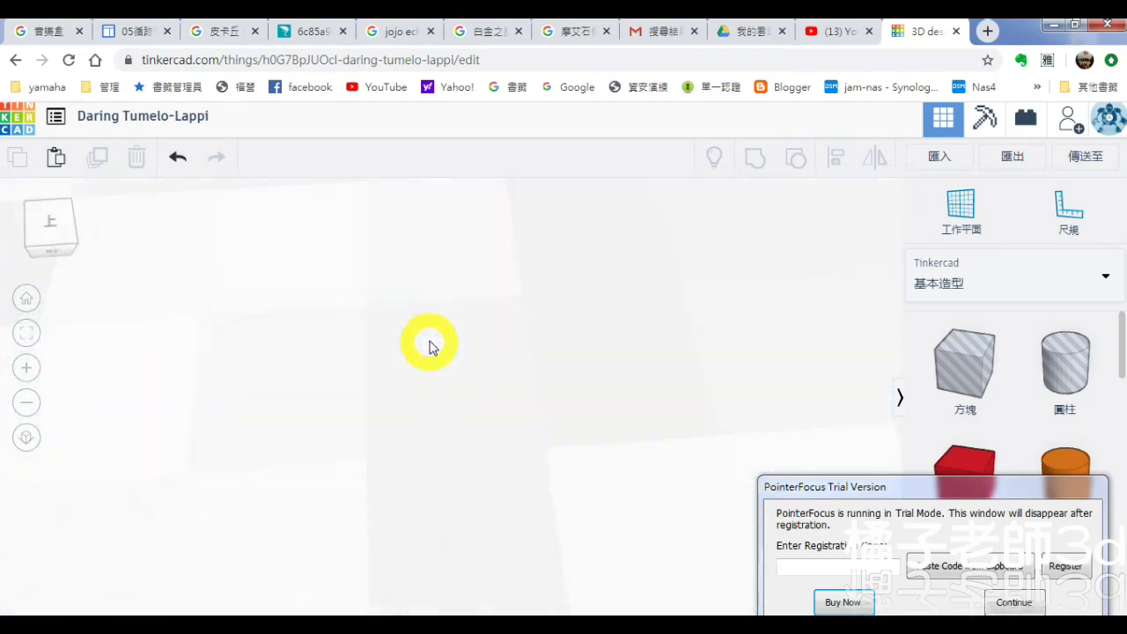
{"action": "scroll", "coordinate": [435, 348], "scroll_direction": "down", "scroll_amount": 8}
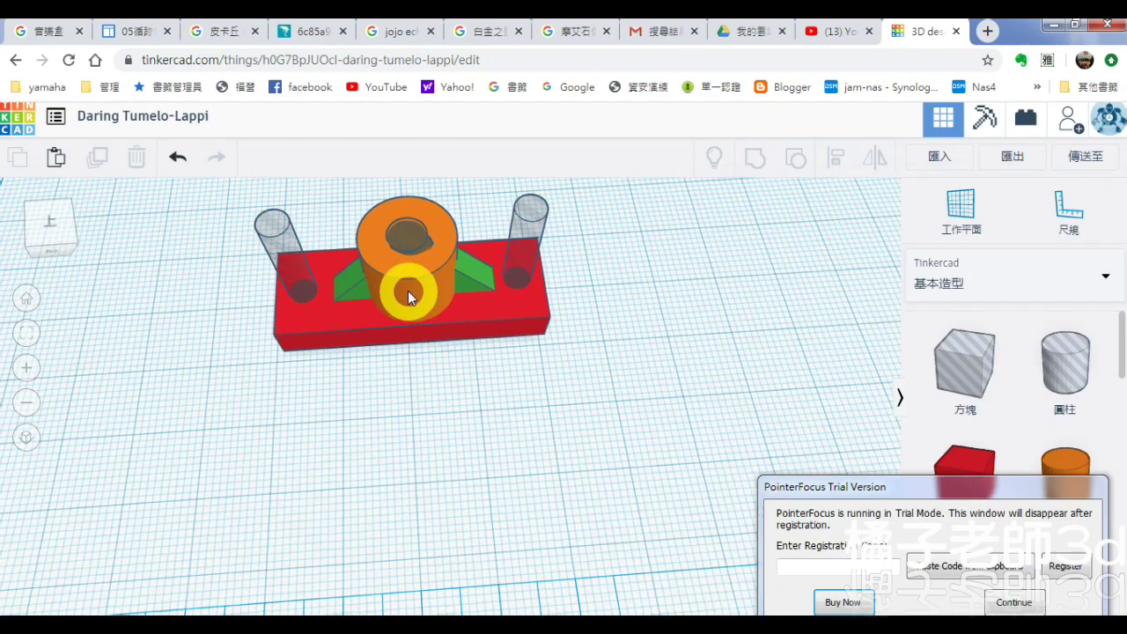
{"action": "scroll", "coordinate": [405, 294], "scroll_direction": "up", "scroll_amount": 8}
{"action": "middle_click_drag", "start_coordinate": [402, 292], "coordinate": [411, 466]}
{"action": "right_click_drag", "start_coordinate": [411, 467], "coordinate": [283, 308]}
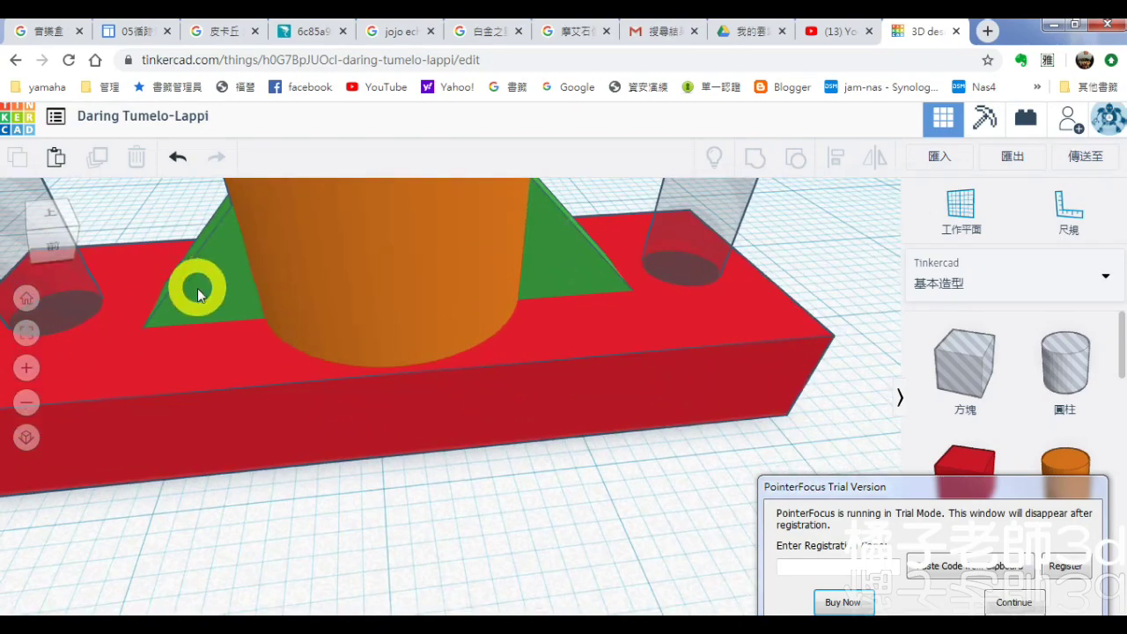
{"action": "left_click", "coordinate": [258, 314]}
{"action": "scroll", "coordinate": [364, 393], "scroll_direction": "down", "scroll_amount": 3}
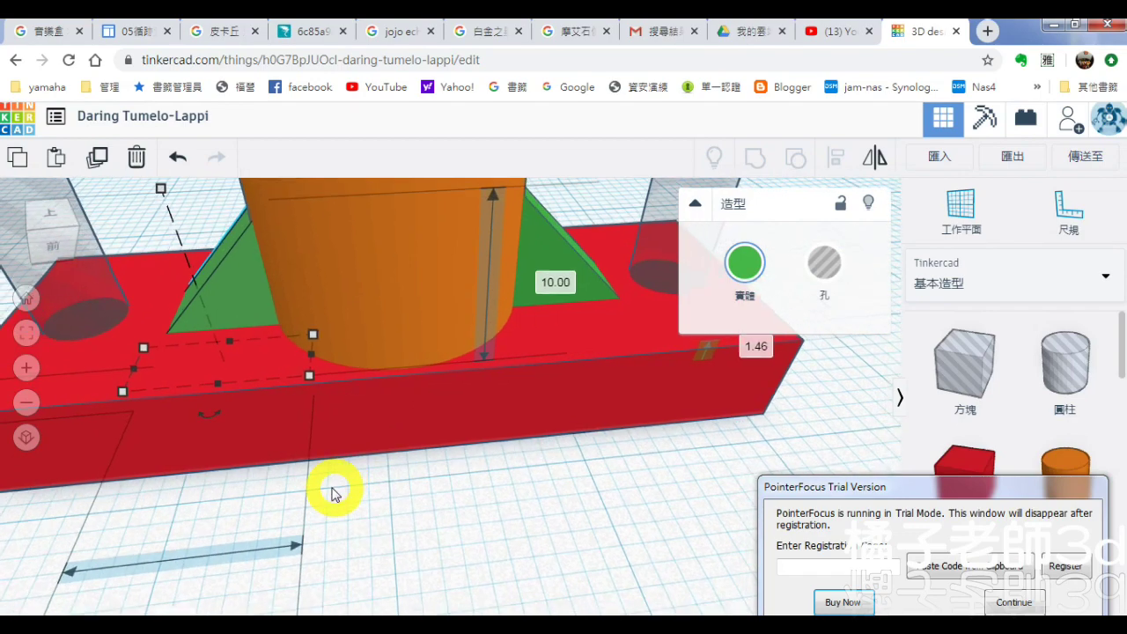
{"action": "scroll", "coordinate": [252, 569], "scroll_direction": "down", "scroll_amount": 4}
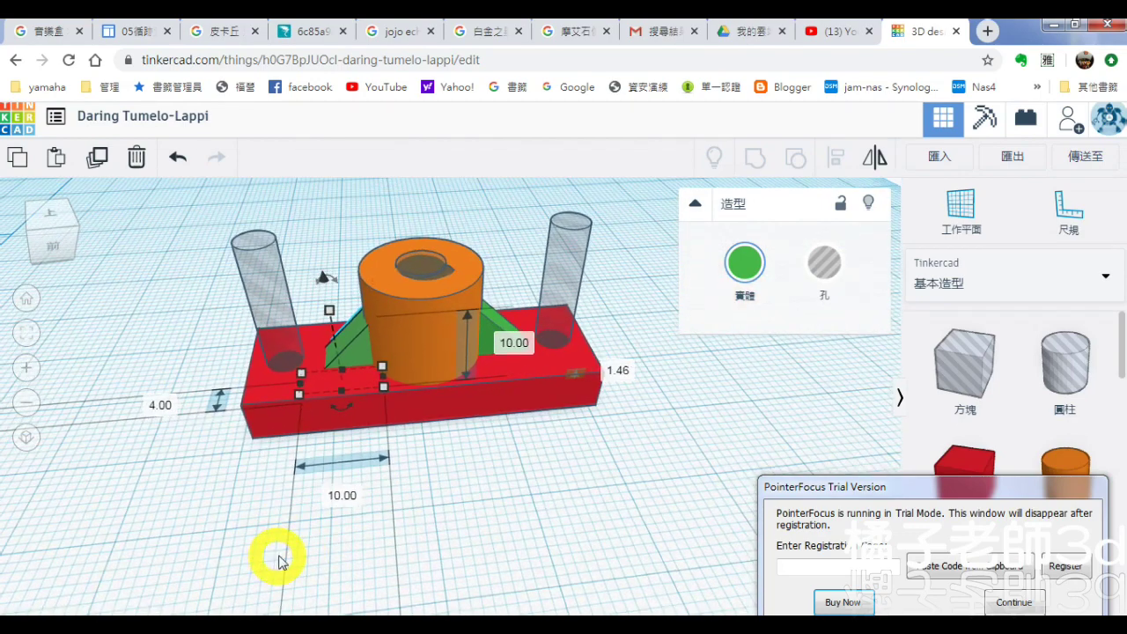
{"action": "middle_click_drag", "start_coordinate": [282, 560], "coordinate": [293, 424]}
{"action": "middle_click_drag", "start_coordinate": [257, 504], "coordinate": [344, 495]}
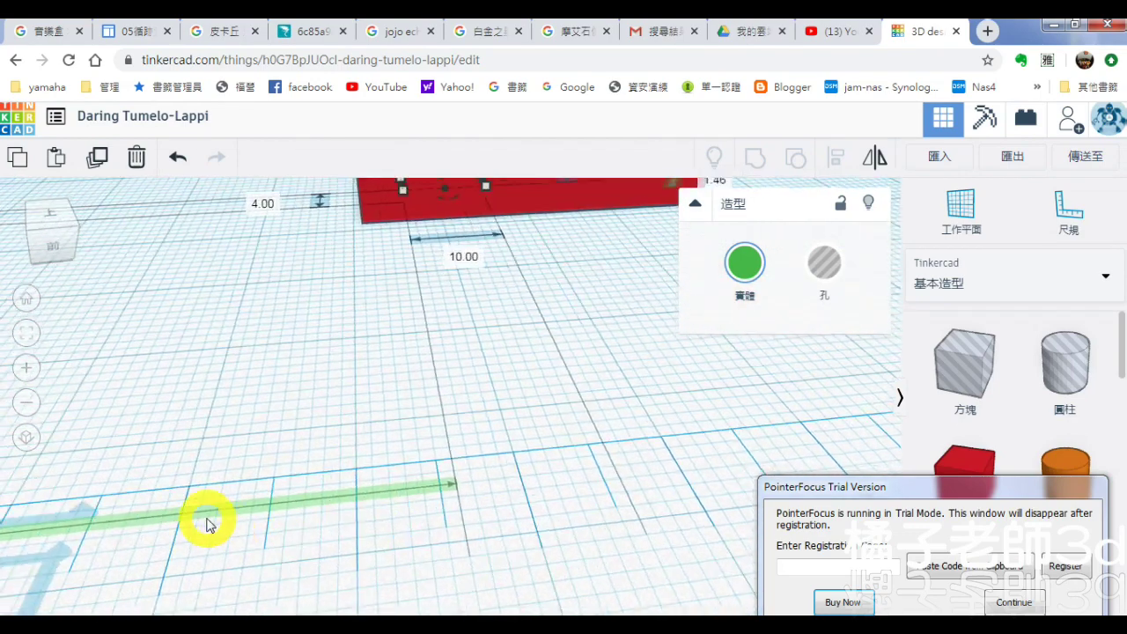
{"action": "scroll", "coordinate": [243, 502], "scroll_direction": "up", "scroll_amount": 2}
{"action": "left_click", "coordinate": [79, 554]}
{"action": "type", "text": "55"}
{"action": "key", "text": "Return"}
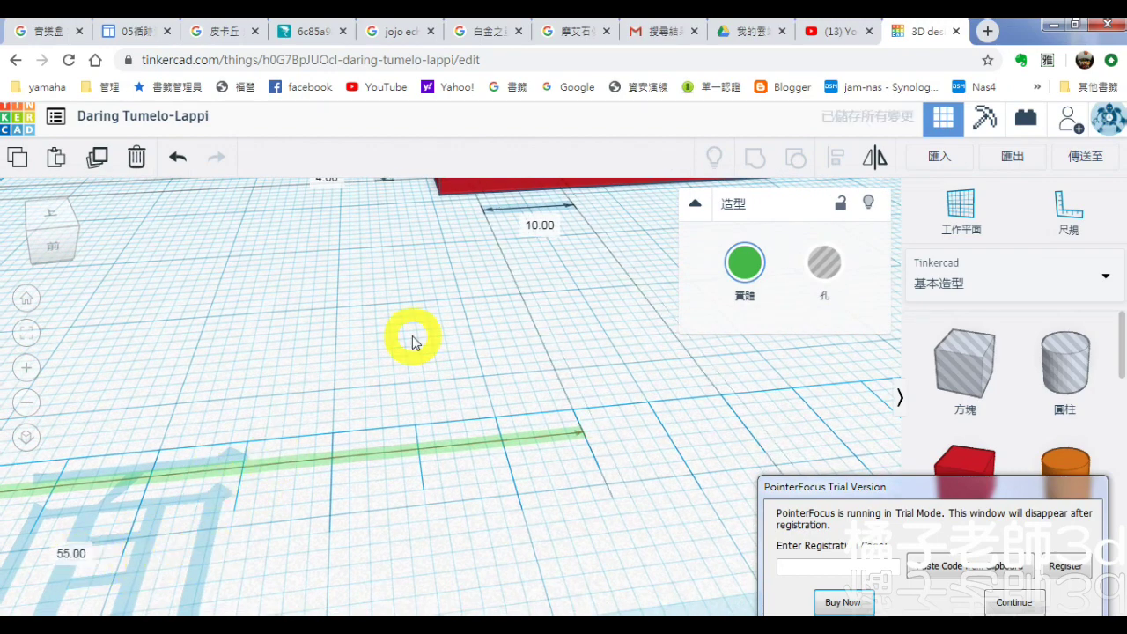
{"action": "middle_click_drag", "start_coordinate": [508, 382], "coordinate": [326, 480]}
{"action": "left_click", "coordinate": [561, 456]}
Dismiss the PointerFocus trial notice without registering
{"action": "scroll", "coordinate": [561, 456], "scroll_direction": "down", "scroll_amount": 5}
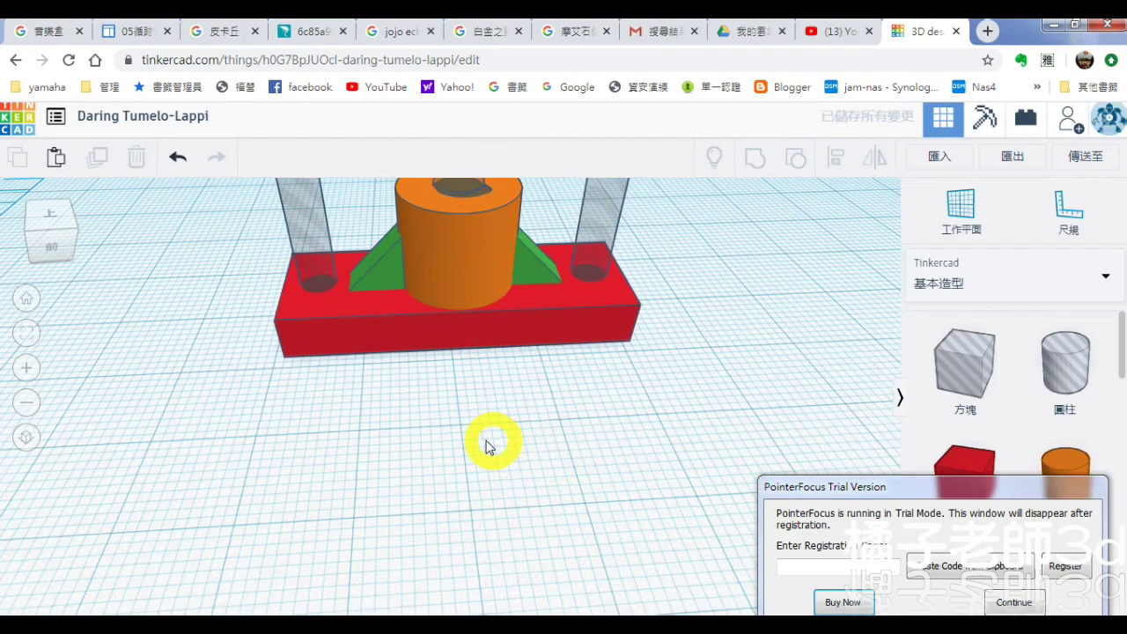
{"action": "right_click_drag", "start_coordinate": [524, 413], "coordinate": [611, 344]}
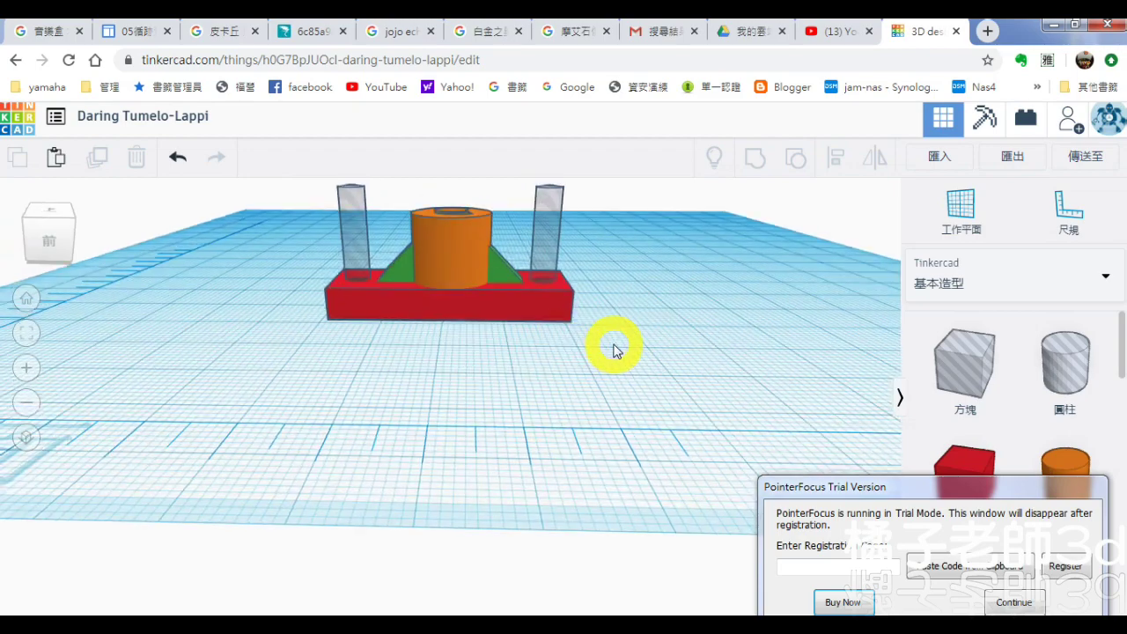
{"action": "right_click_drag", "start_coordinate": [661, 272], "coordinate": [722, 259]}
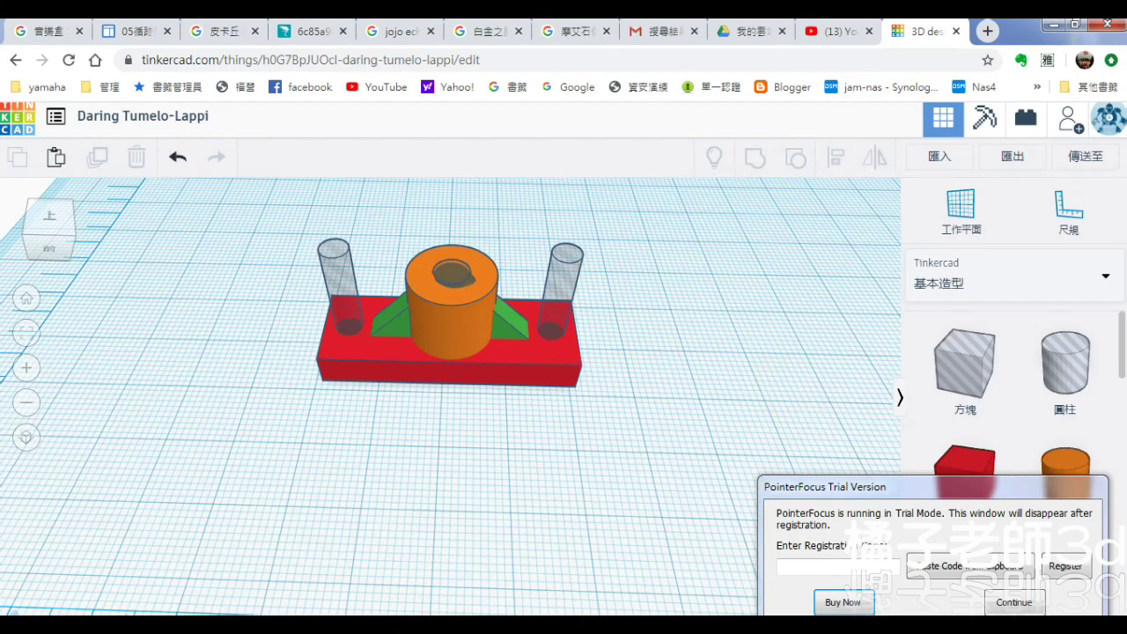
{"action": "left_click", "coordinate": [1026, 607]}
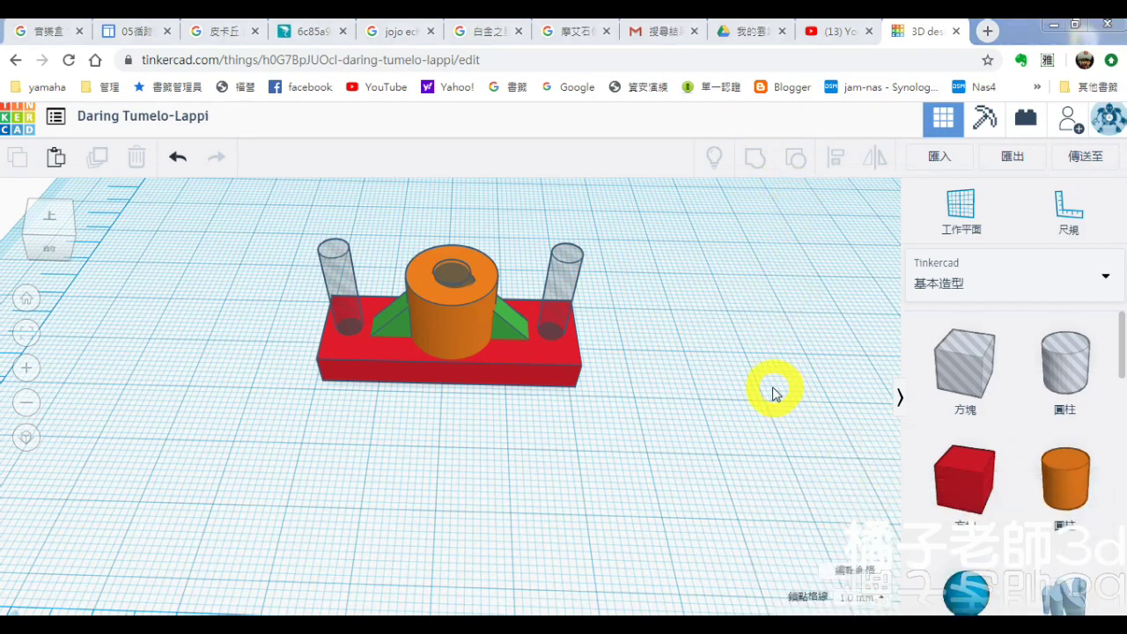
Group the bar, threaded cylinder, both wedges and all the holes into one part
{"action": "right_click_drag", "start_coordinate": [684, 421], "coordinate": [690, 402]}
{"action": "left_click_drag", "start_coordinate": [221, 221], "coordinate": [611, 470]}
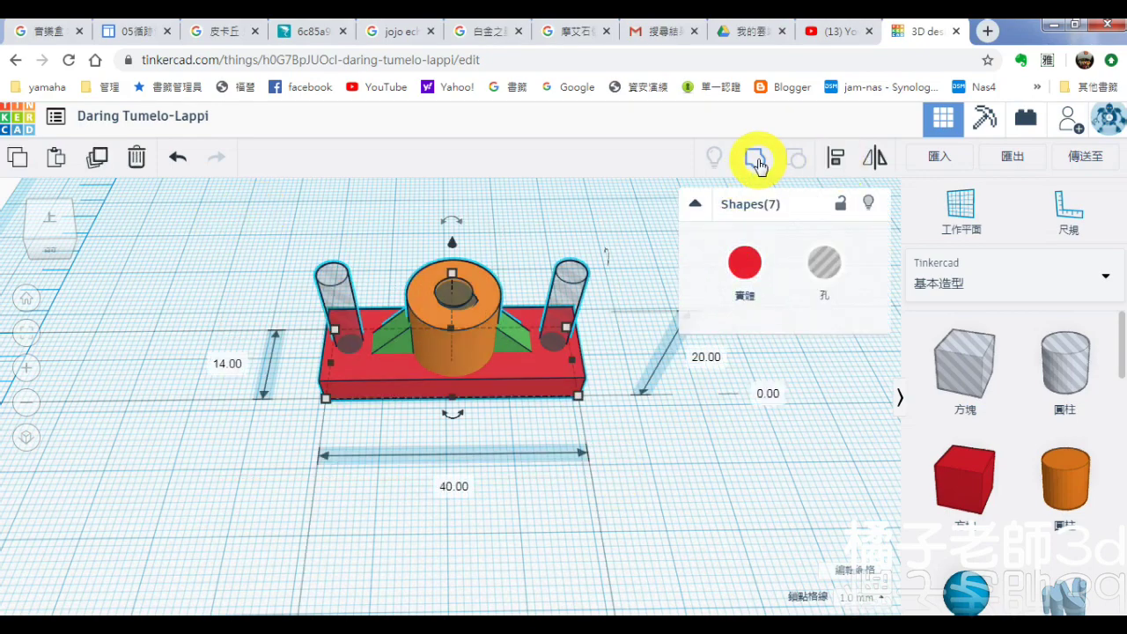
{"action": "left_click", "coordinate": [756, 161]}
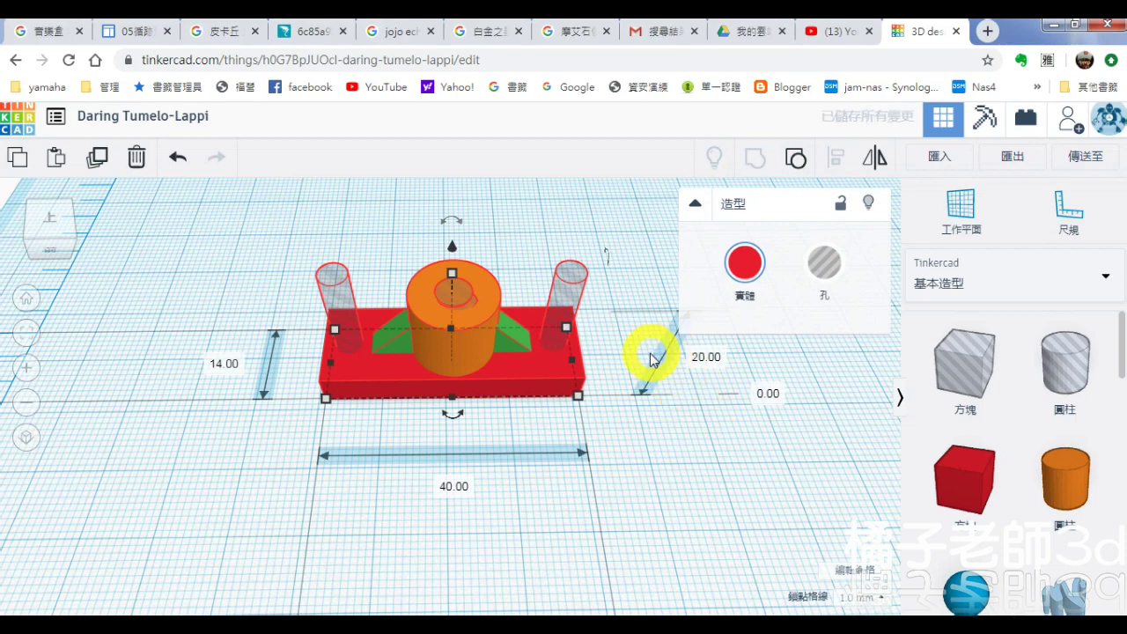
{"action": "left_click", "coordinate": [660, 449]}
{"action": "right_click_drag", "start_coordinate": [629, 488], "coordinate": [731, 320]}
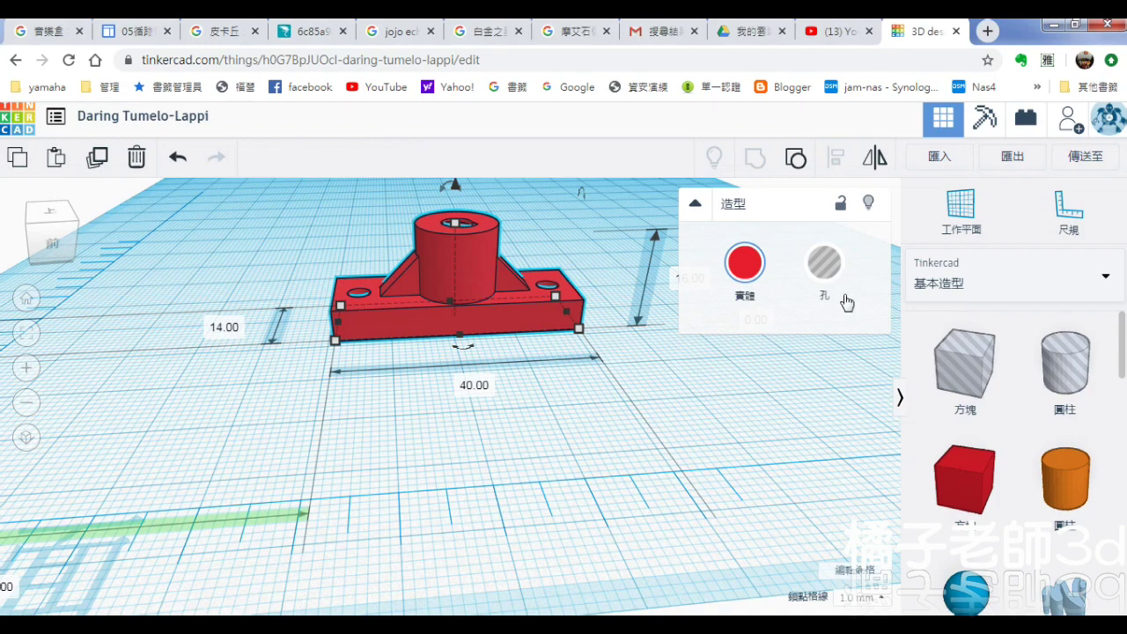
Export the selected part as an STL file, choosing the jam\3dpw folder on drive F: as the save location
{"action": "left_click", "coordinate": [1012, 159]}
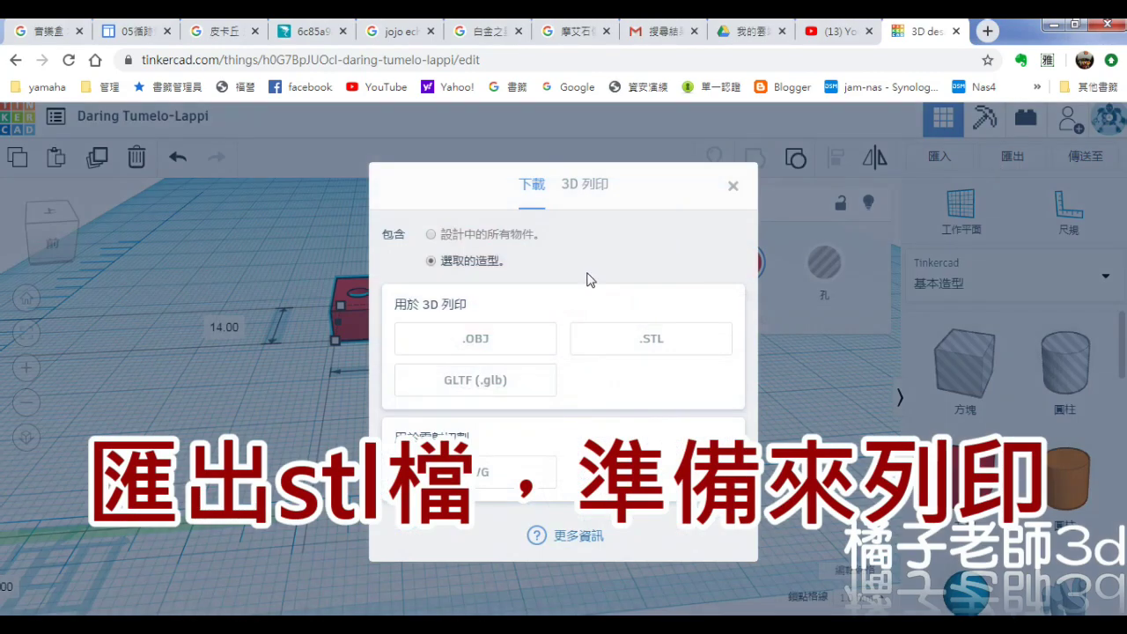
{"action": "left_click", "coordinate": [657, 339]}
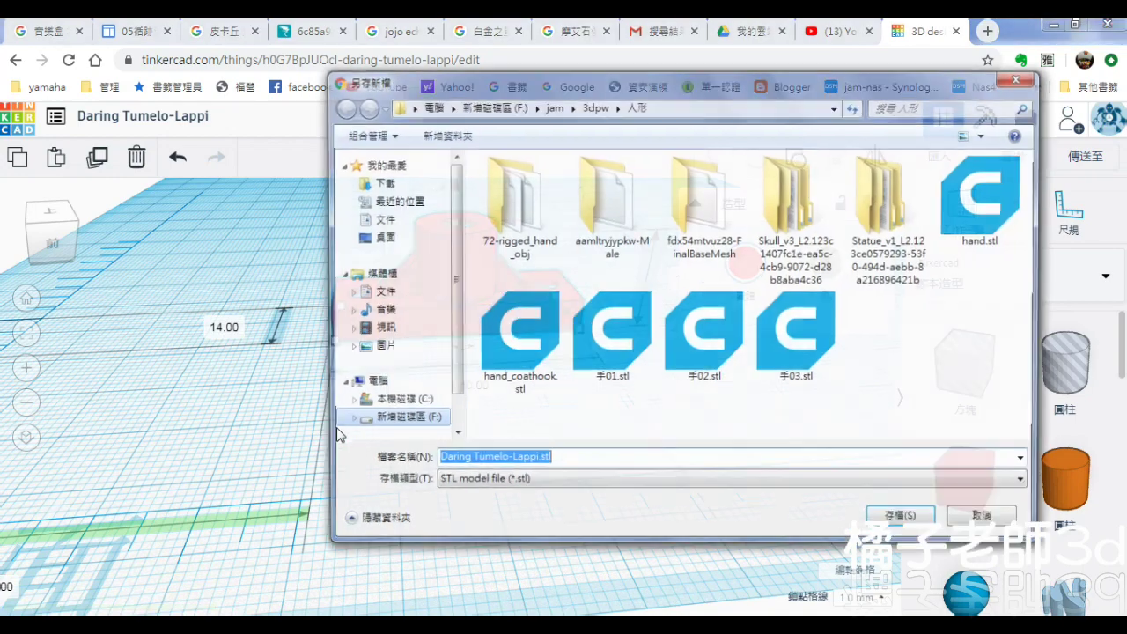
{"action": "left_click", "coordinate": [592, 107]}
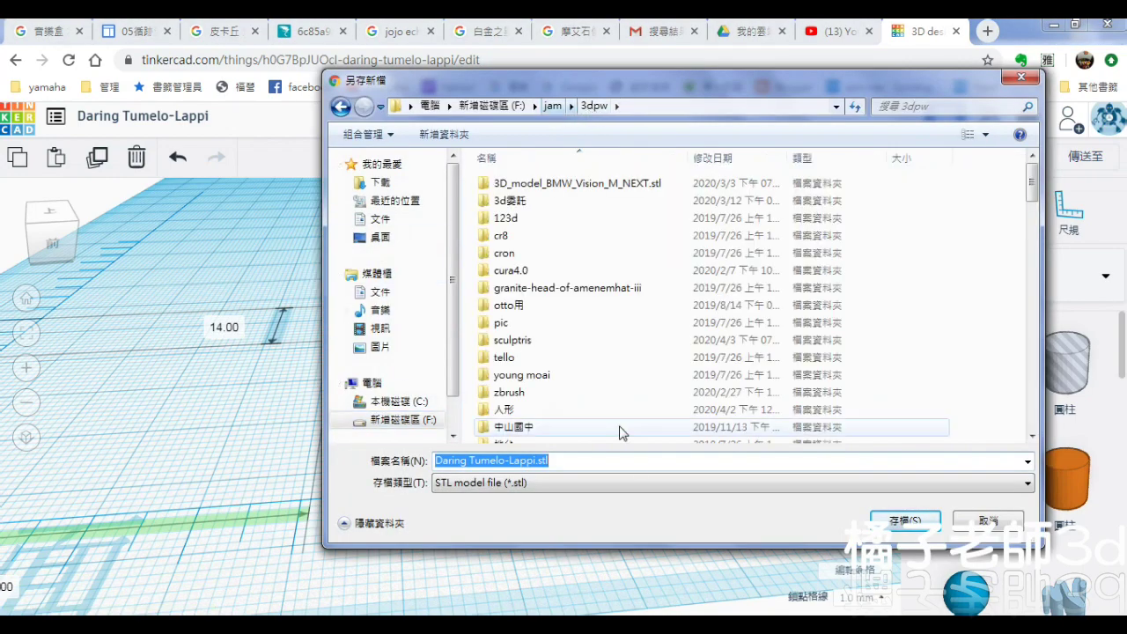
Name the exported file 鏡頭座.stl and save it
{"action": "left_click", "coordinate": [540, 462]}
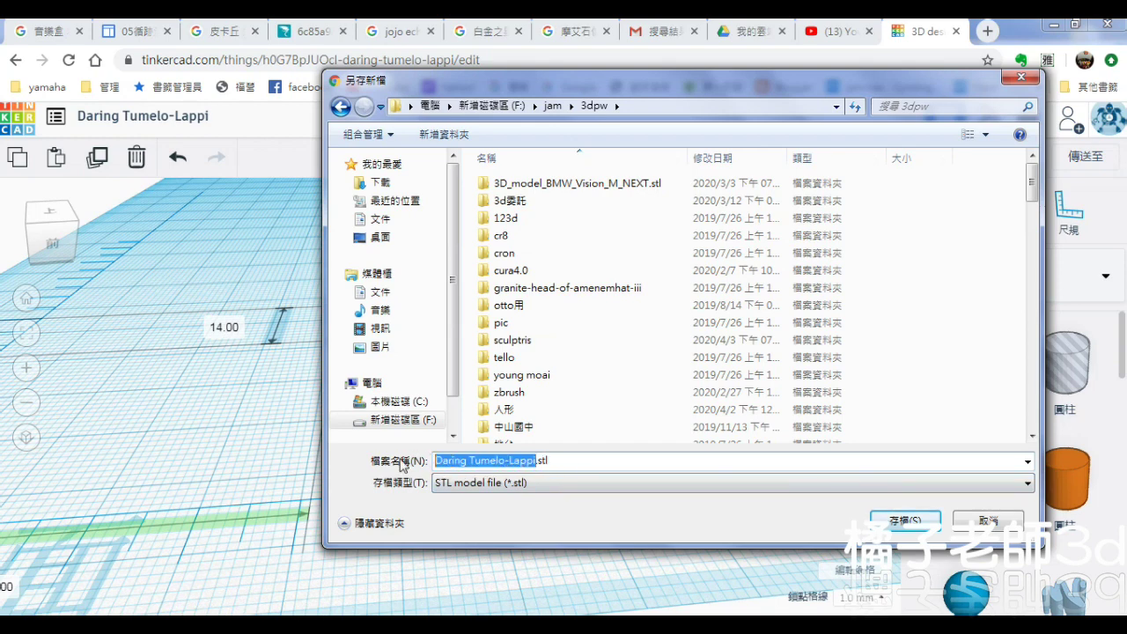
{"action": "type", "text": "ur/4"}
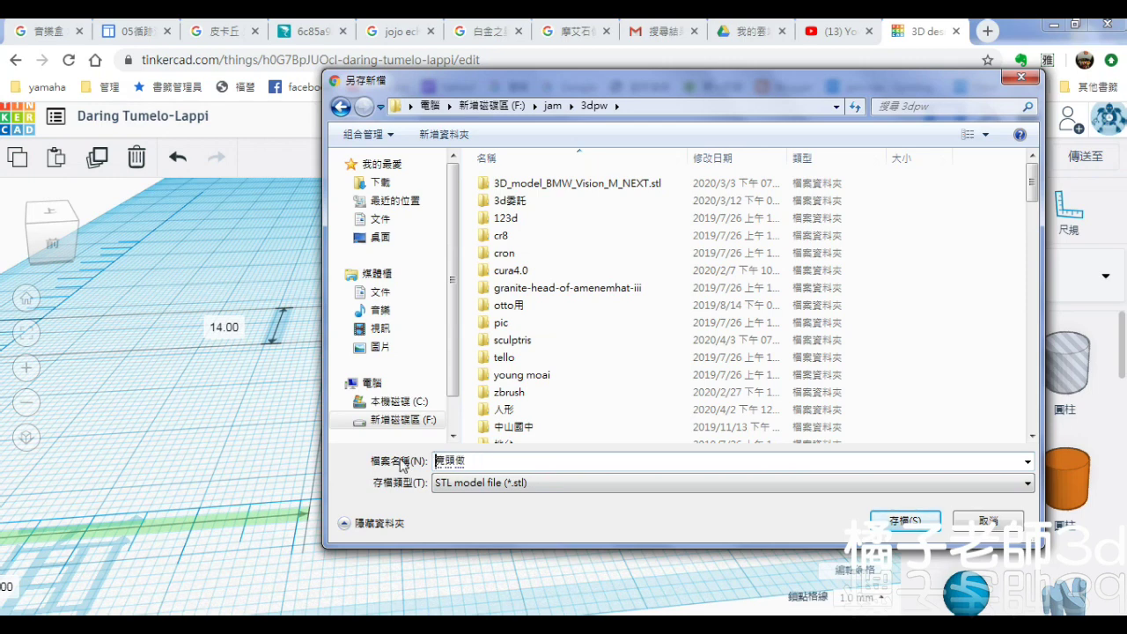
{"action": "key", "text": "Down"}
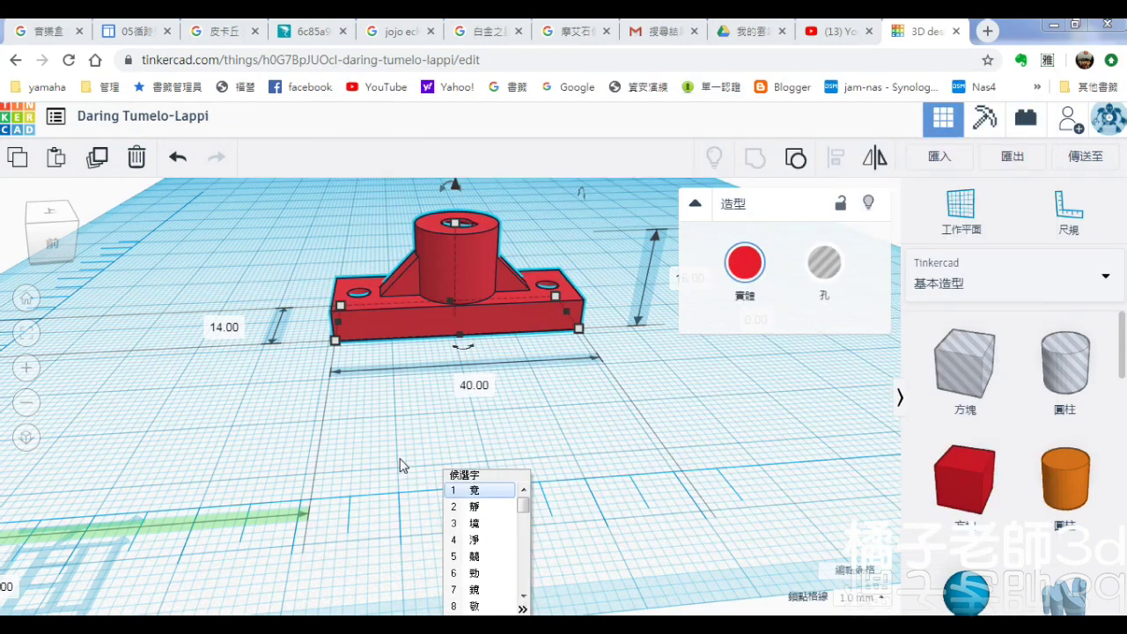
{"action": "key", "text": "7"}
{"action": "left_click", "coordinate": [521, 475]}
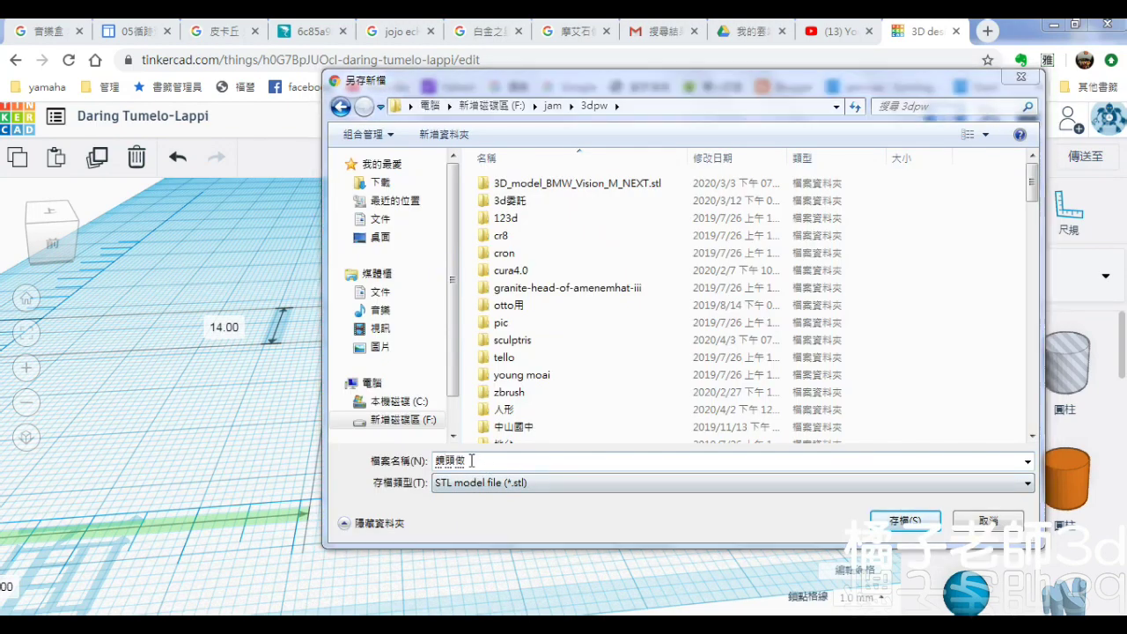
{"action": "left_click", "coordinate": [473, 460]}
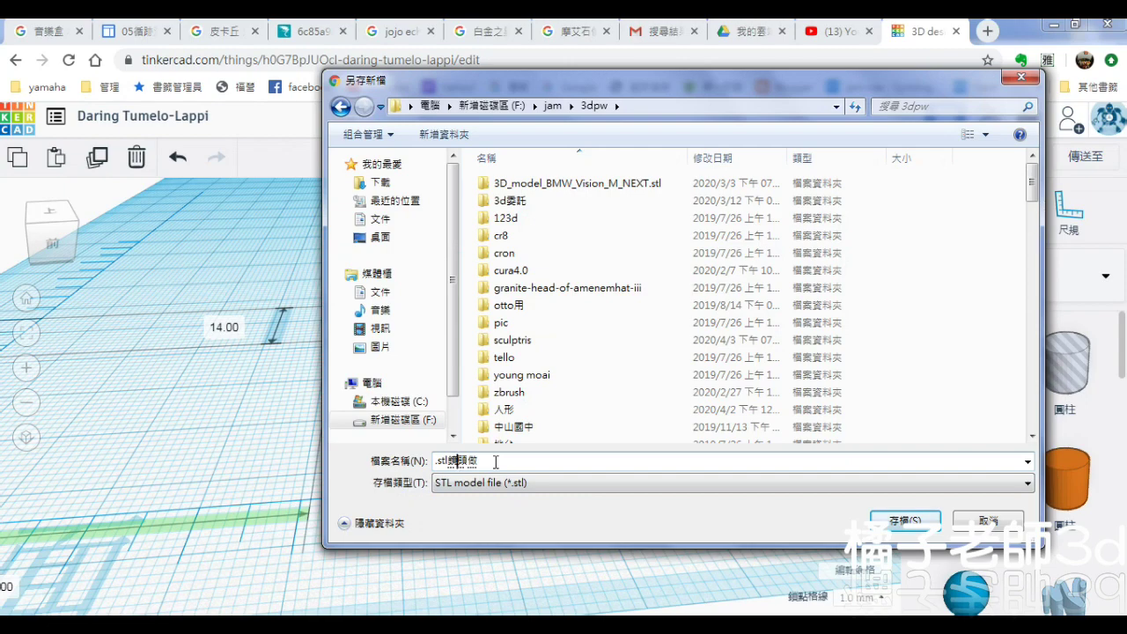
{"action": "key", "text": "Down"}
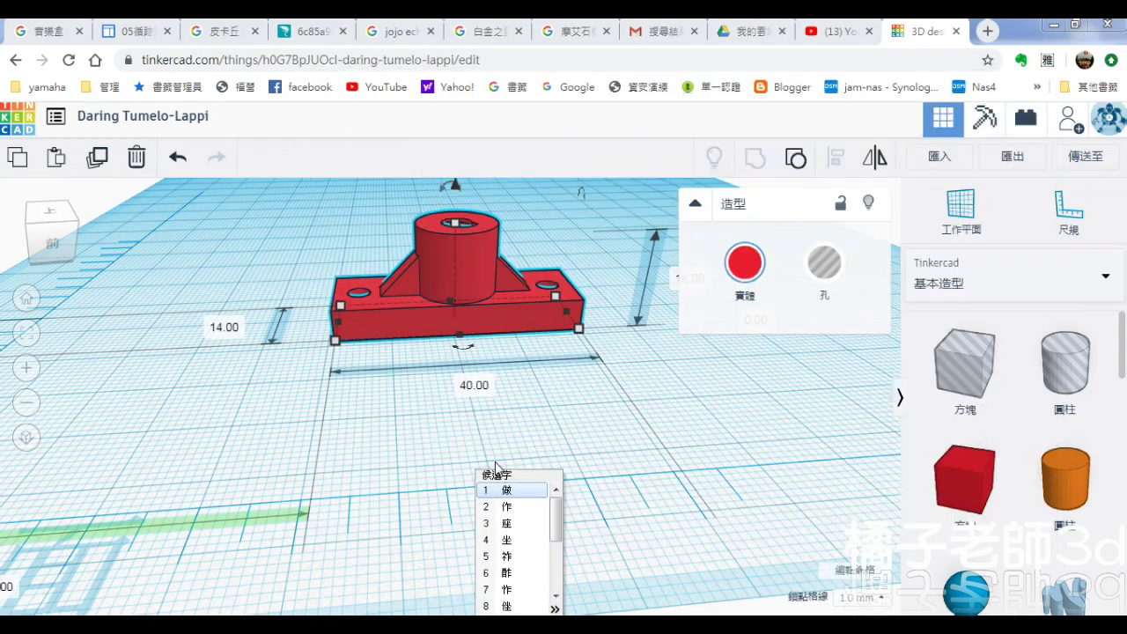
{"action": "key", "text": "Down"}
{"action": "key", "text": "Down"}
{"action": "key", "text": "Return"}
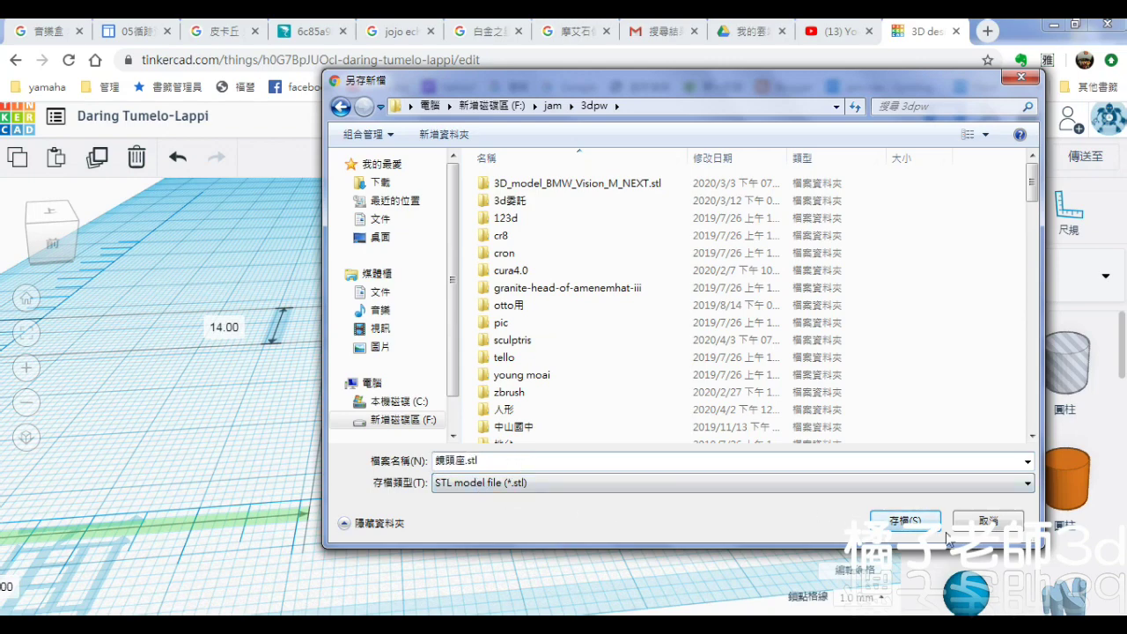
{"action": "left_click", "coordinate": [902, 522]}
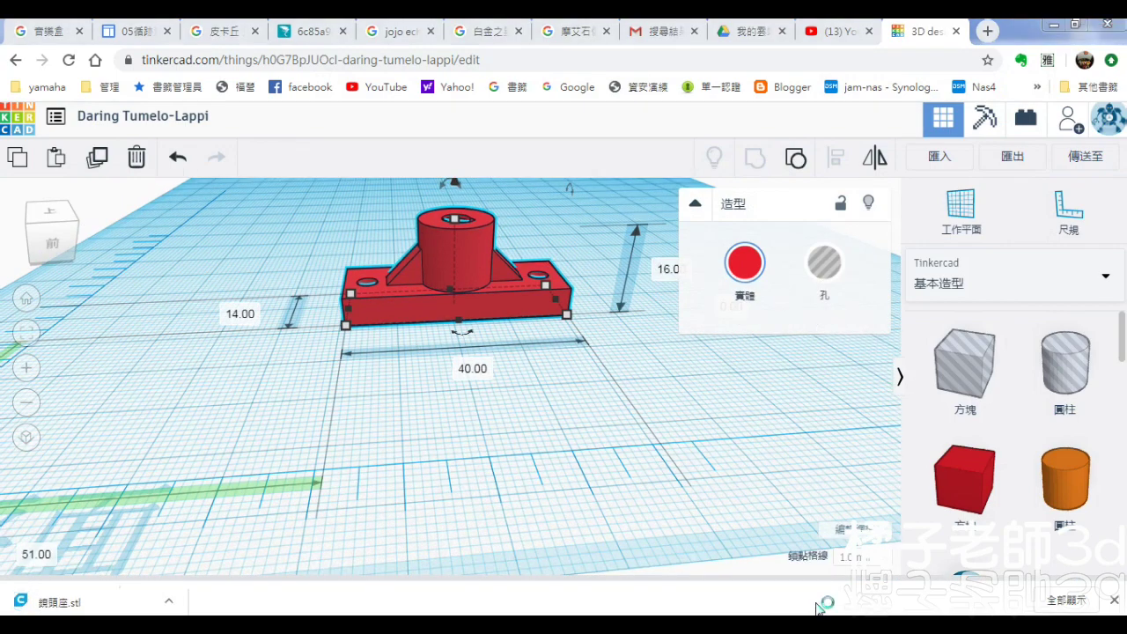
Minimize the browser, file explorer and oCam windows and switch to Cura
{"action": "left_click", "coordinate": [1050, 25]}
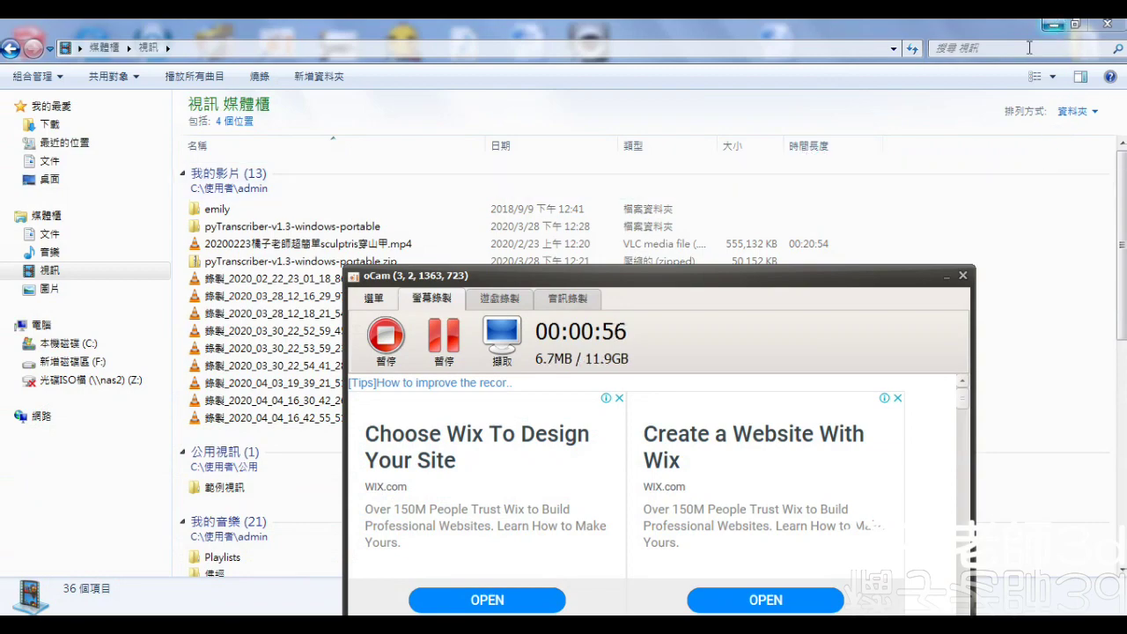
{"action": "left_click", "coordinate": [1052, 24]}
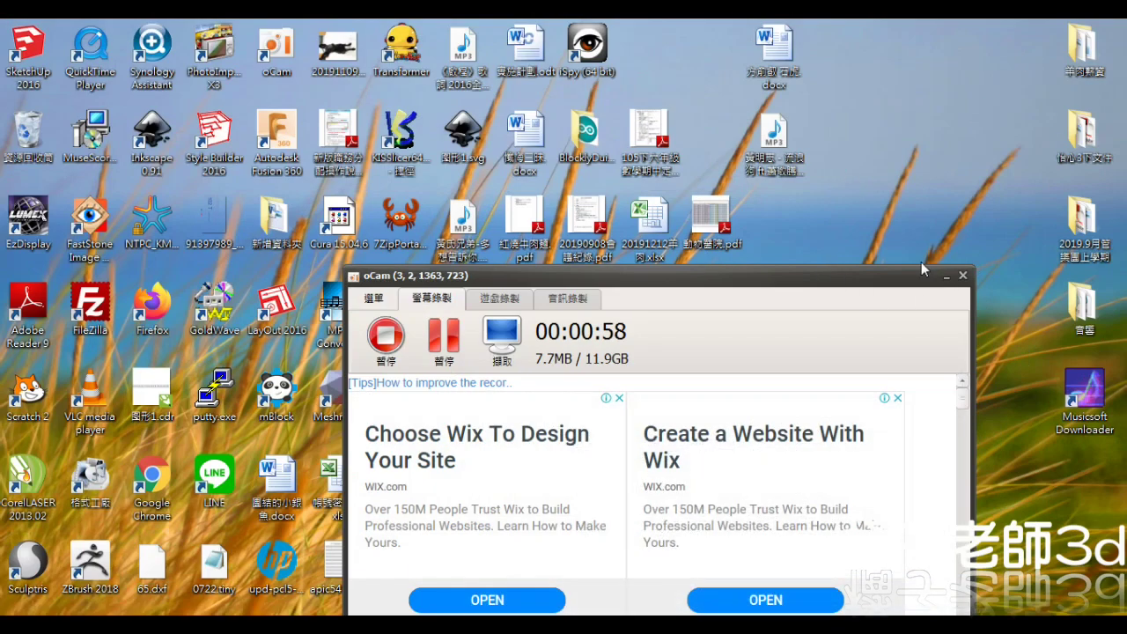
{"action": "left_click", "coordinate": [945, 276]}
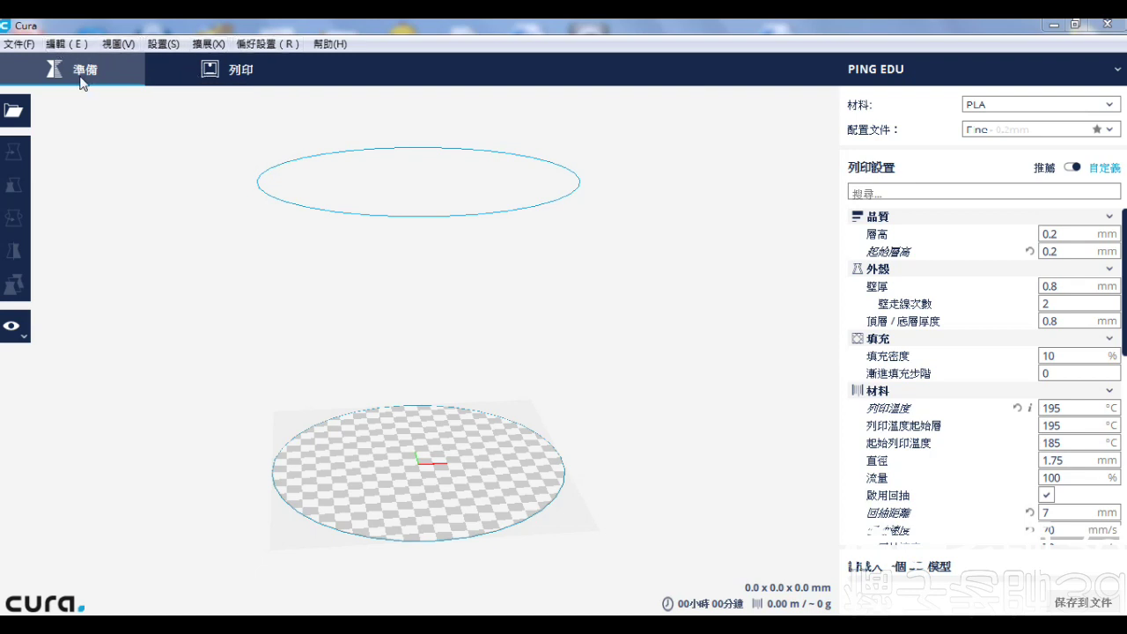
Select X1 as the active printer
{"action": "left_click", "coordinate": [266, 44]}
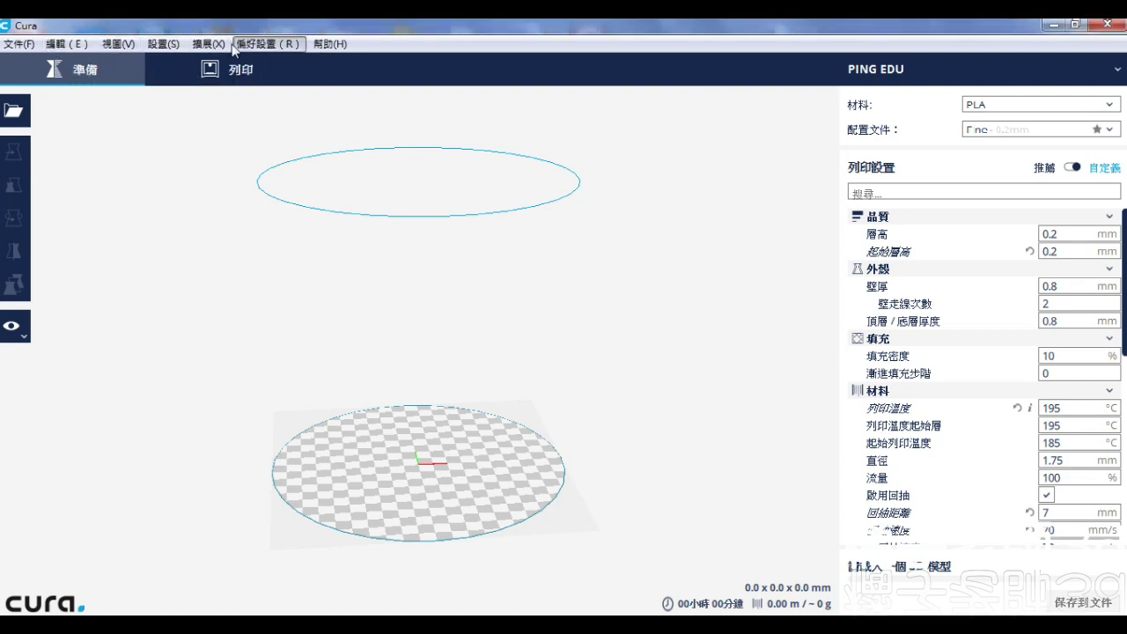
{"action": "mouse_move", "coordinate": [164, 44]}
{"action": "mouse_move", "coordinate": [206, 69]}
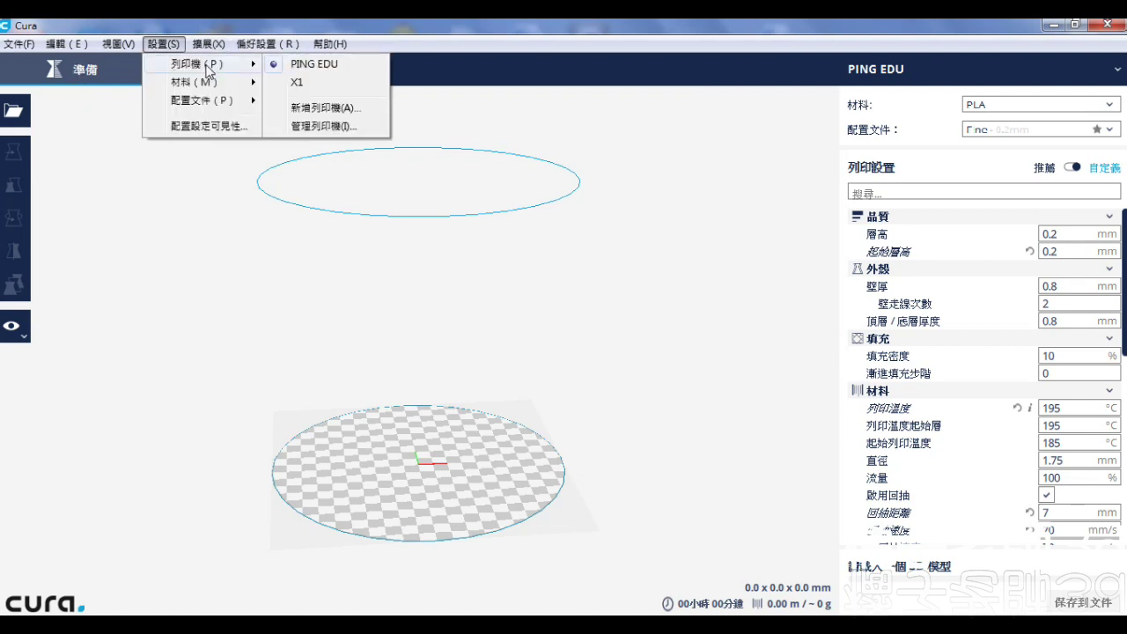
{"action": "left_click", "coordinate": [297, 85]}
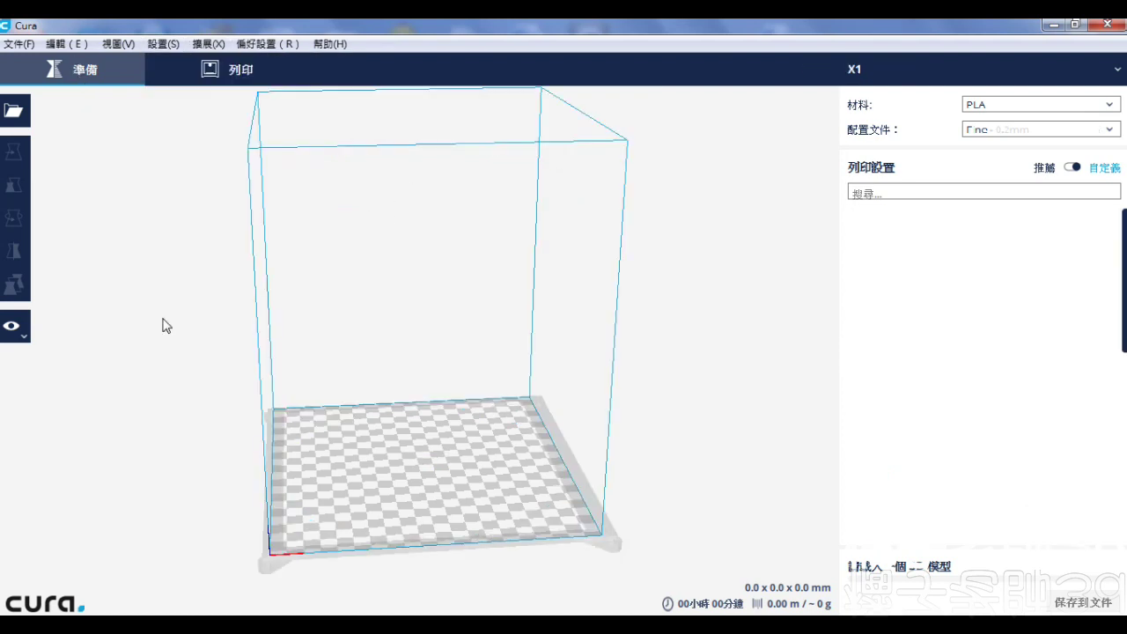
Load the model 鏡頭座.stl from the jam\3dpw folder on drive F: onto the build plate
{"action": "left_click", "coordinate": [15, 110]}
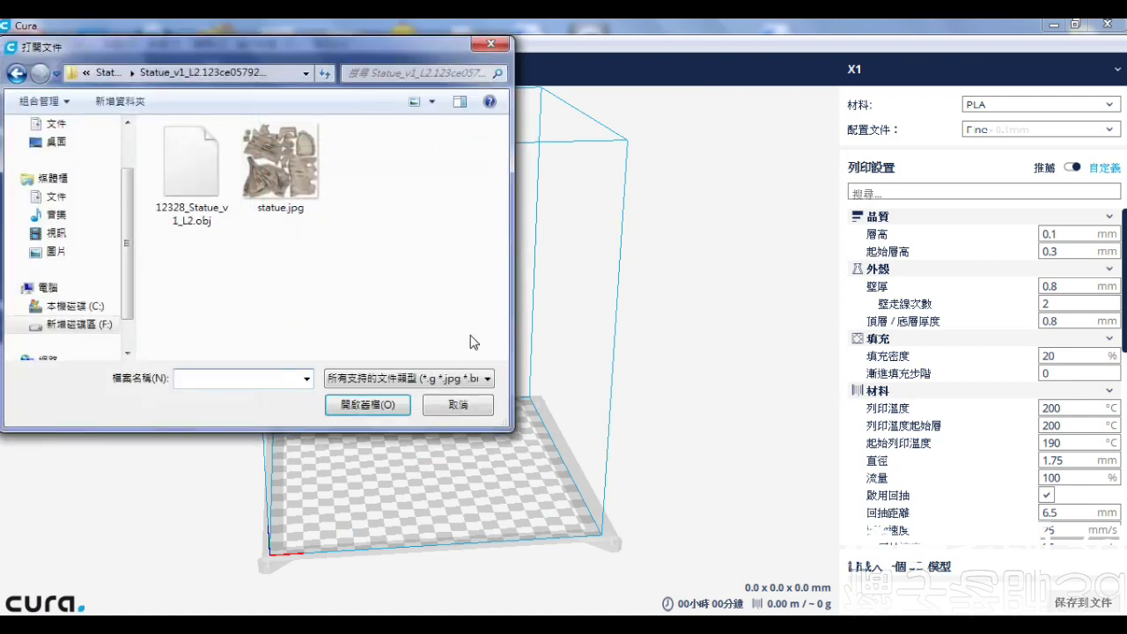
{"action": "left_click", "coordinate": [106, 325]}
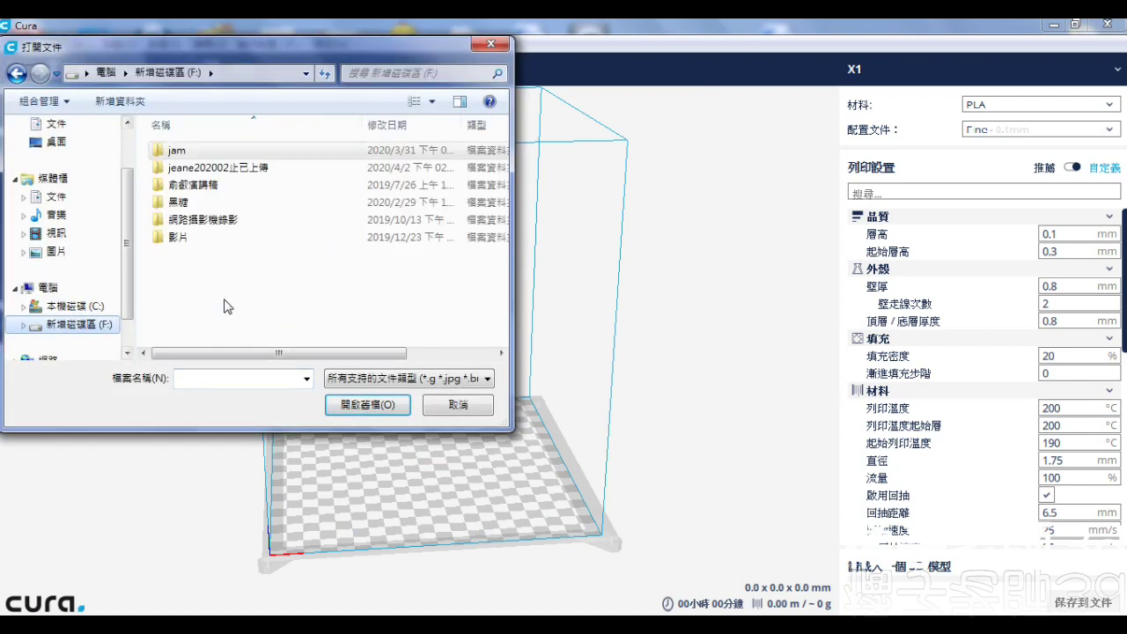
{"action": "double_click", "coordinate": [184, 152]}
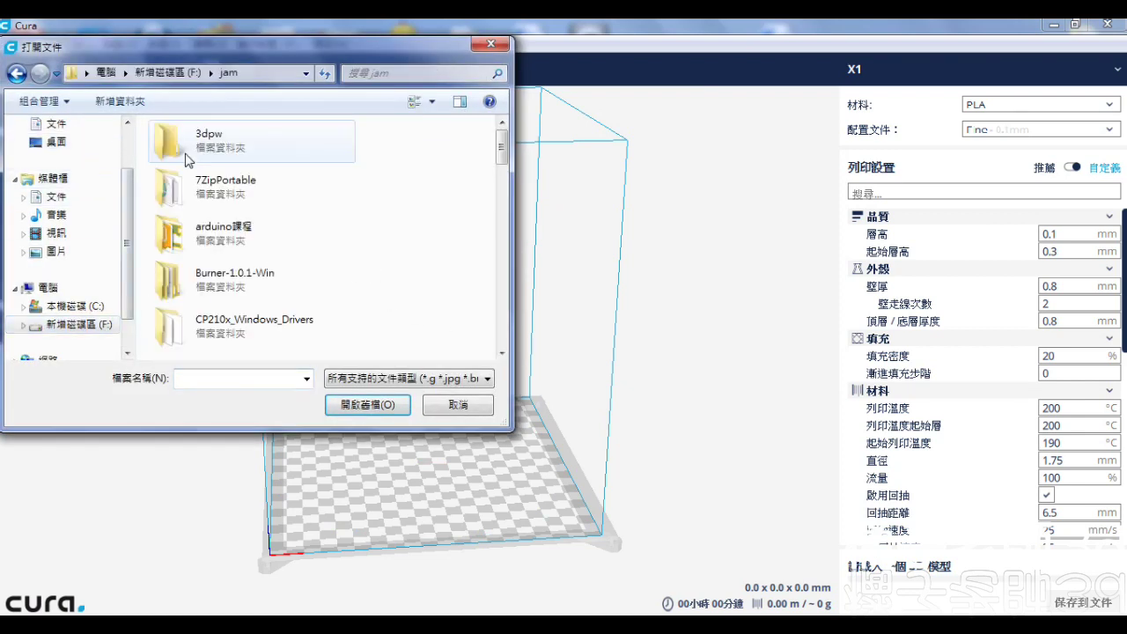
{"action": "double_click", "coordinate": [180, 141]}
{"action": "scroll", "coordinate": [246, 227], "scroll_direction": "down", "scroll_amount": 2}
{"action": "scroll", "coordinate": [237, 230], "scroll_direction": "down", "scroll_amount": 4}
{"action": "scroll", "coordinate": [228, 236], "scroll_direction": "up", "scroll_amount": 3}
{"action": "scroll", "coordinate": [216, 241], "scroll_direction": "down", "scroll_amount": 2}
{"action": "scroll", "coordinate": [229, 238], "scroll_direction": "down", "scroll_amount": 20}
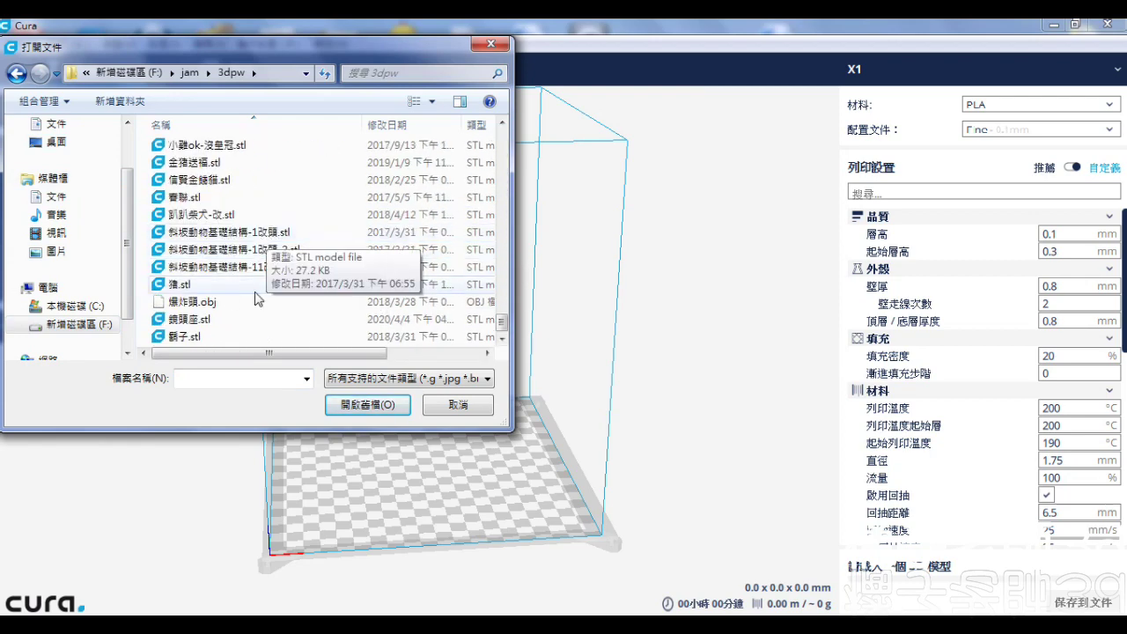
{"action": "double_click", "coordinate": [237, 320]}
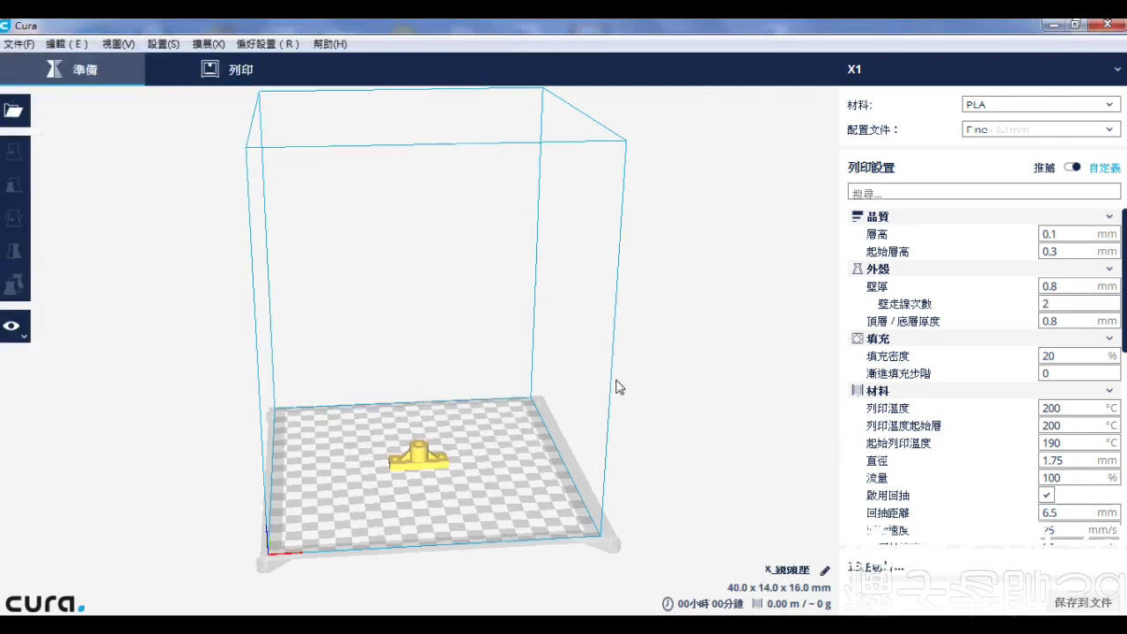
Set the layer height to 0.2 mm and the printing temperature to 235 °C
{"action": "scroll", "coordinate": [516, 453], "scroll_direction": "up", "scroll_amount": 6}
{"action": "middle_click_drag", "start_coordinate": [452, 496], "coordinate": [466, 196]}
{"action": "right_click_drag", "start_coordinate": [548, 251], "coordinate": [543, 294]}
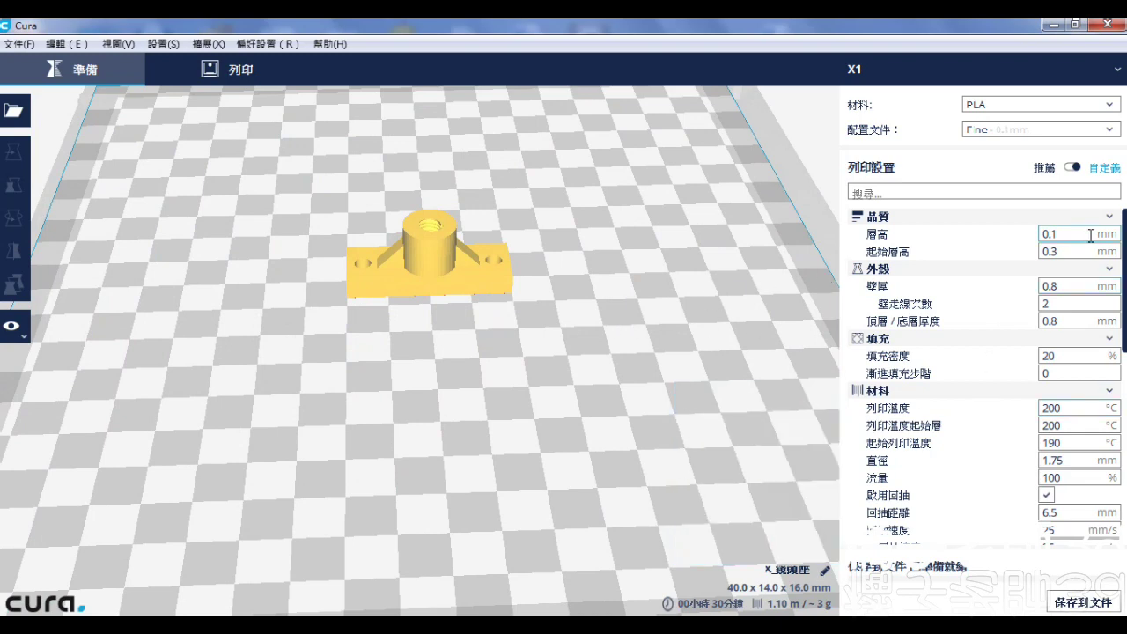
{"action": "key", "text": "BackSpace"}
{"action": "key", "text": "BackSpace"}
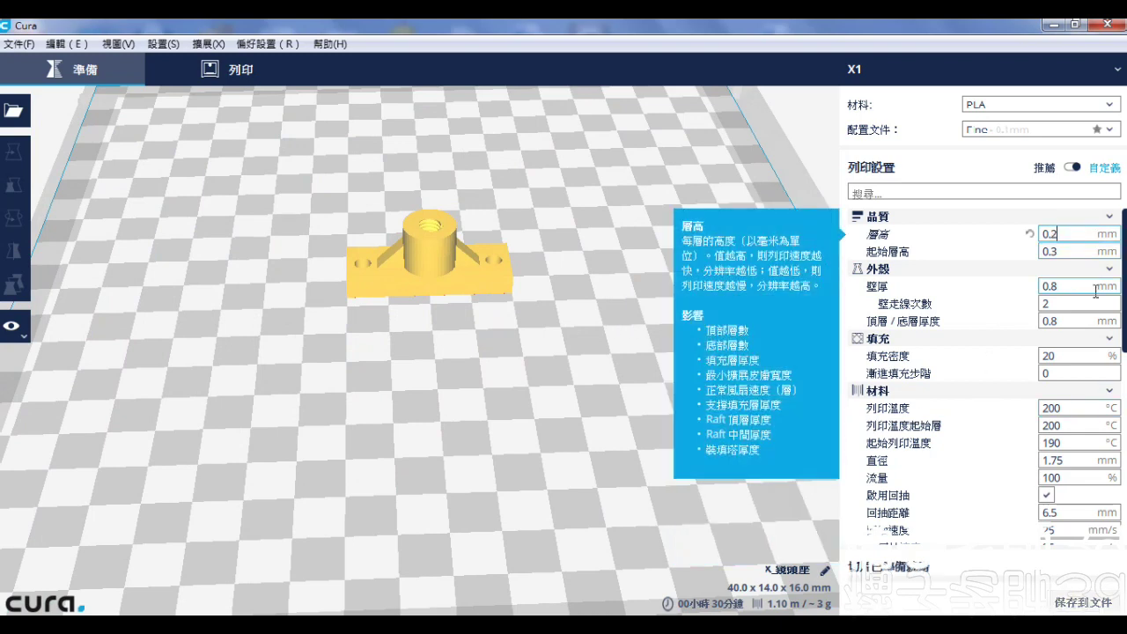
{"action": "left_click_drag", "start_coordinate": [1067, 407], "coordinate": [1048, 408]}
{"action": "type", "text": "35"}
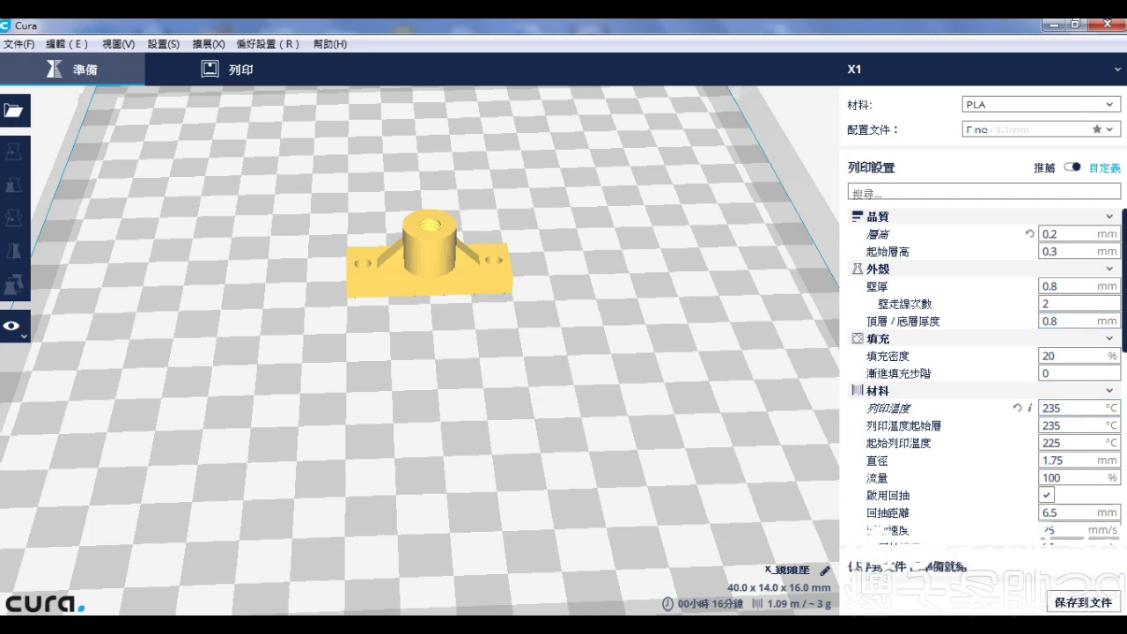
{"action": "mouse_move", "coordinate": [898, 627]}
{"action": "left_click", "coordinate": [898, 546]}
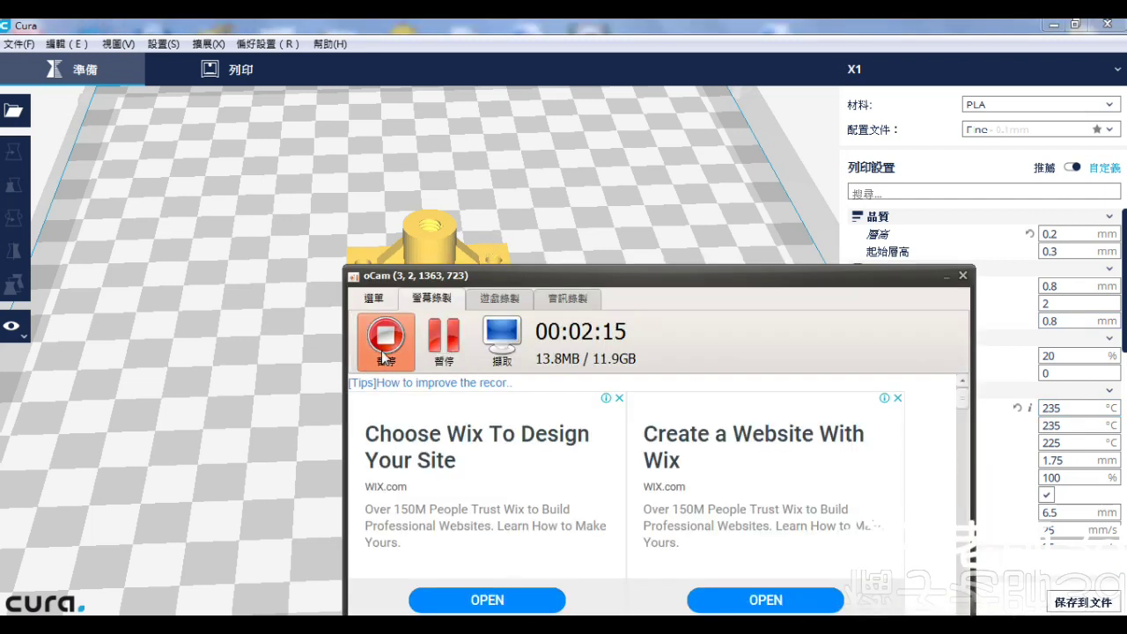